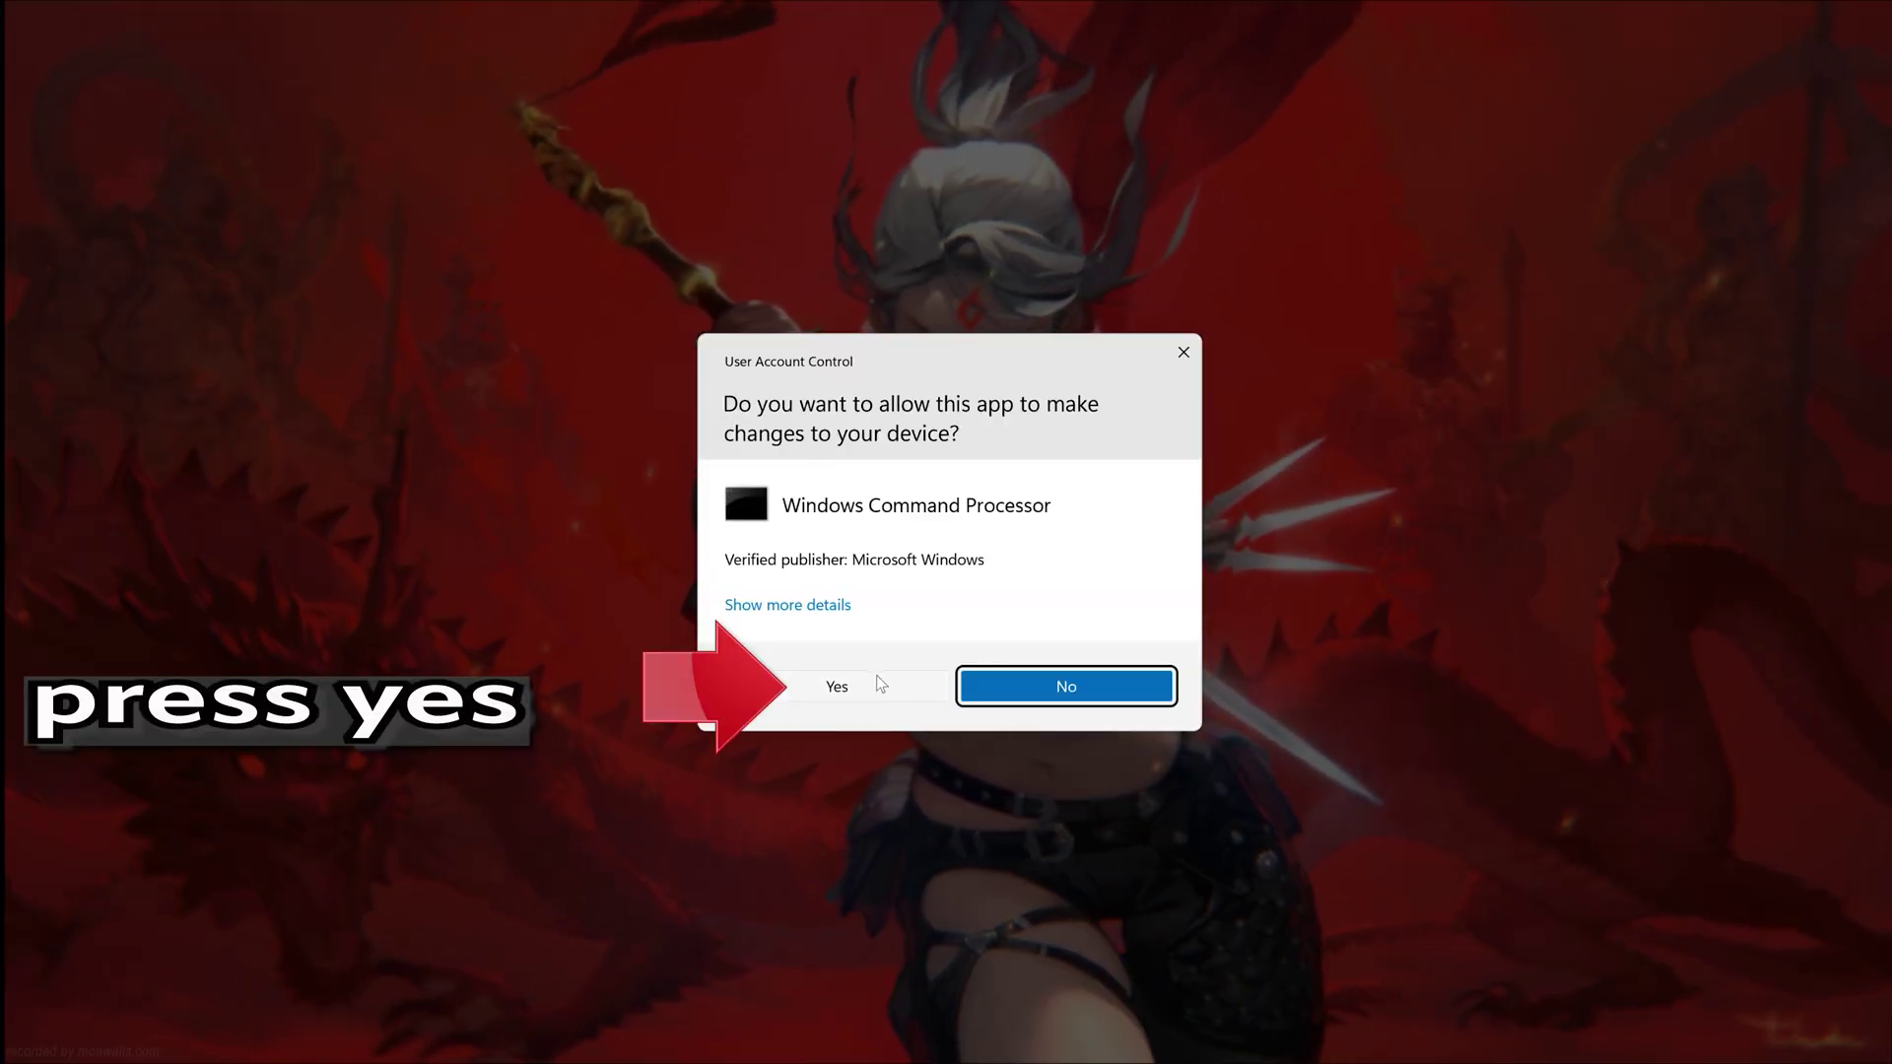
- Allow the elevated Command Prompt to start, run Dism /Online /Cleanup-Image /RestoreHealth in it, and close it with exit
left_click(871, 684)
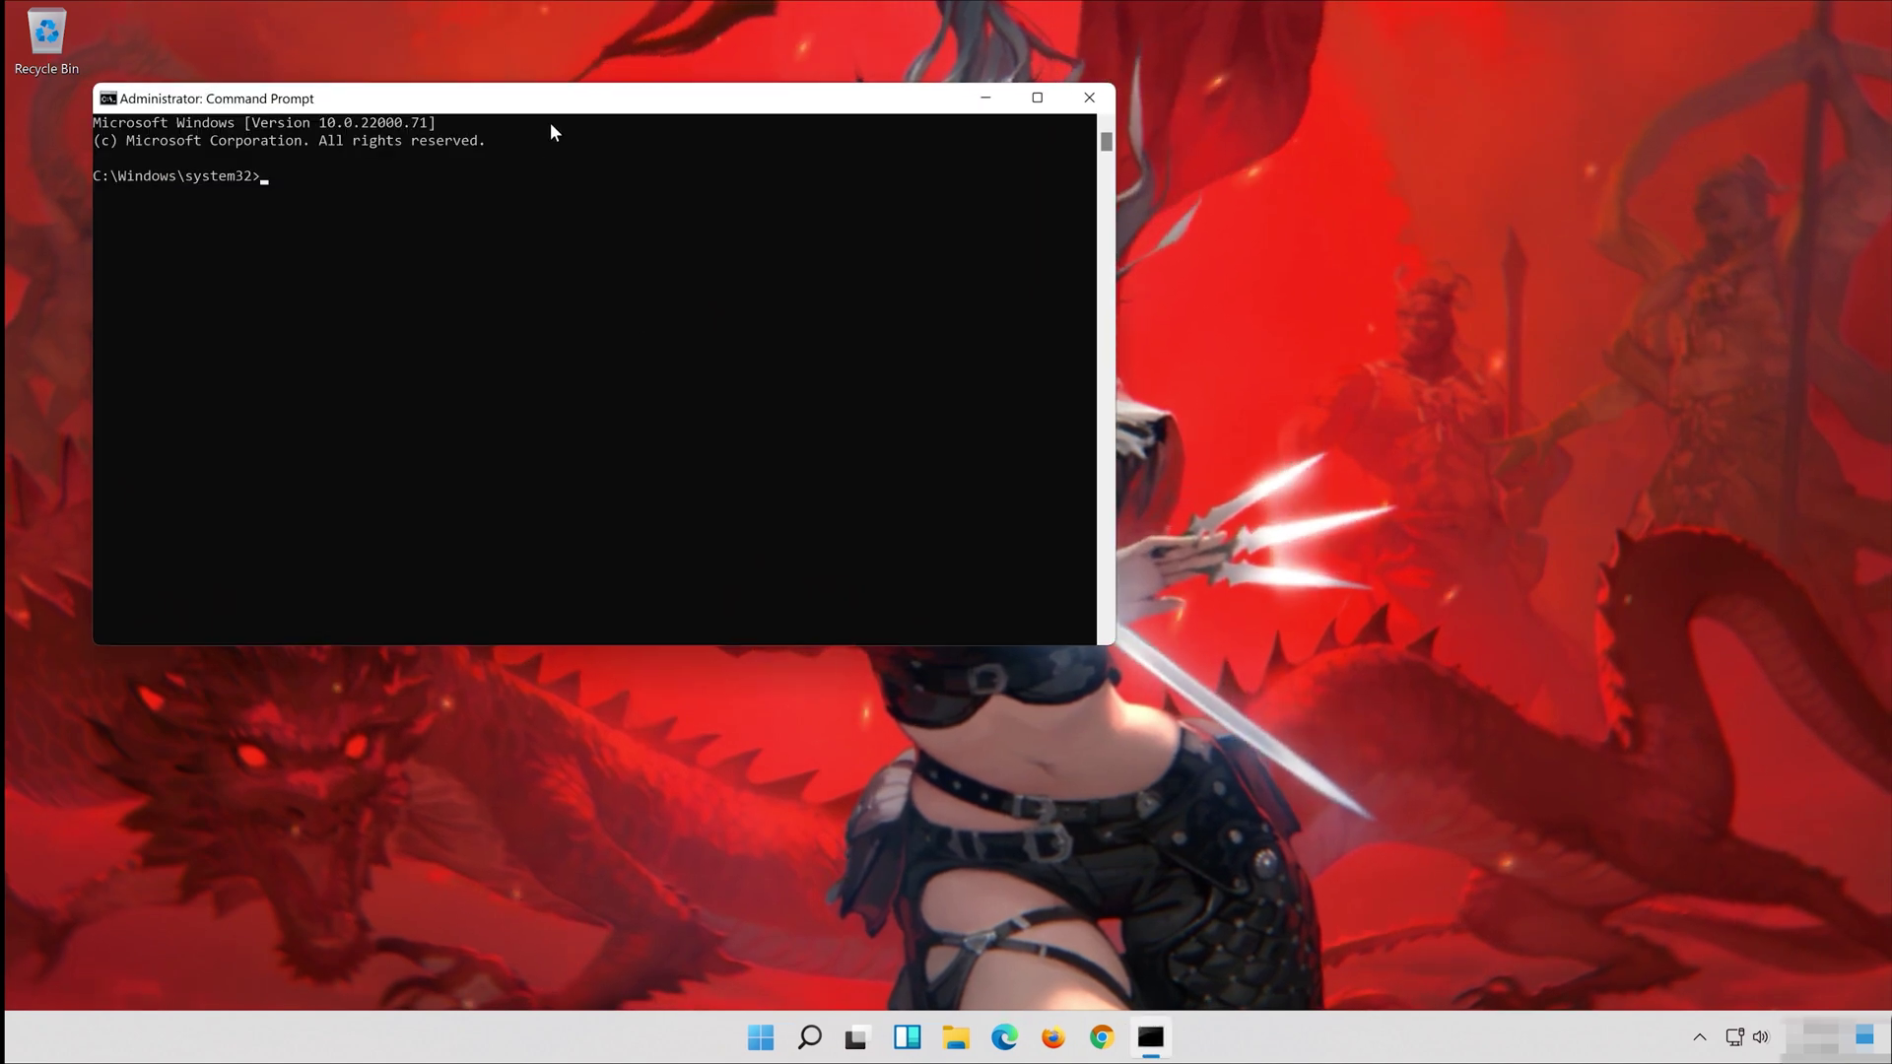
left_click_drag(565, 101, 951, 207)
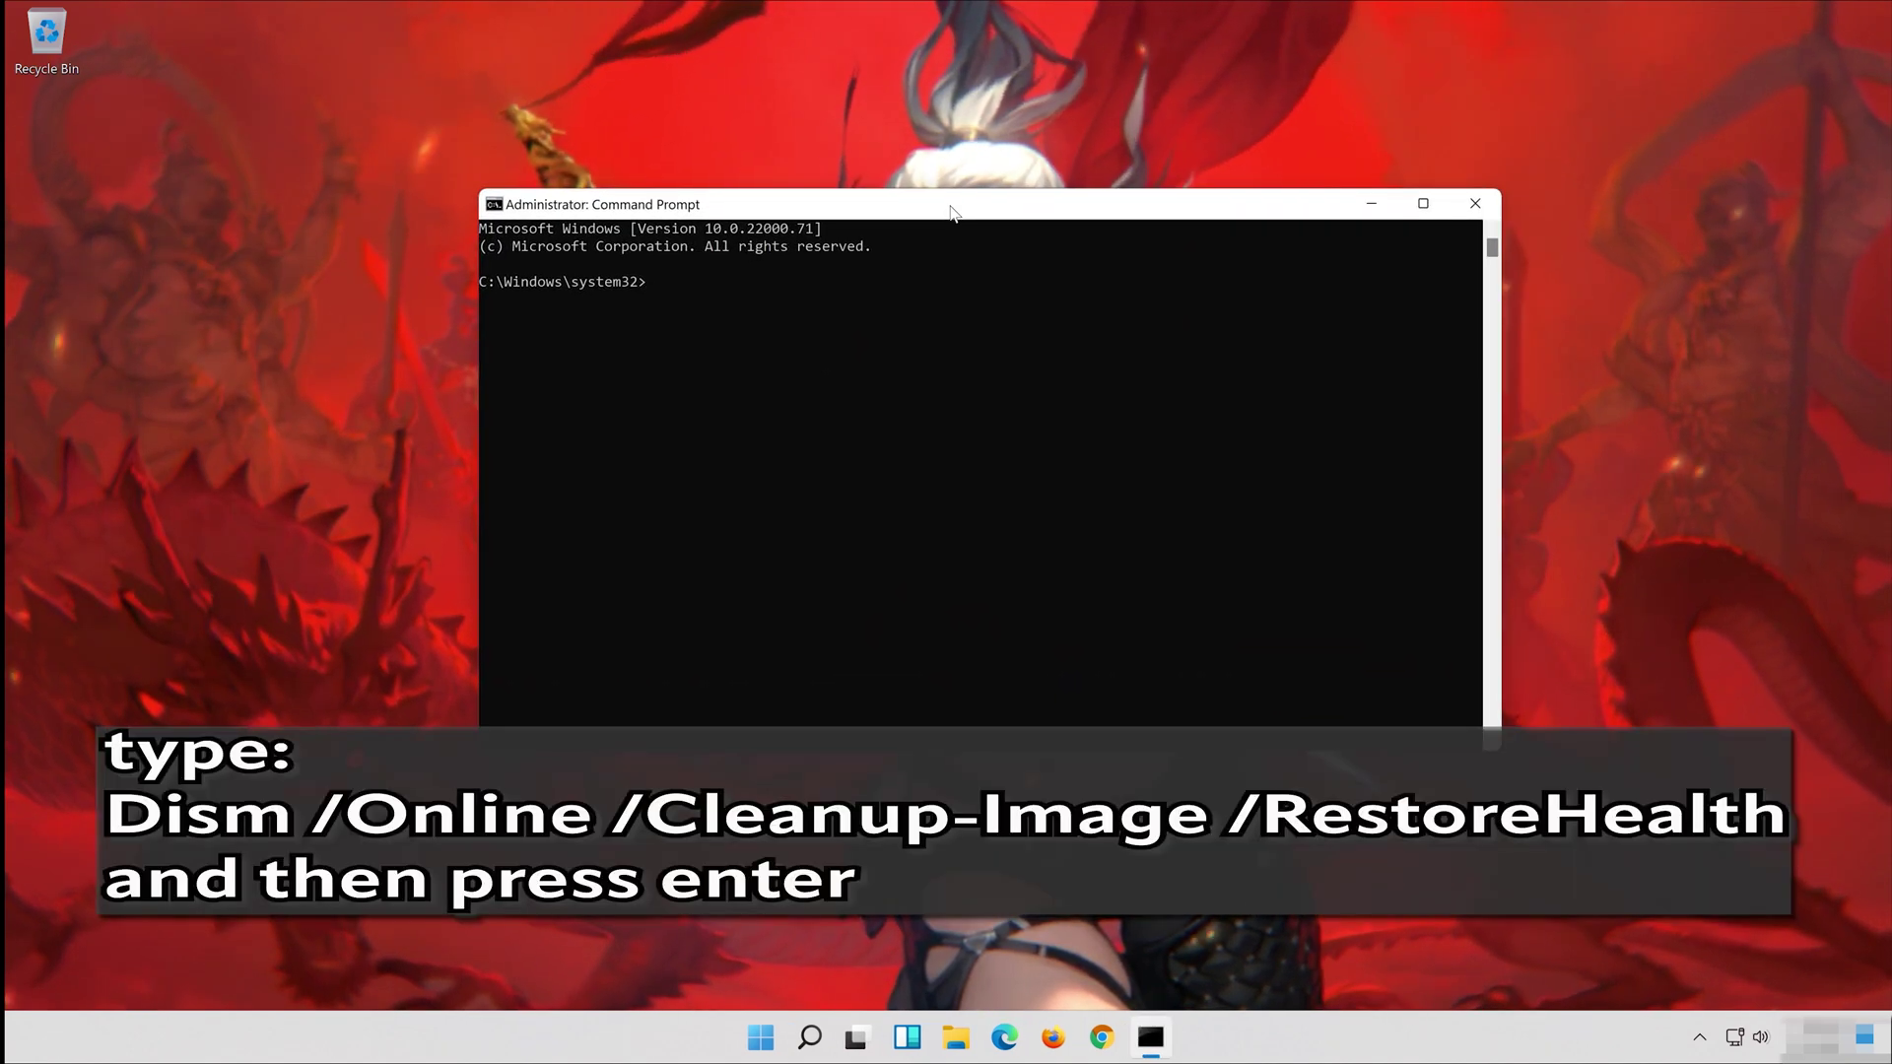
type("Dis")
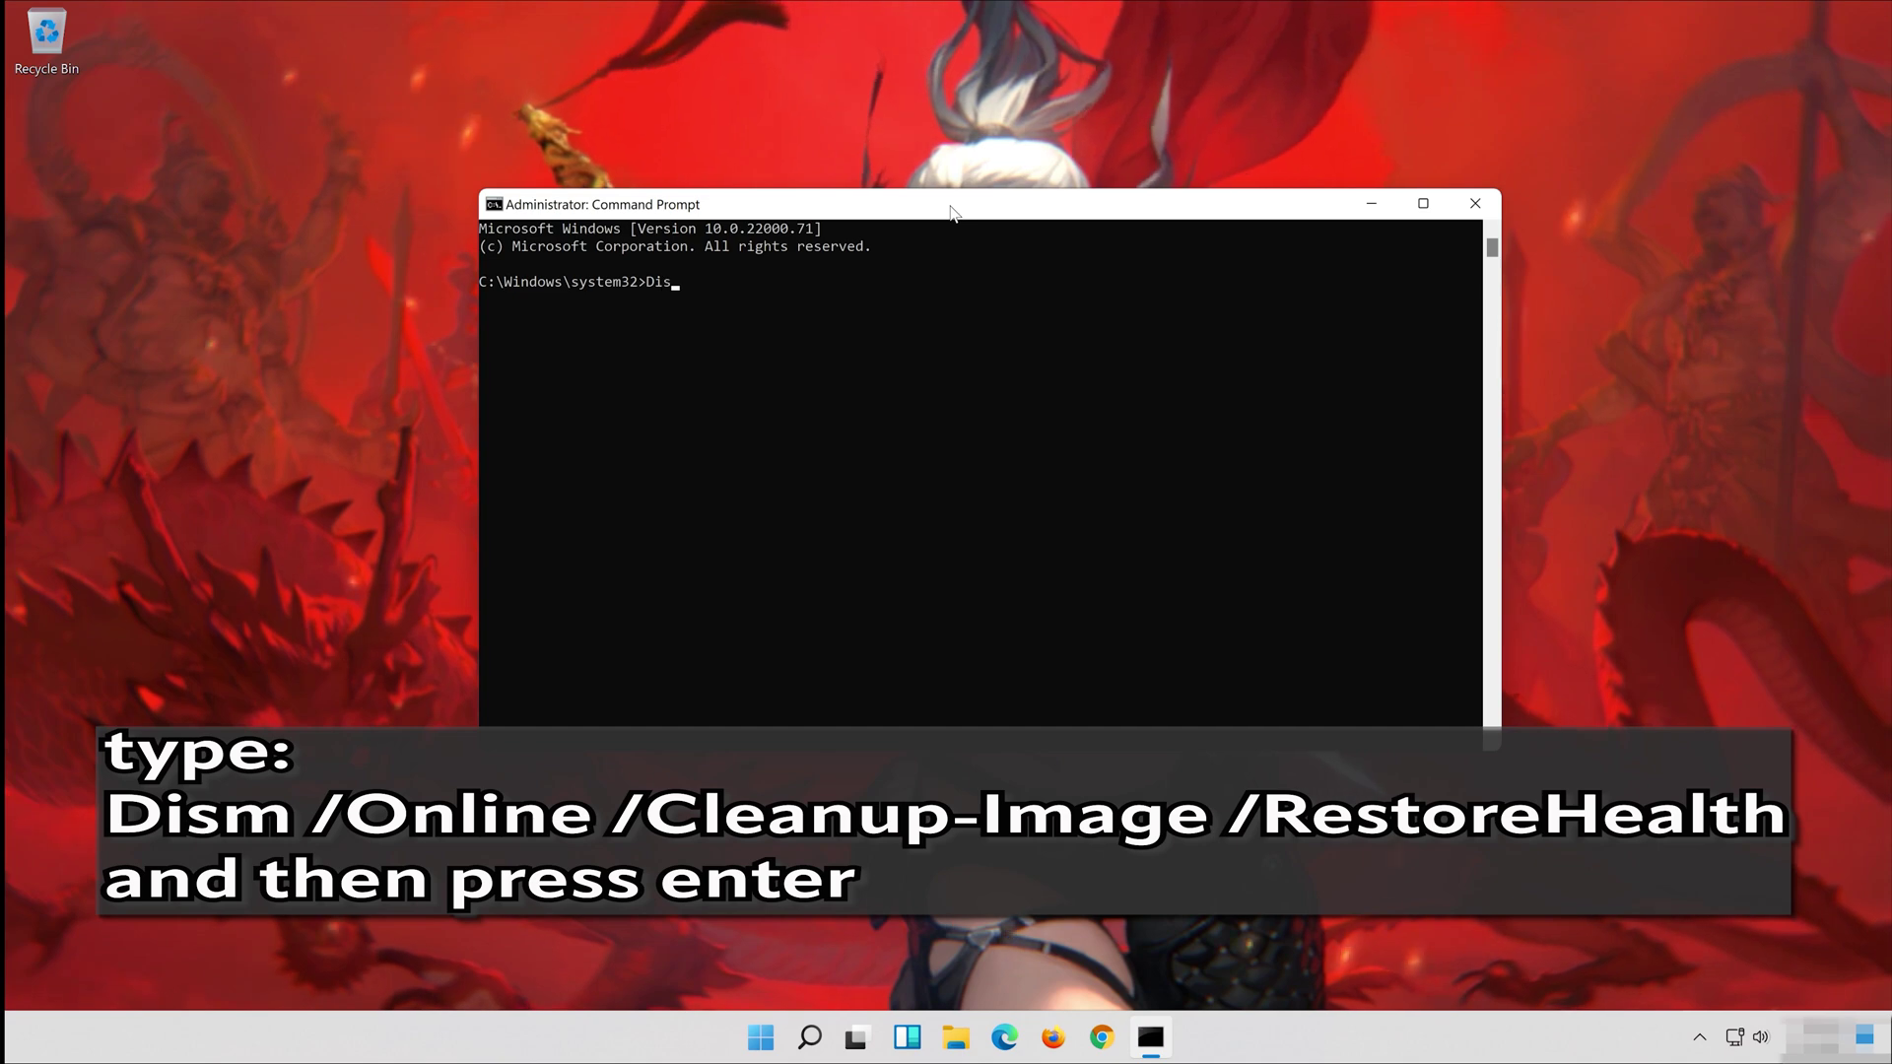
type("m /")
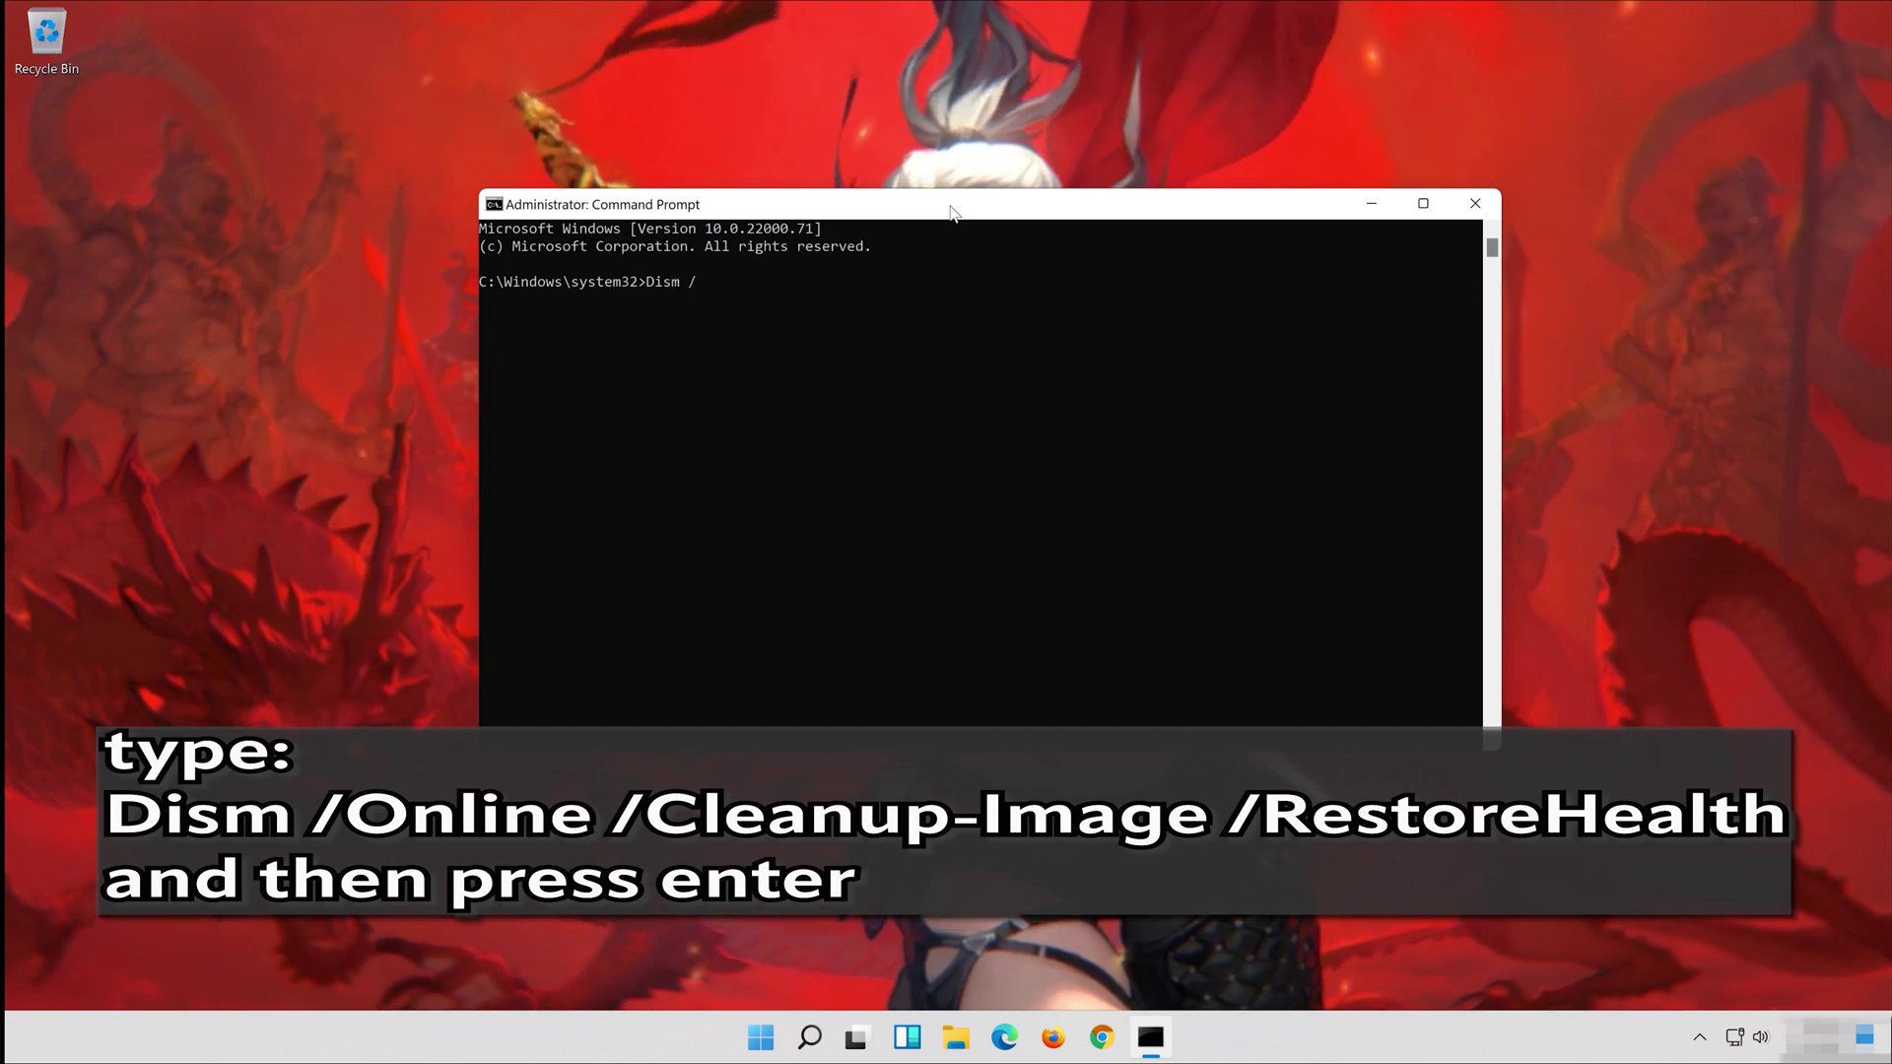
type("On")
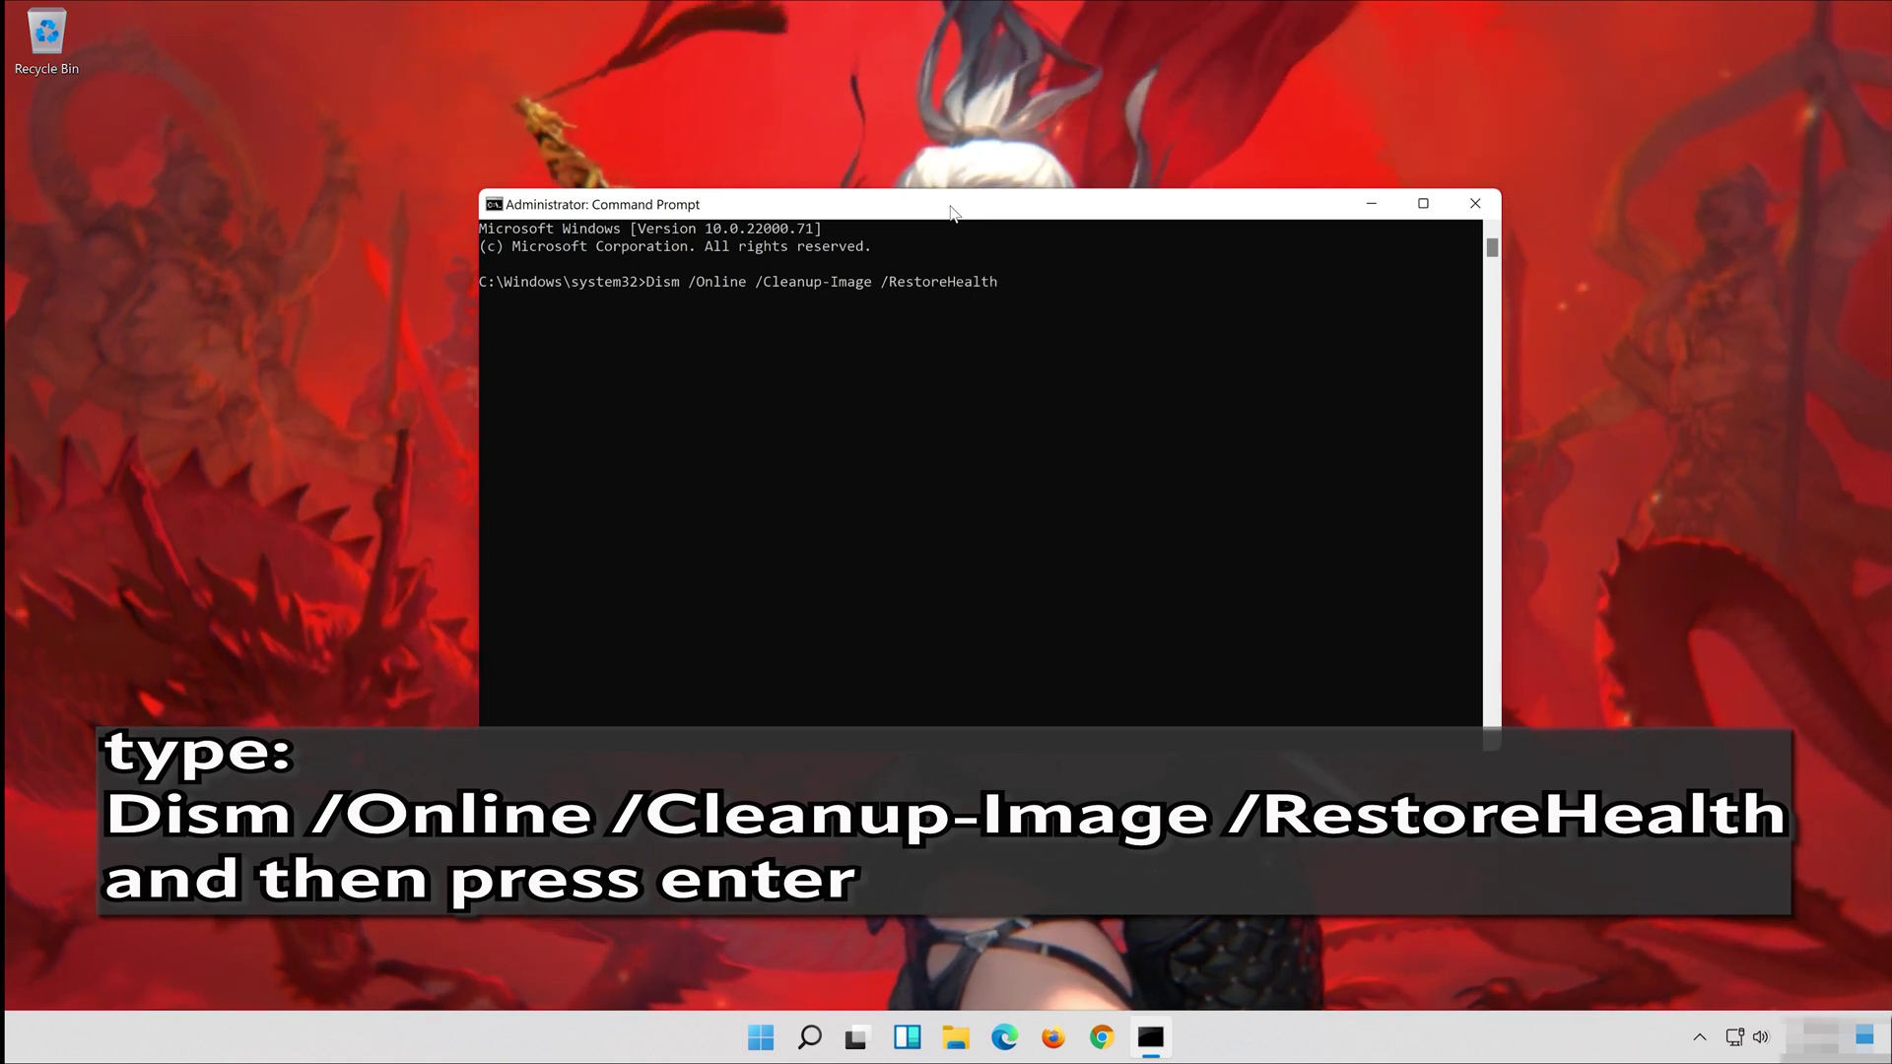
key("Return")
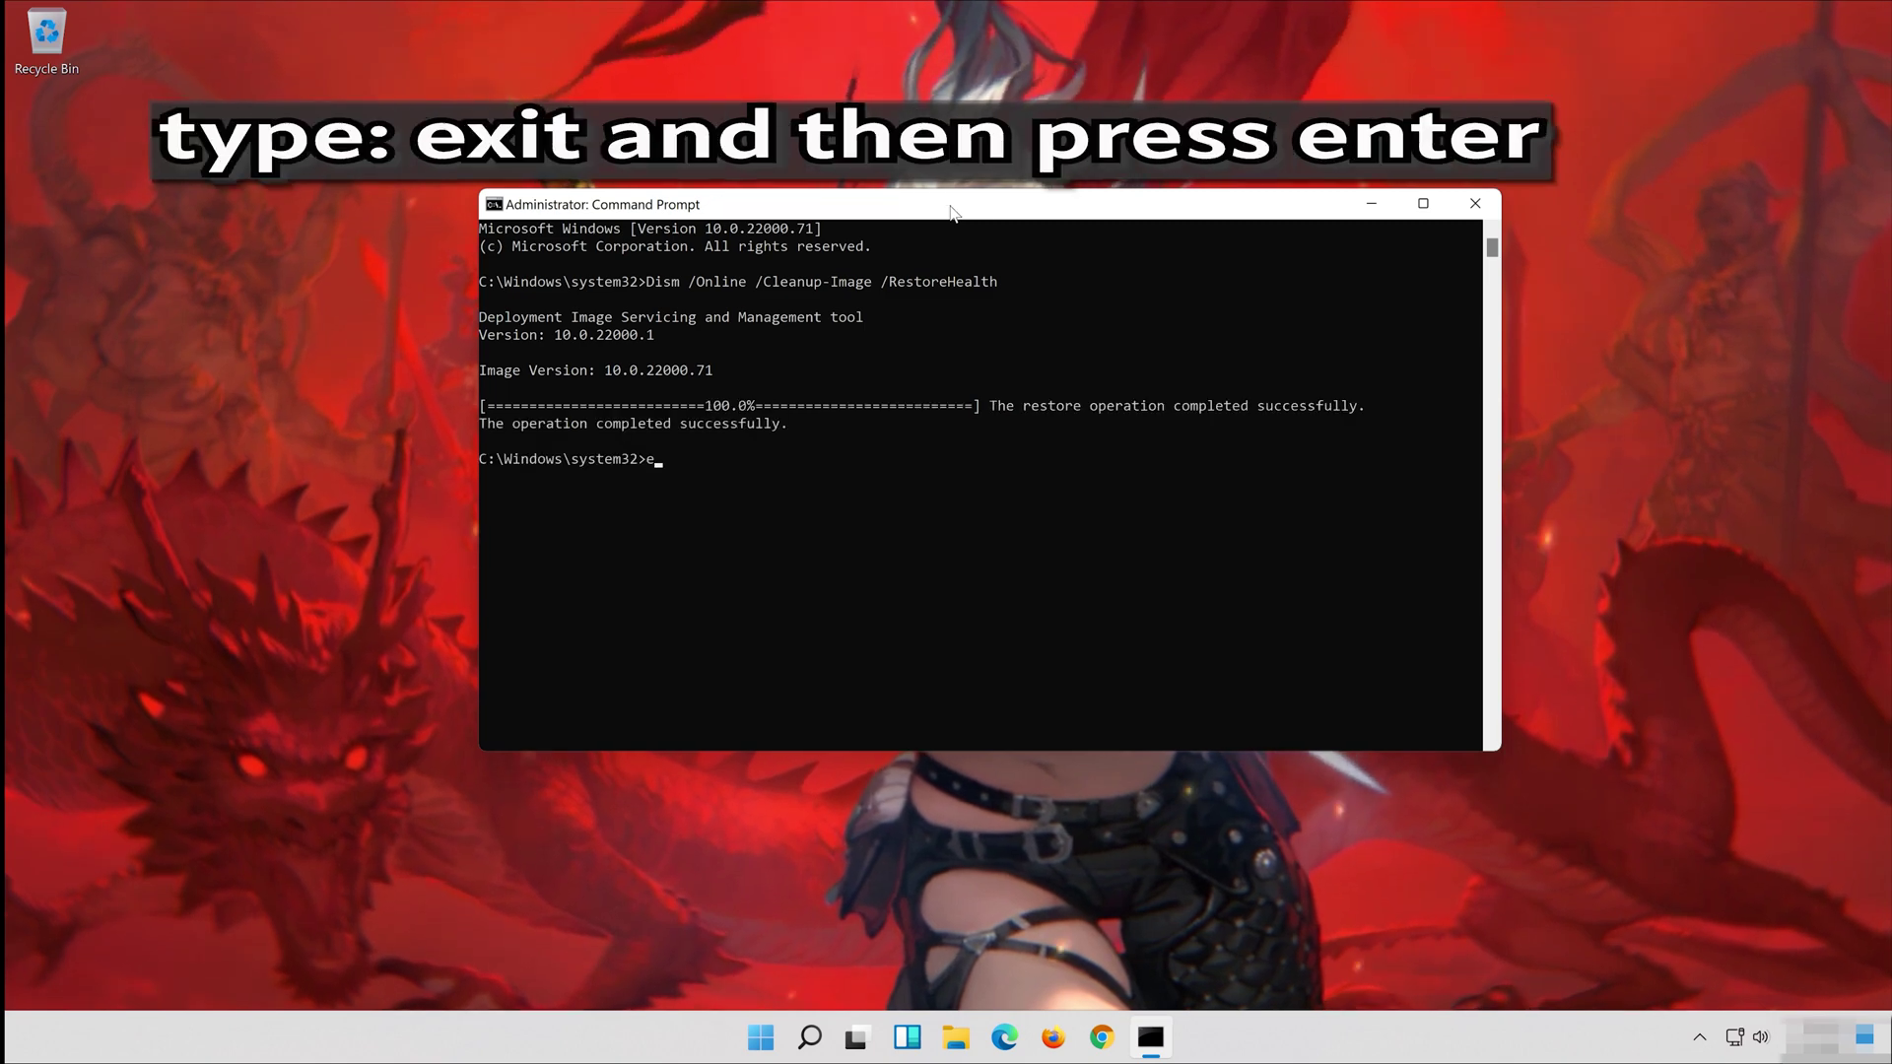
type("t")
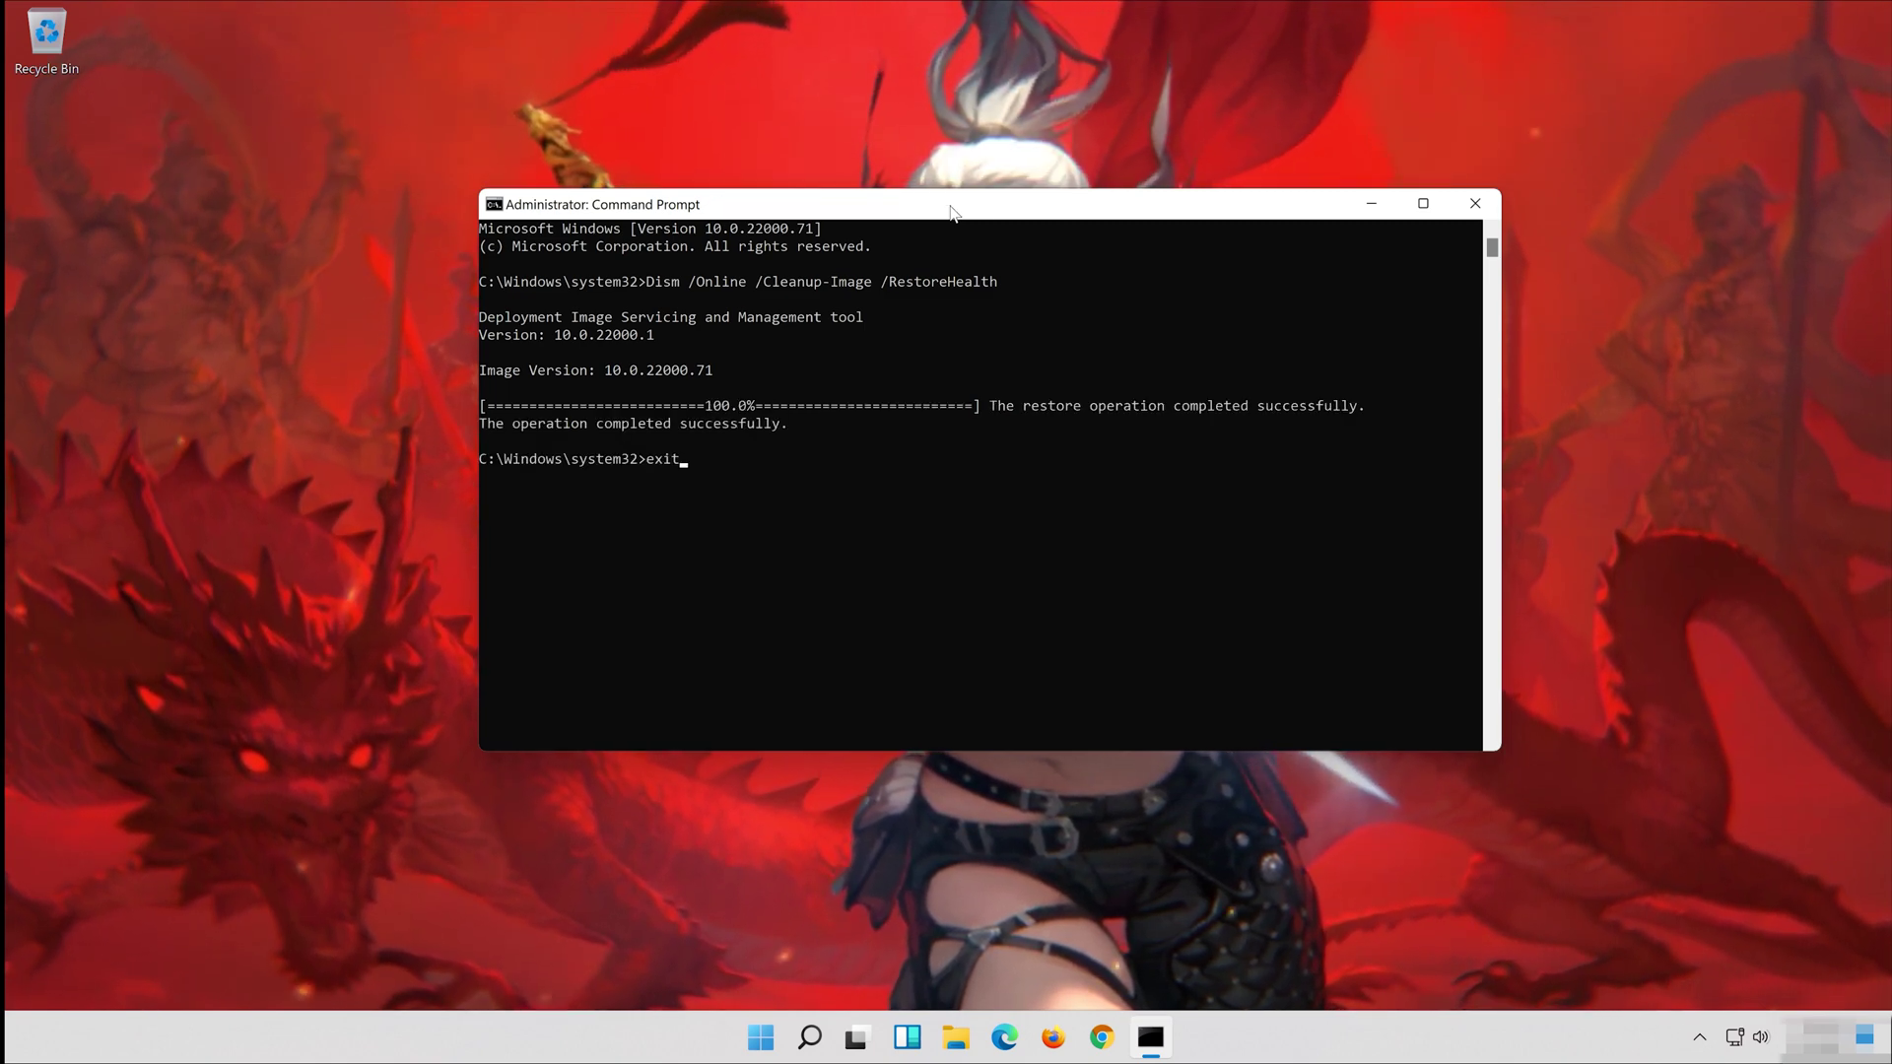
key("Return")
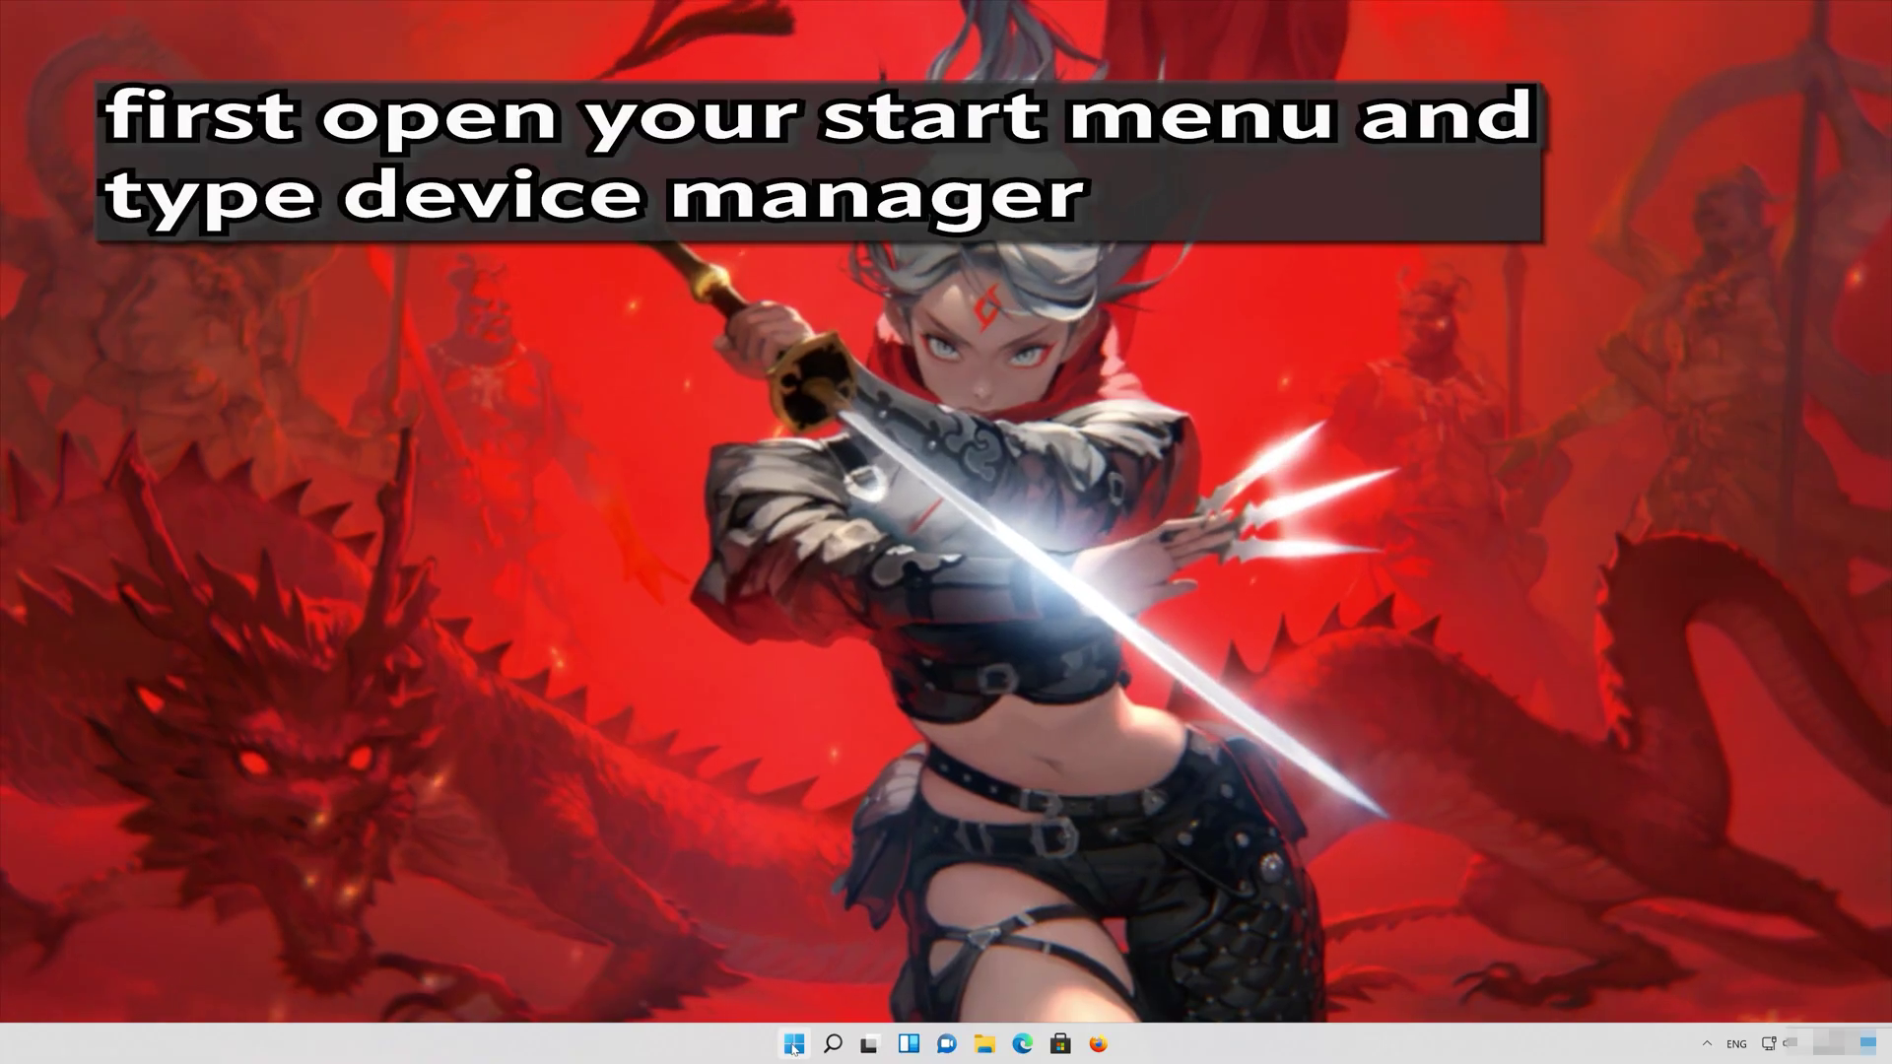
- Open Device Manager and bring up the driver properties of the NVIDIA GeForce RTX 3080 Ti display adapter
left_click(793, 1047)
type("device manager")
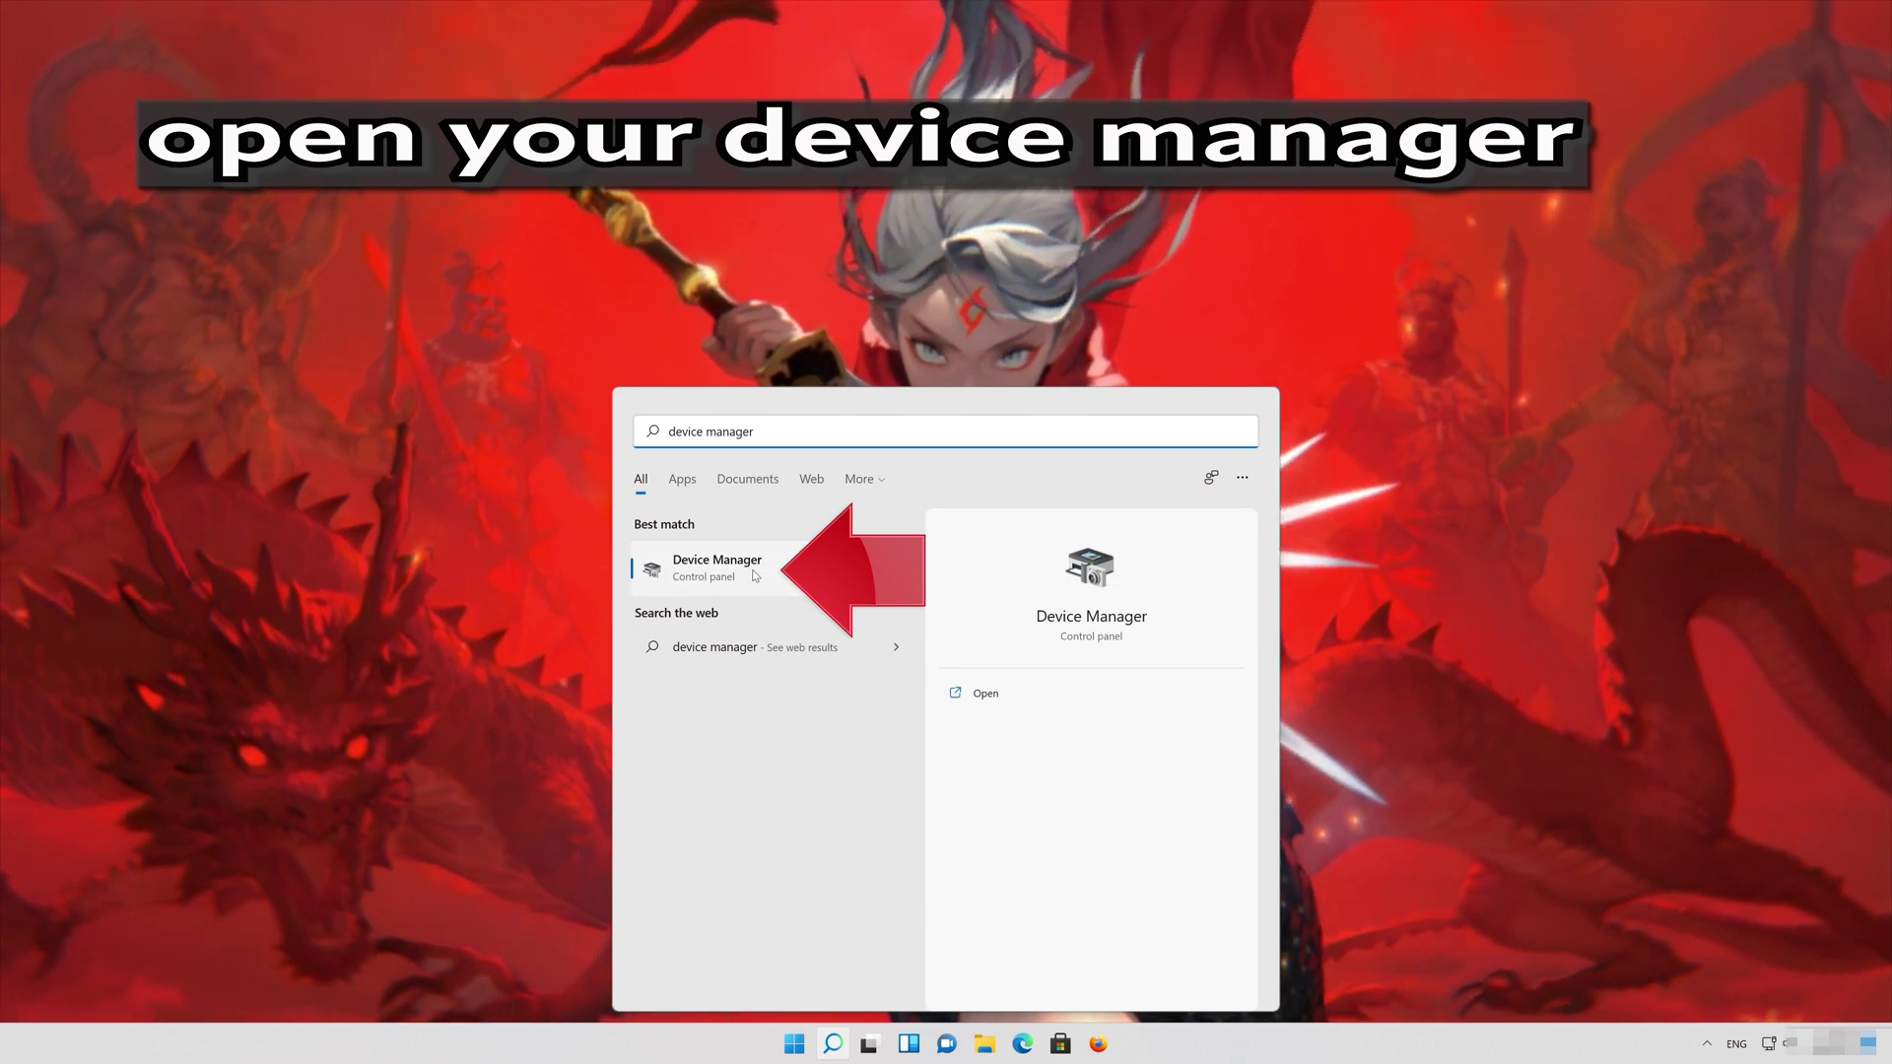
left_click(751, 576)
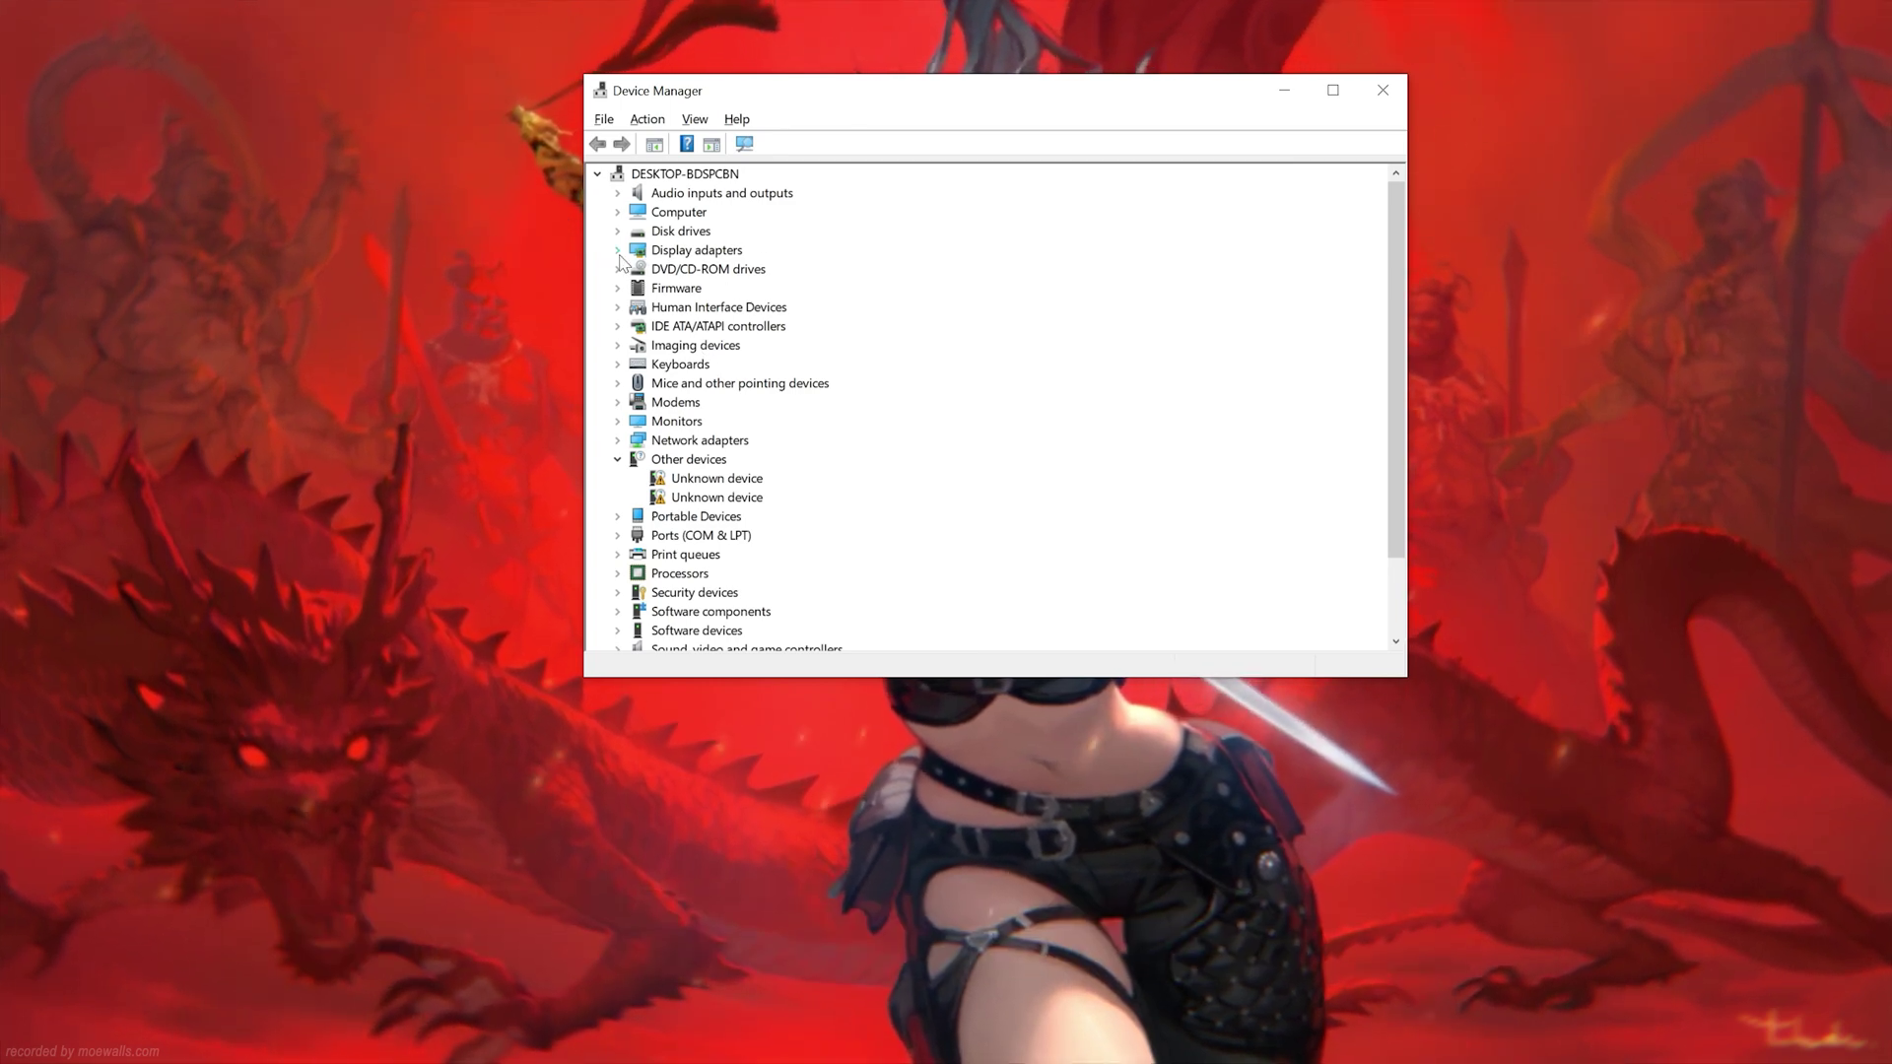
double_click(718, 254)
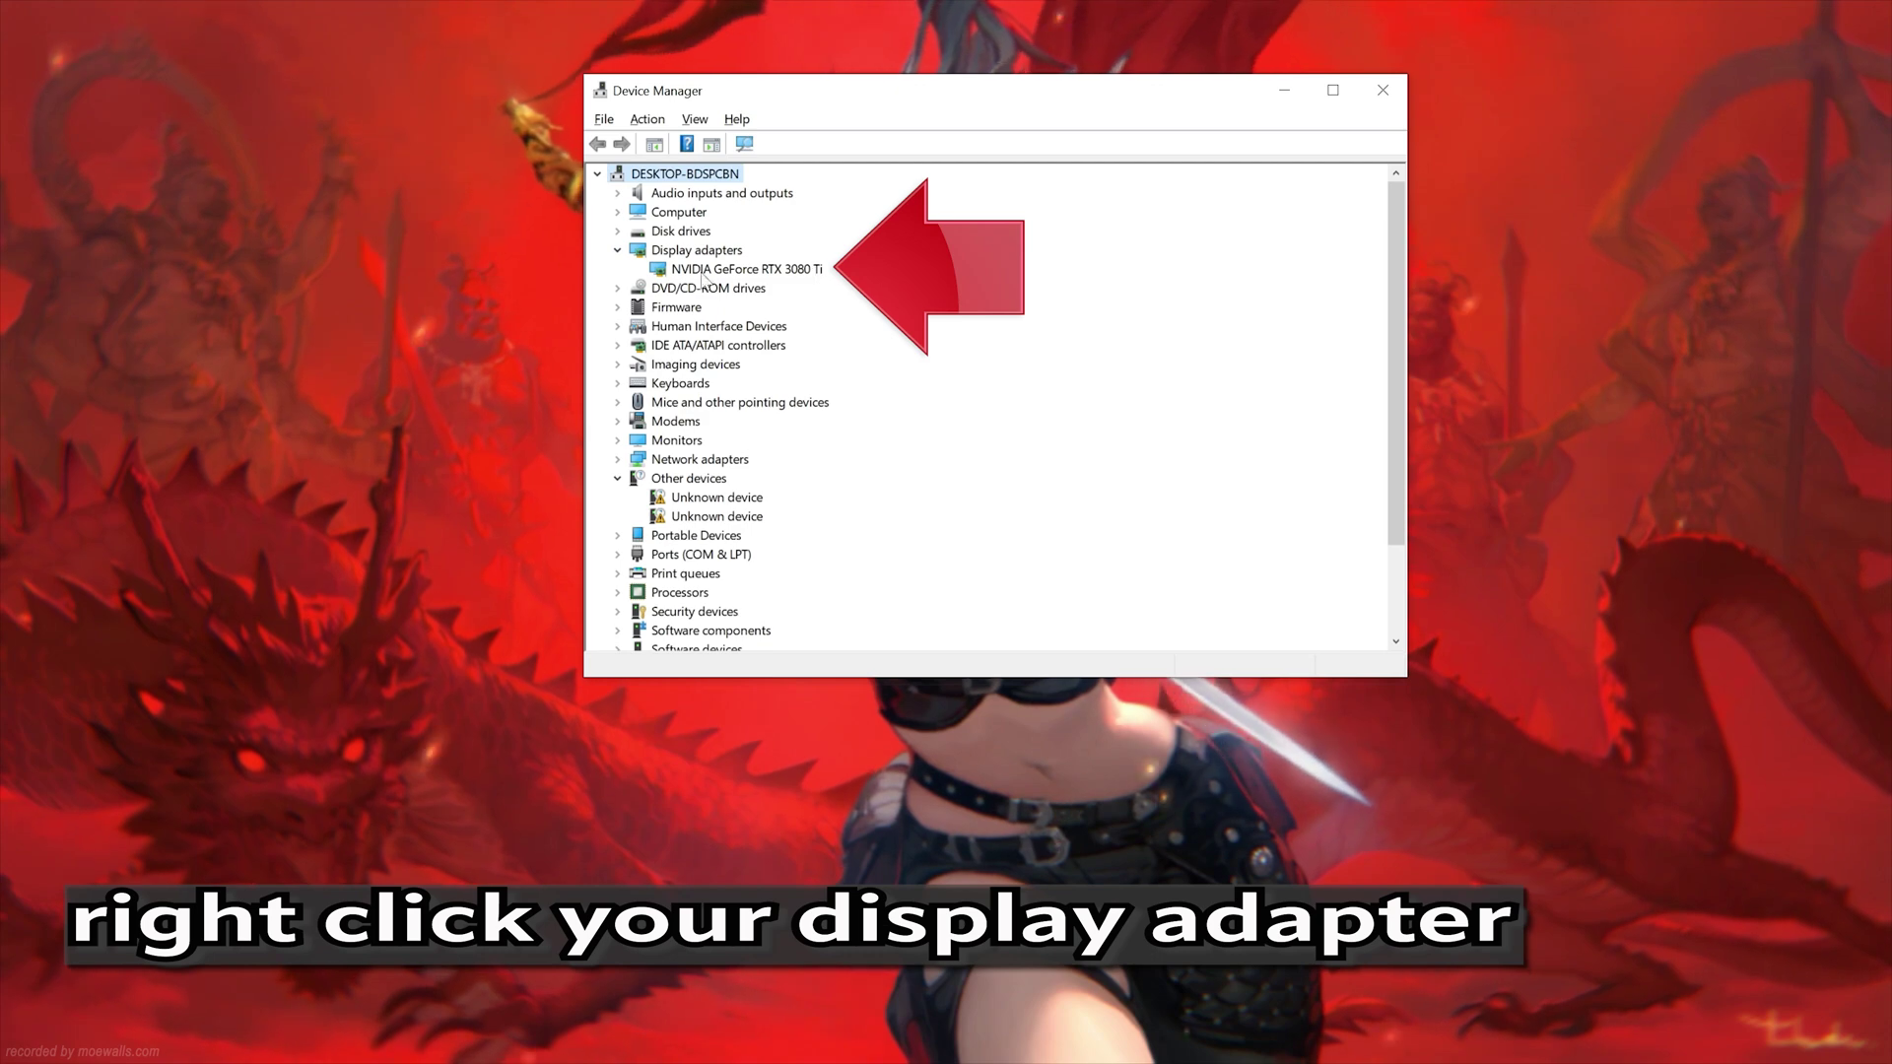
right_click(791, 279)
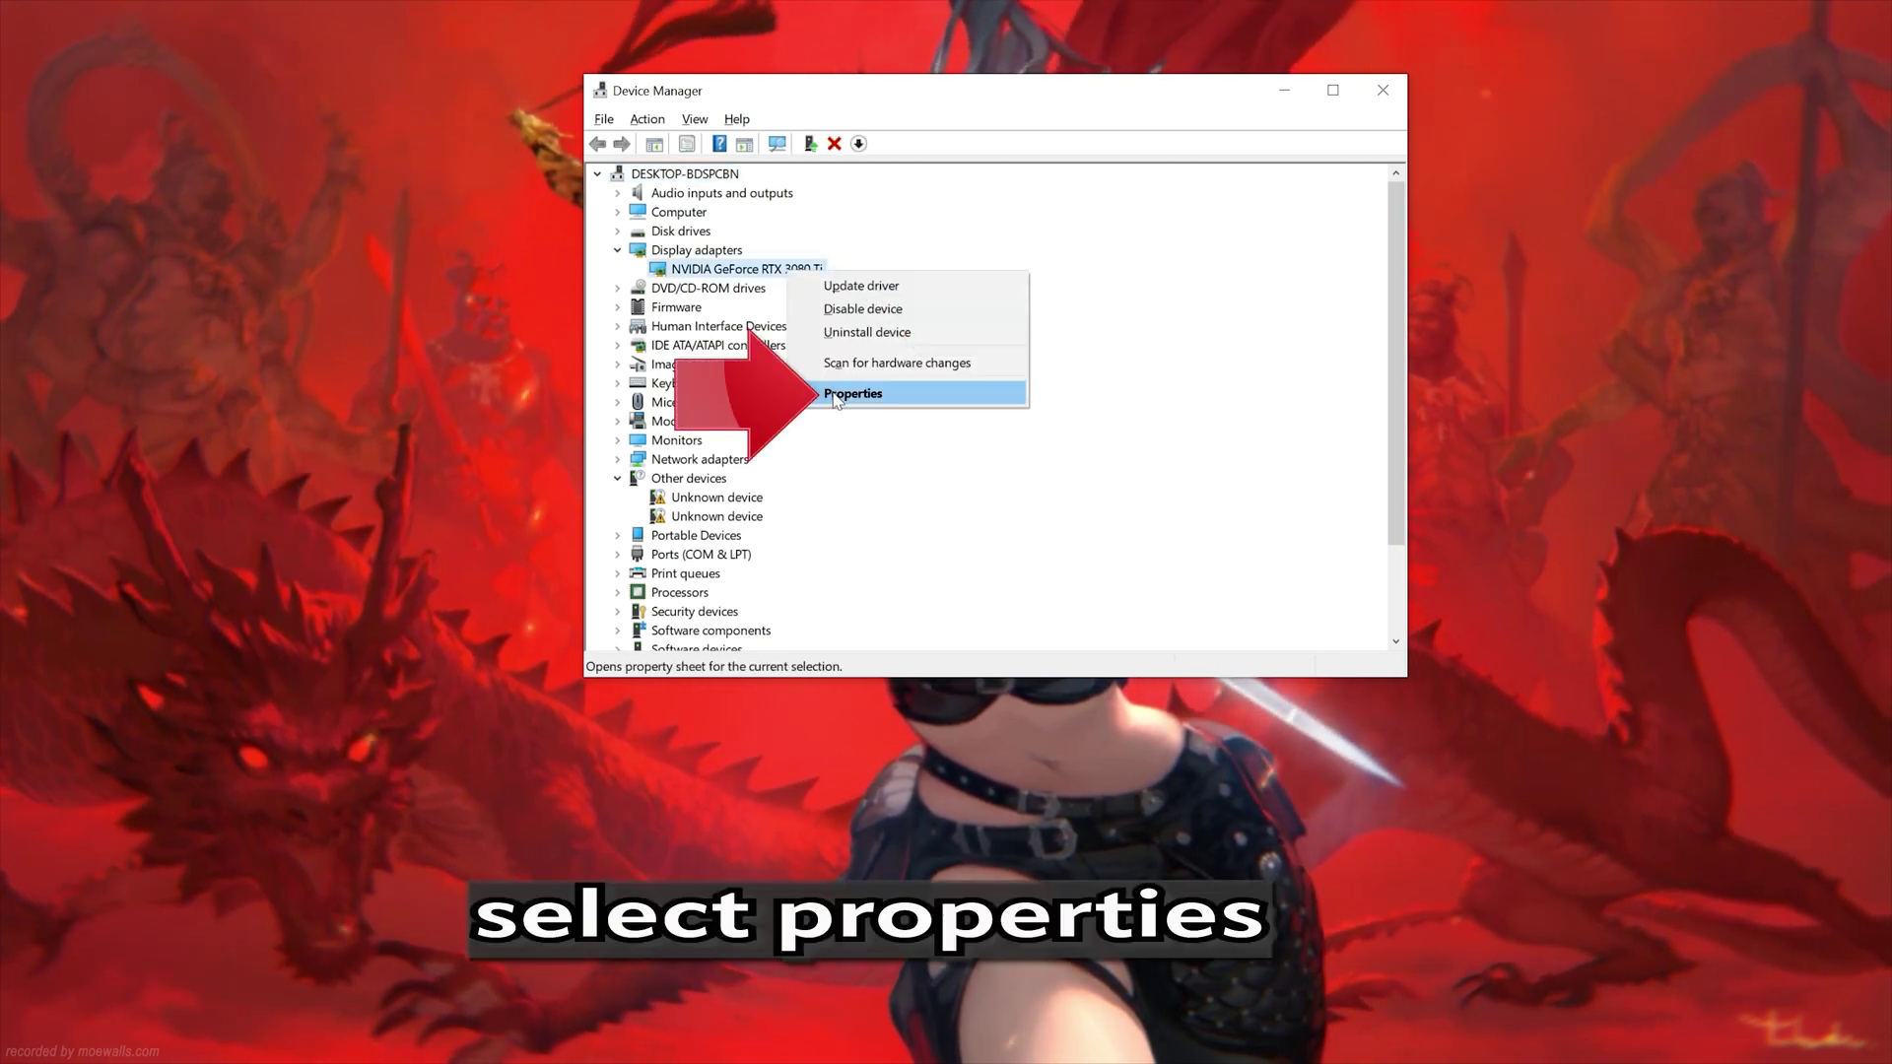
left_click(905, 395)
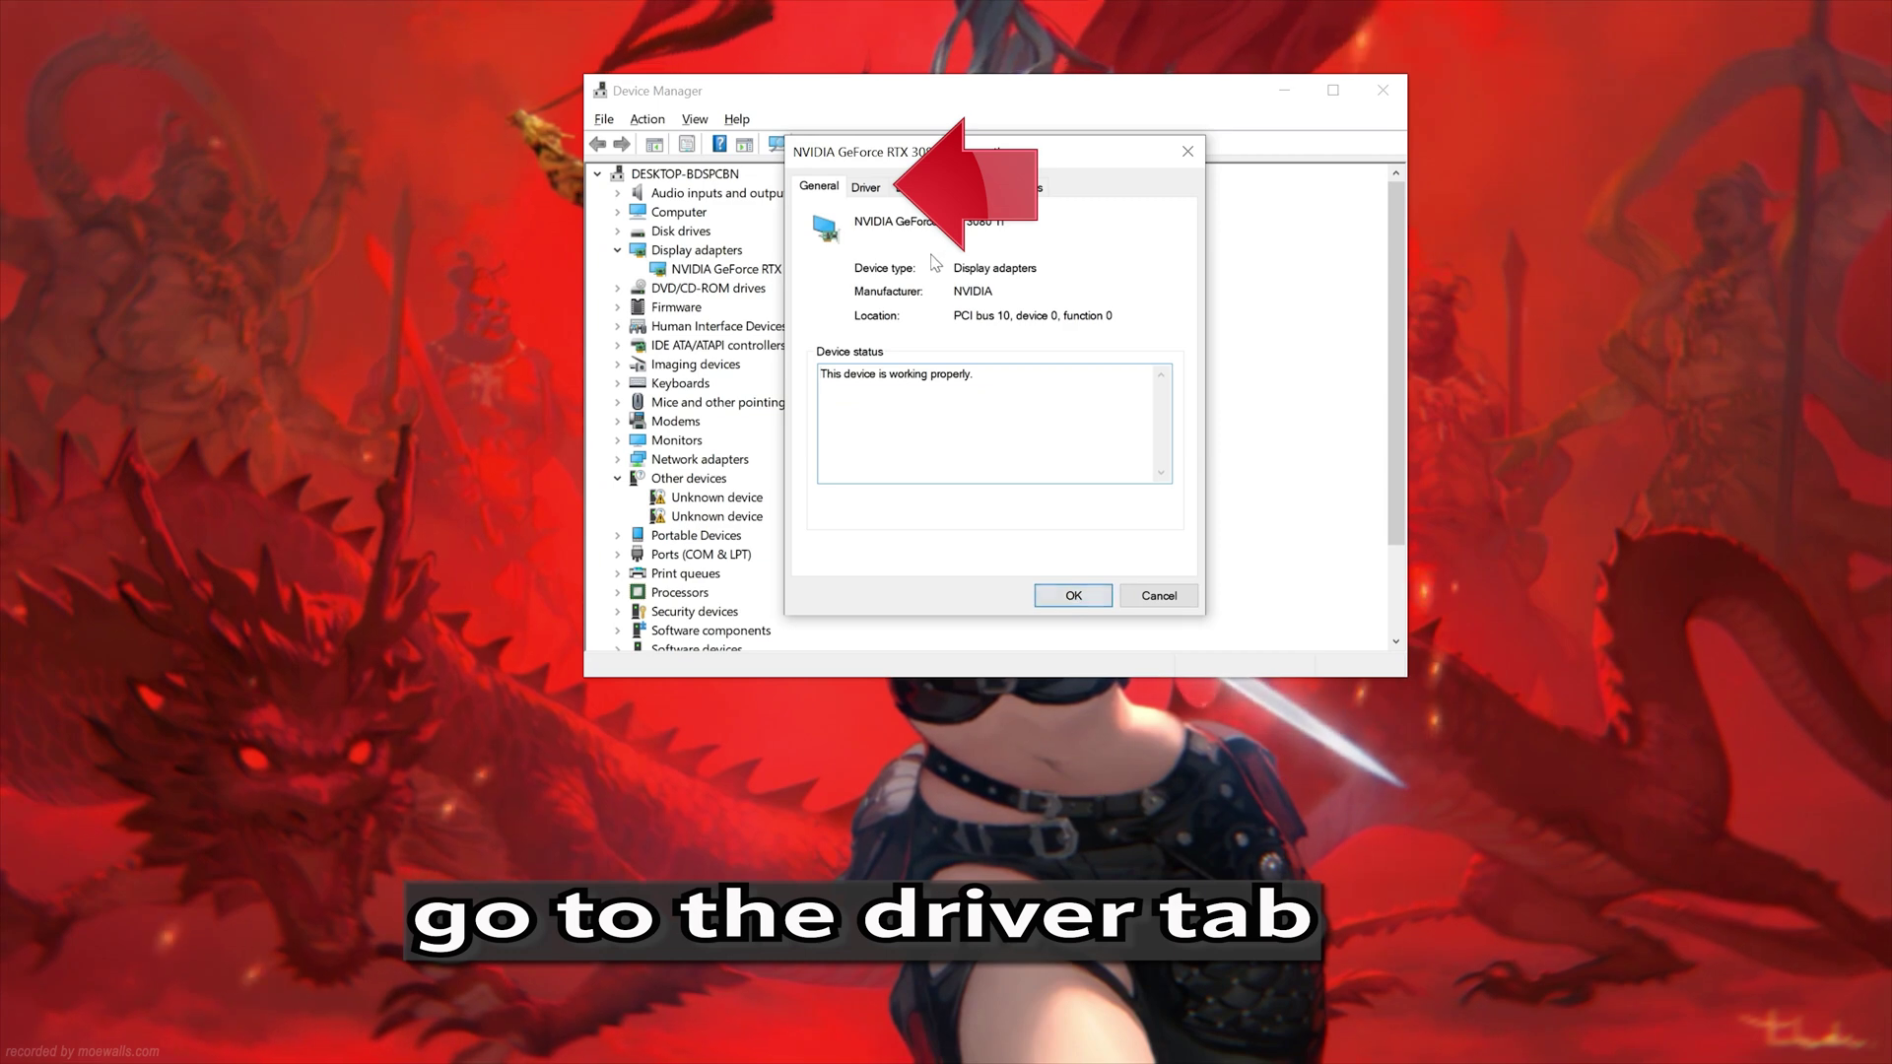
left_click(866, 191)
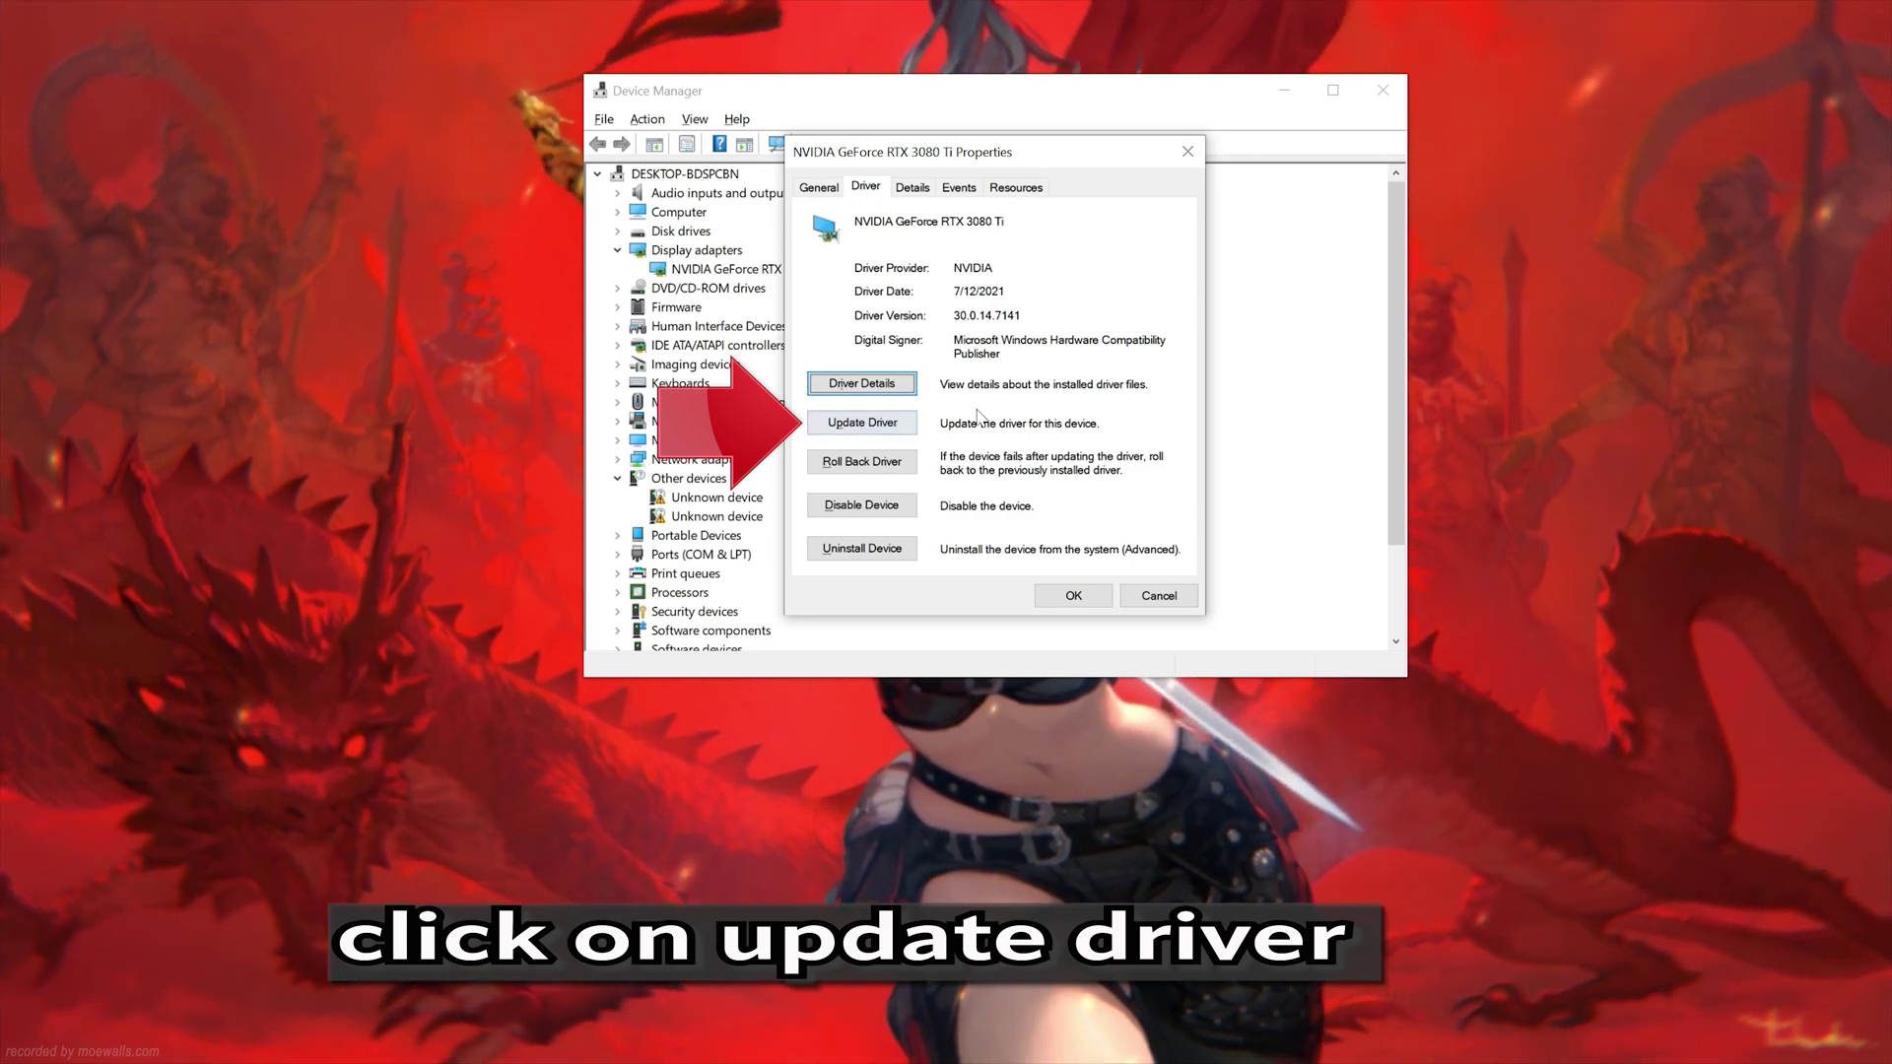
- Update the display adapter's driver by searching automatically for drivers, and close its properties and Device Manager
left_click(837, 424)
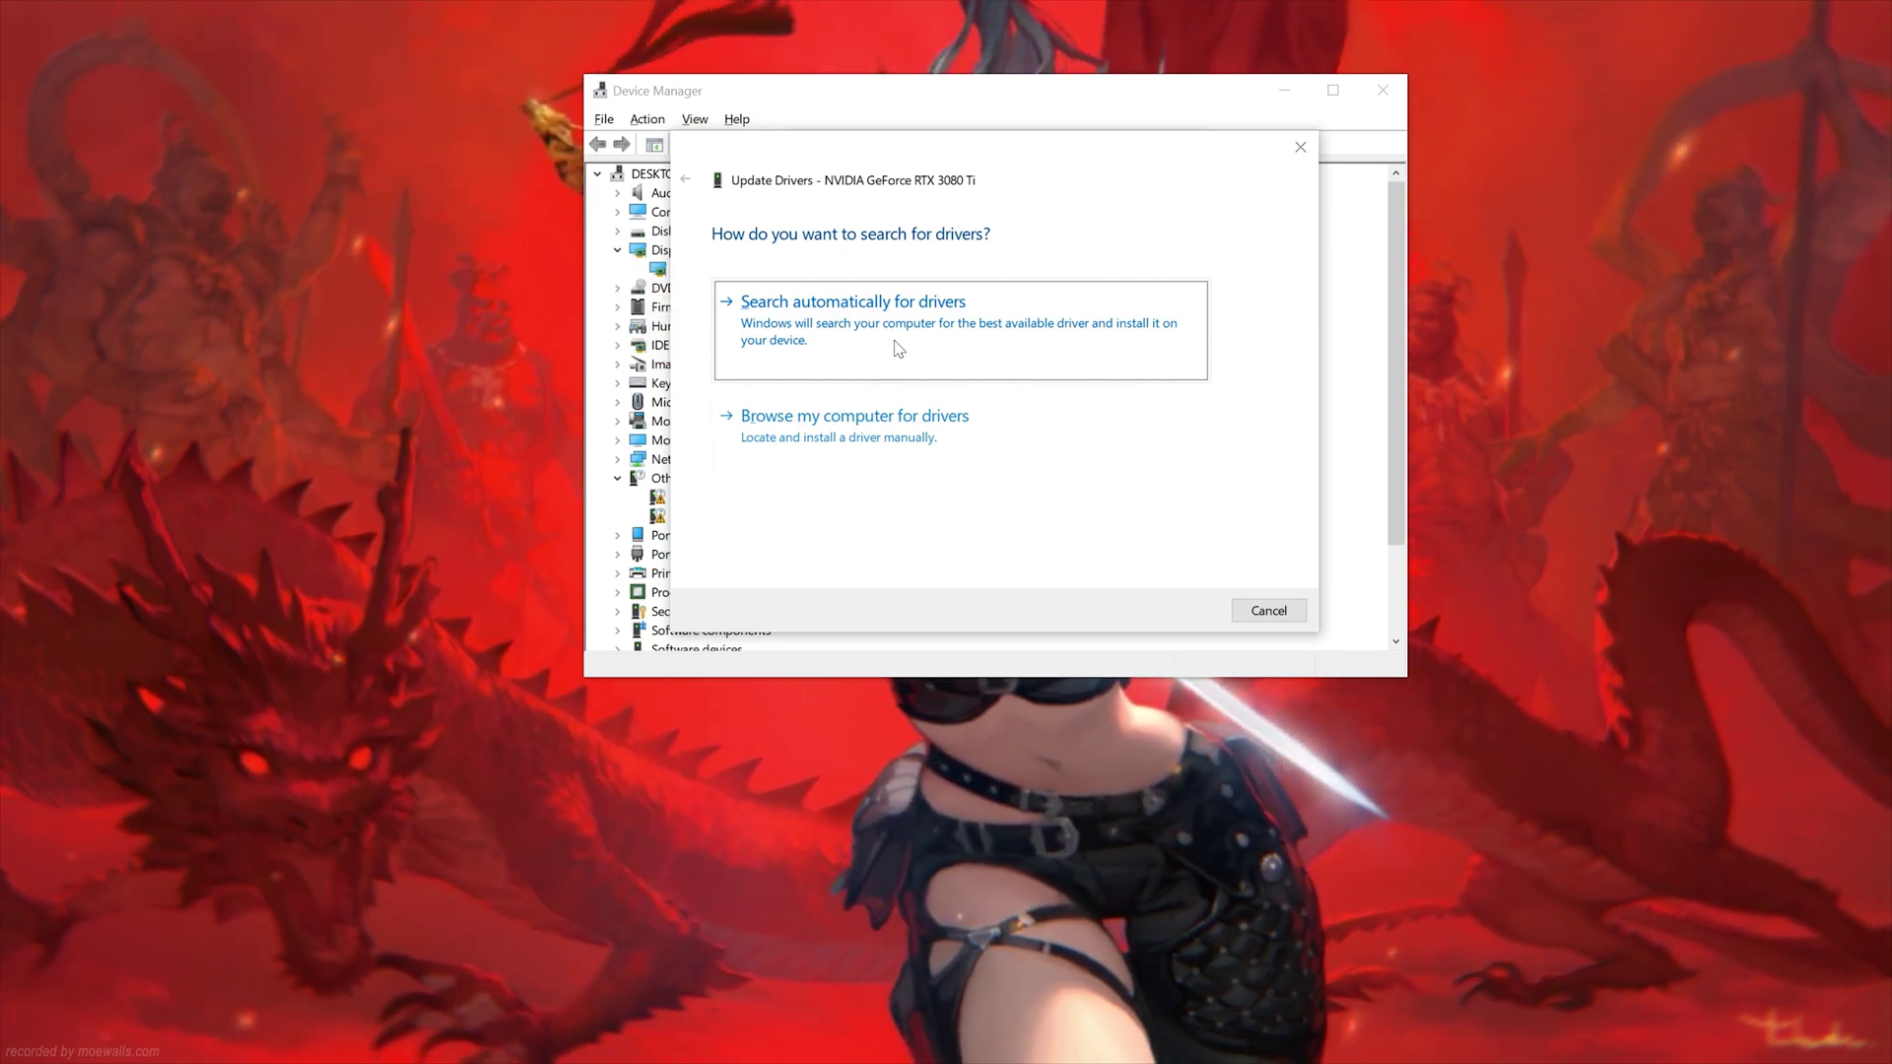
left_click(899, 349)
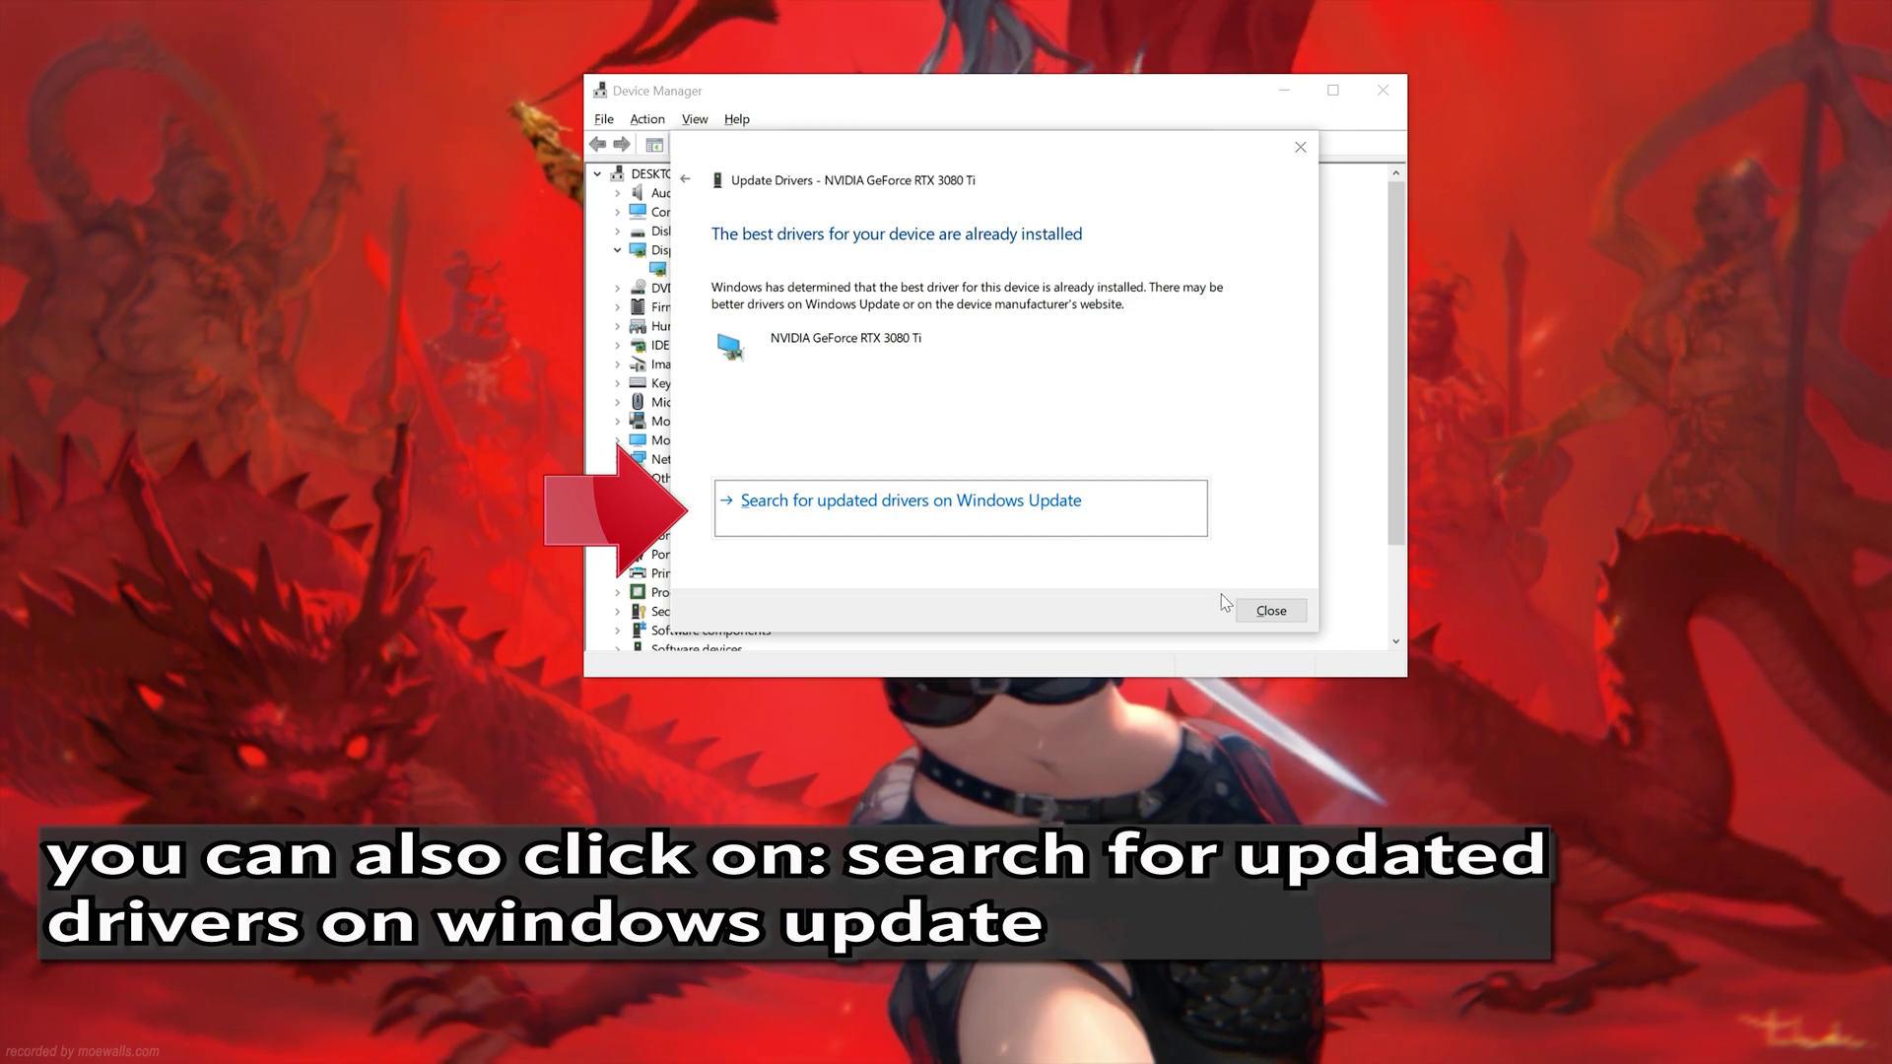
left_click(1270, 611)
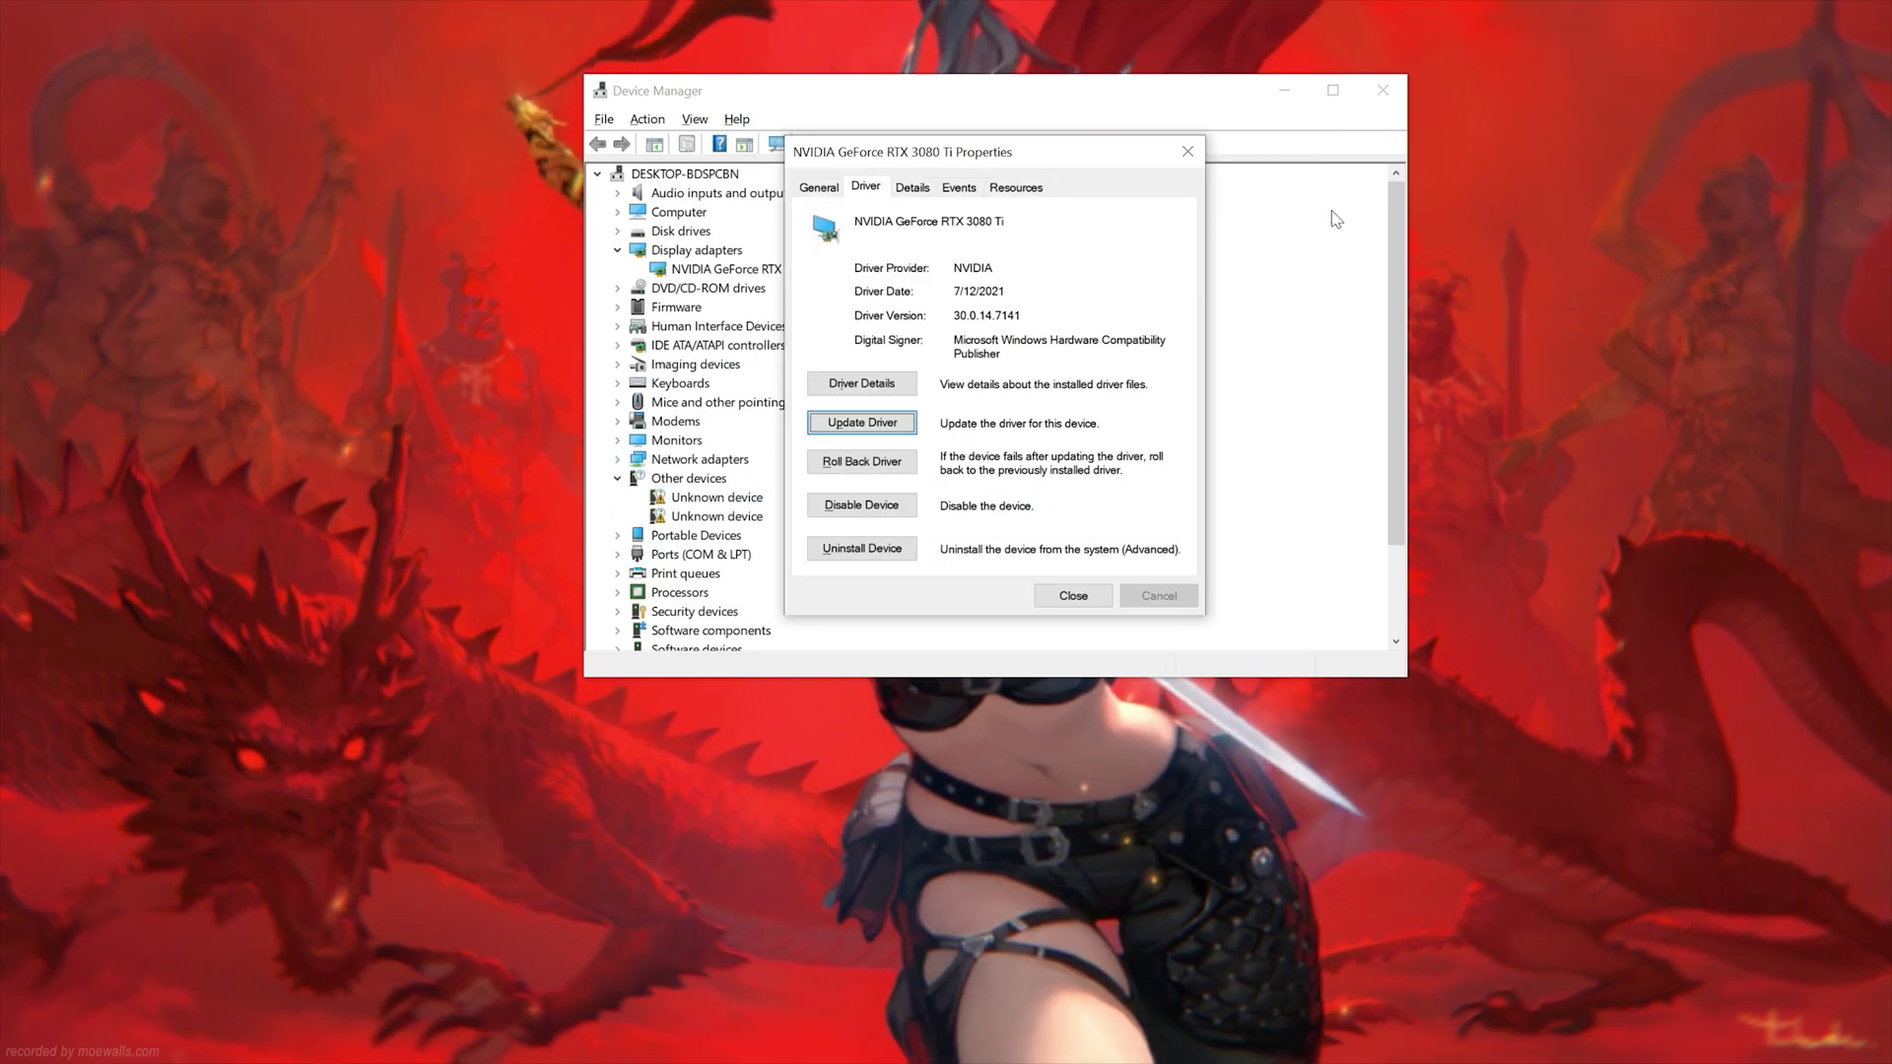
left_click(1188, 151)
left_click(1382, 90)
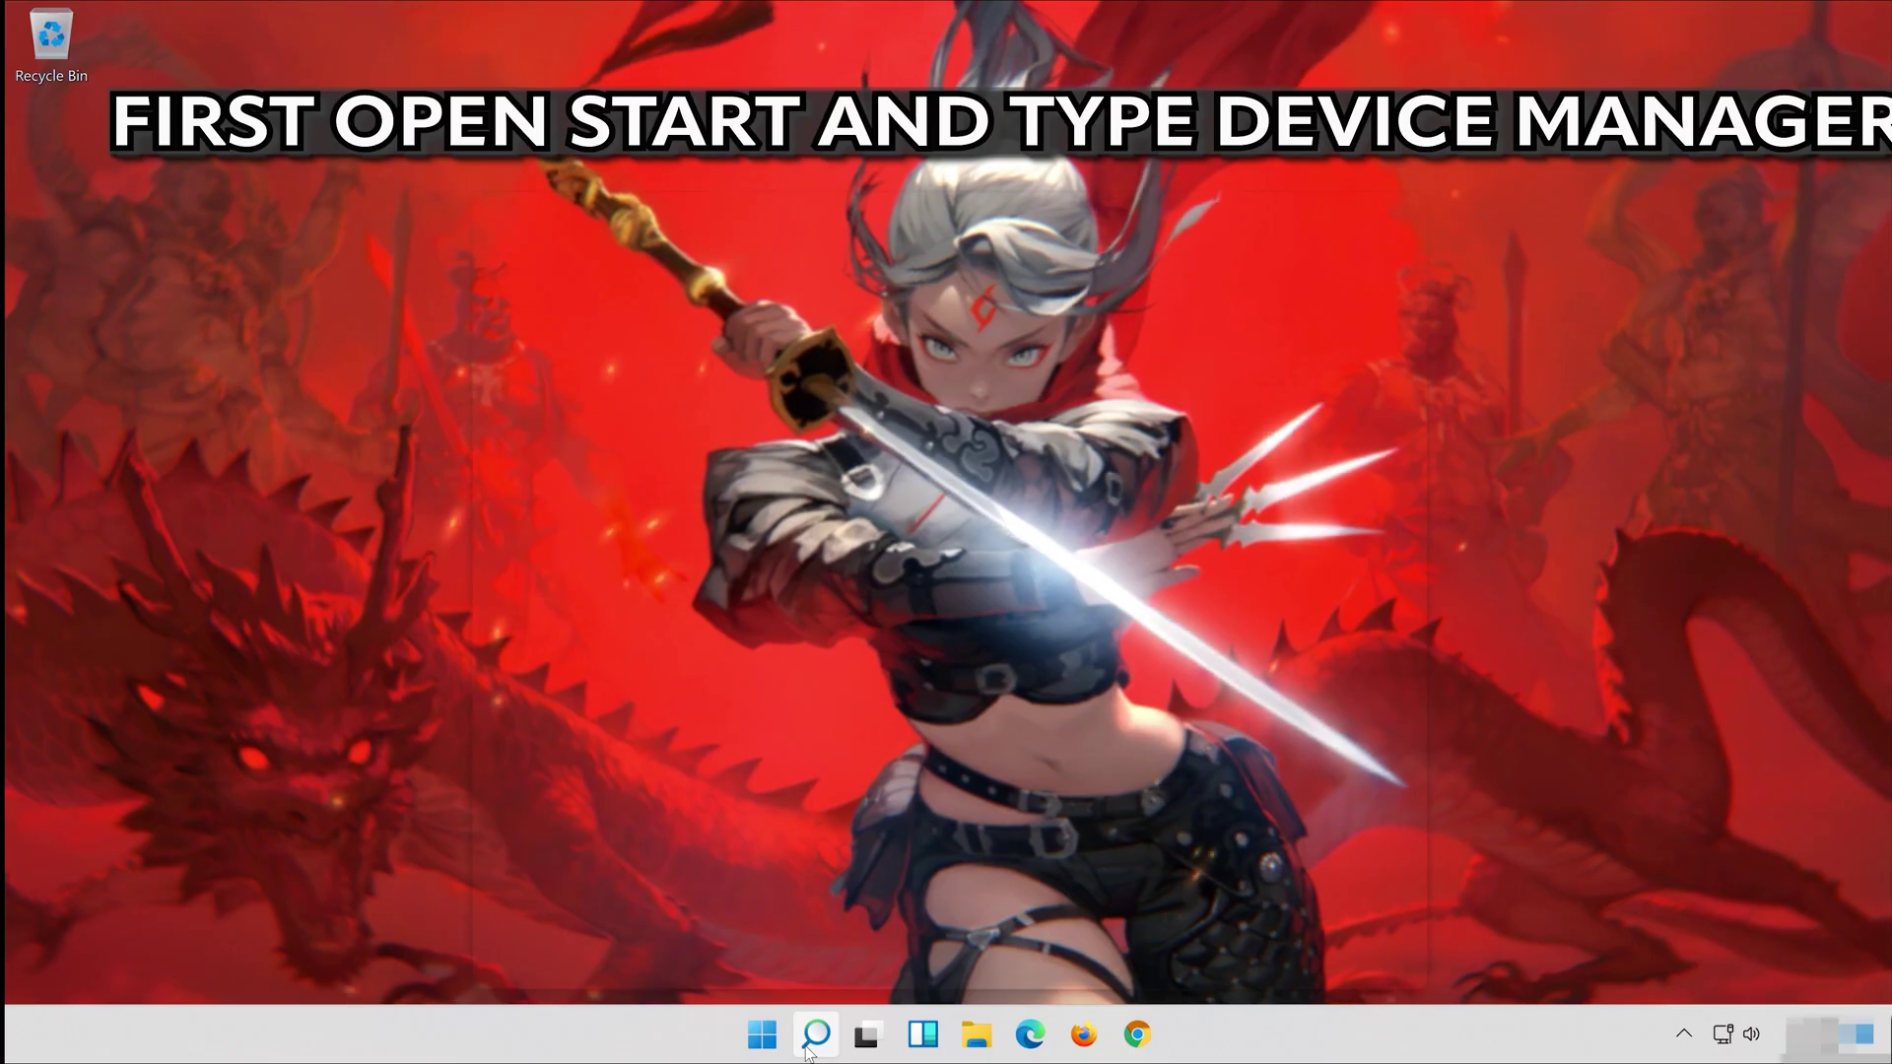
- Open Device Manager and bring up the driver properties of the Intel(R) 82574L Gigabit Network Connection adapter
left_click(810, 1045)
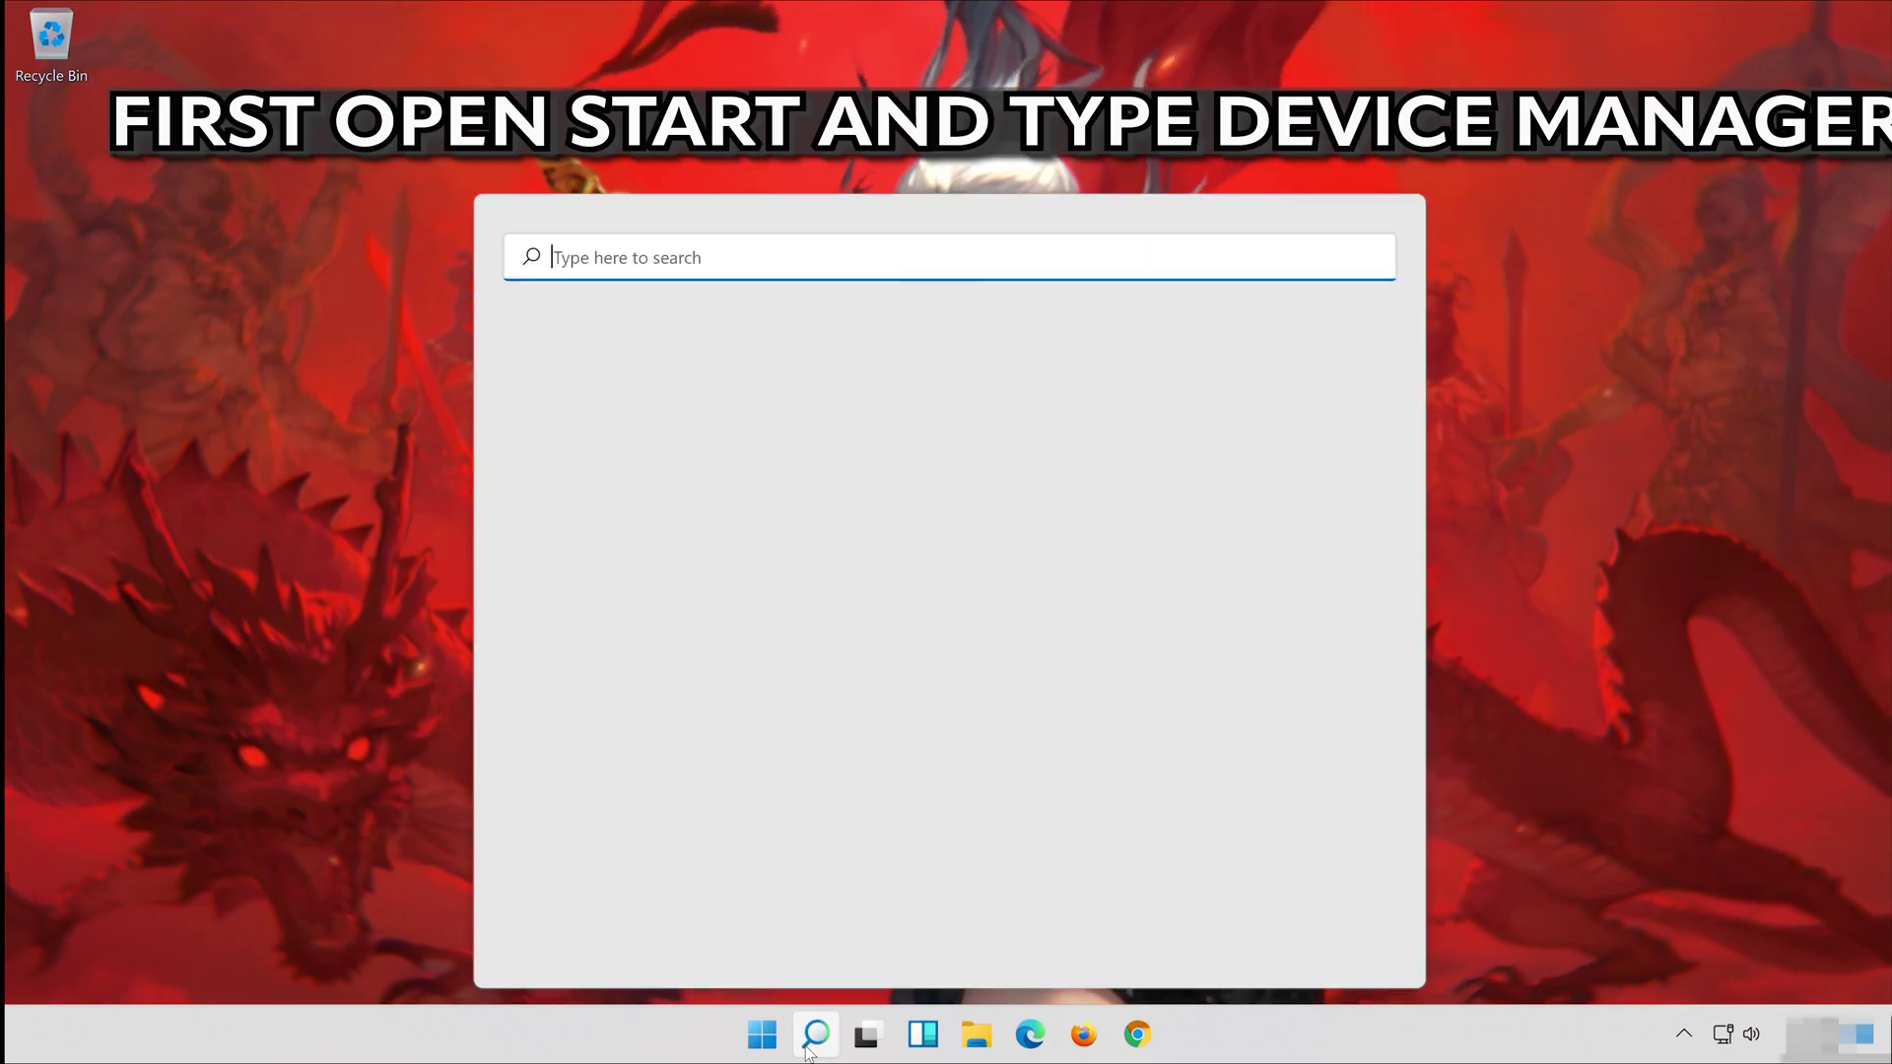
type("dev")
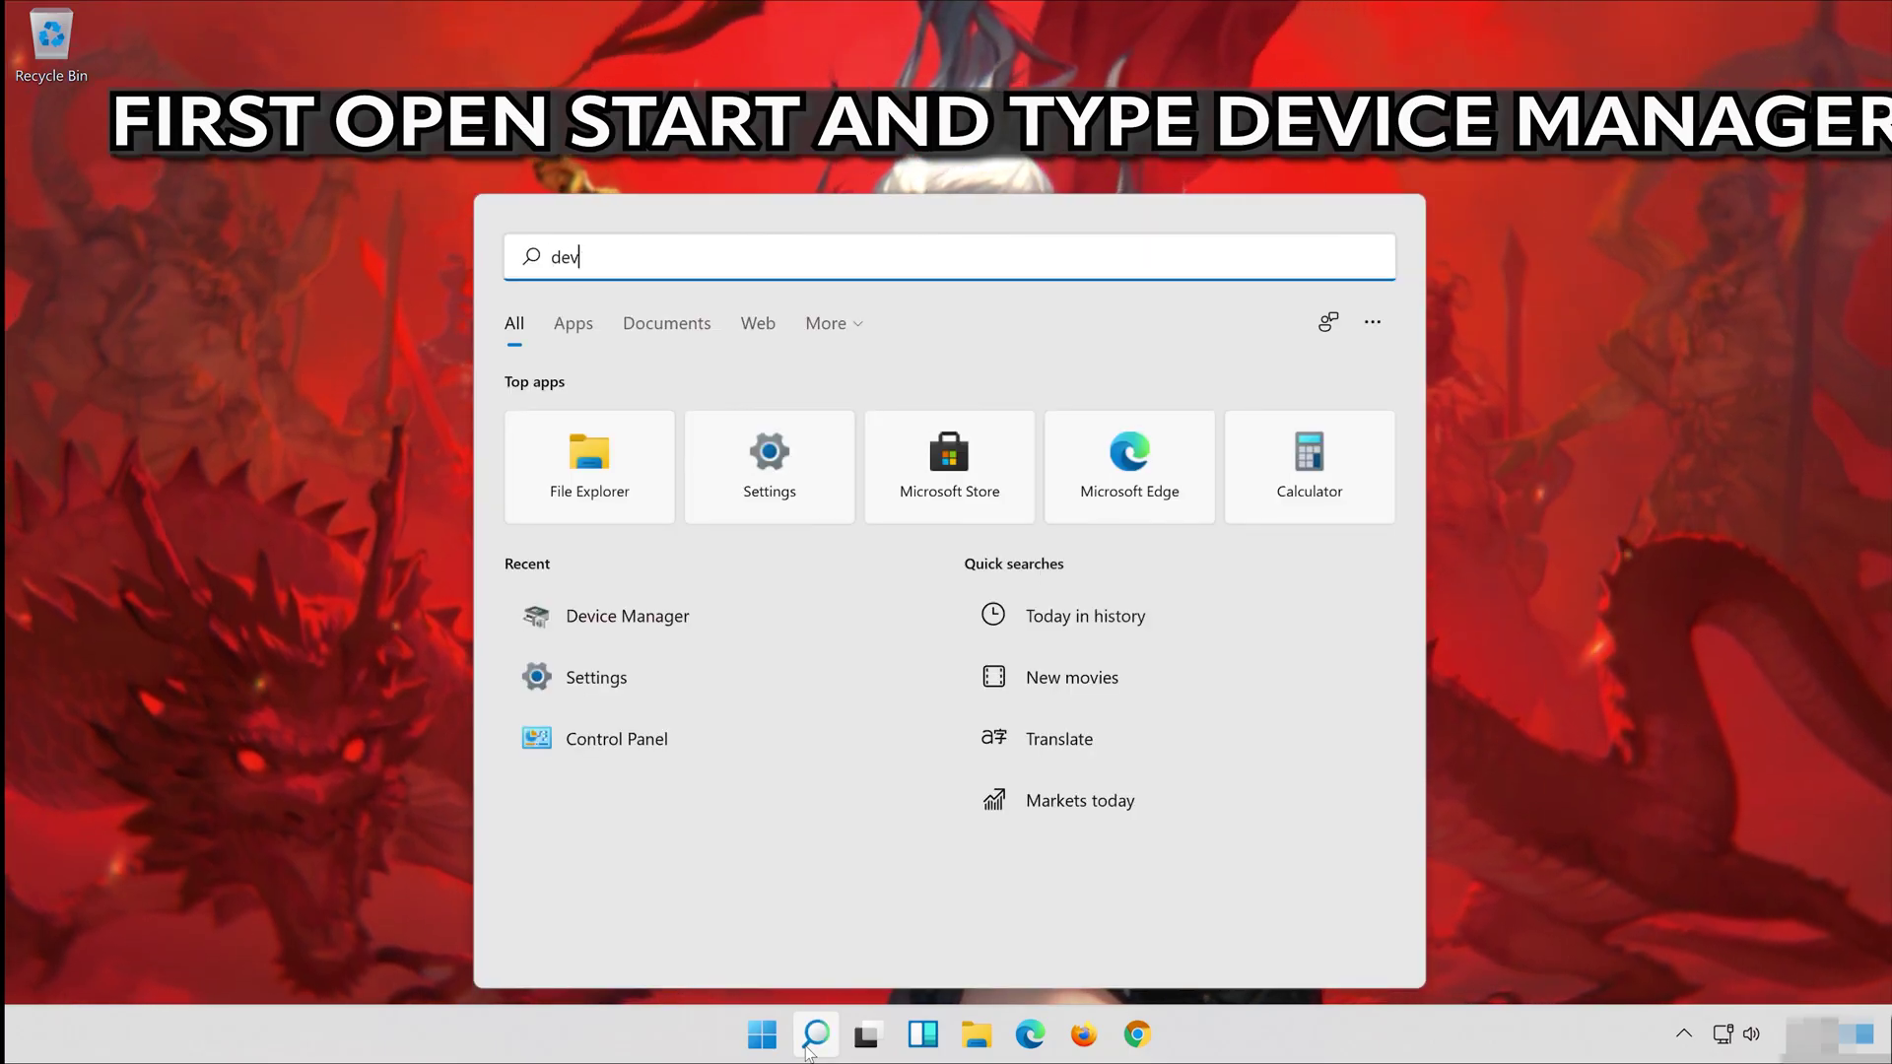
type("ice manager")
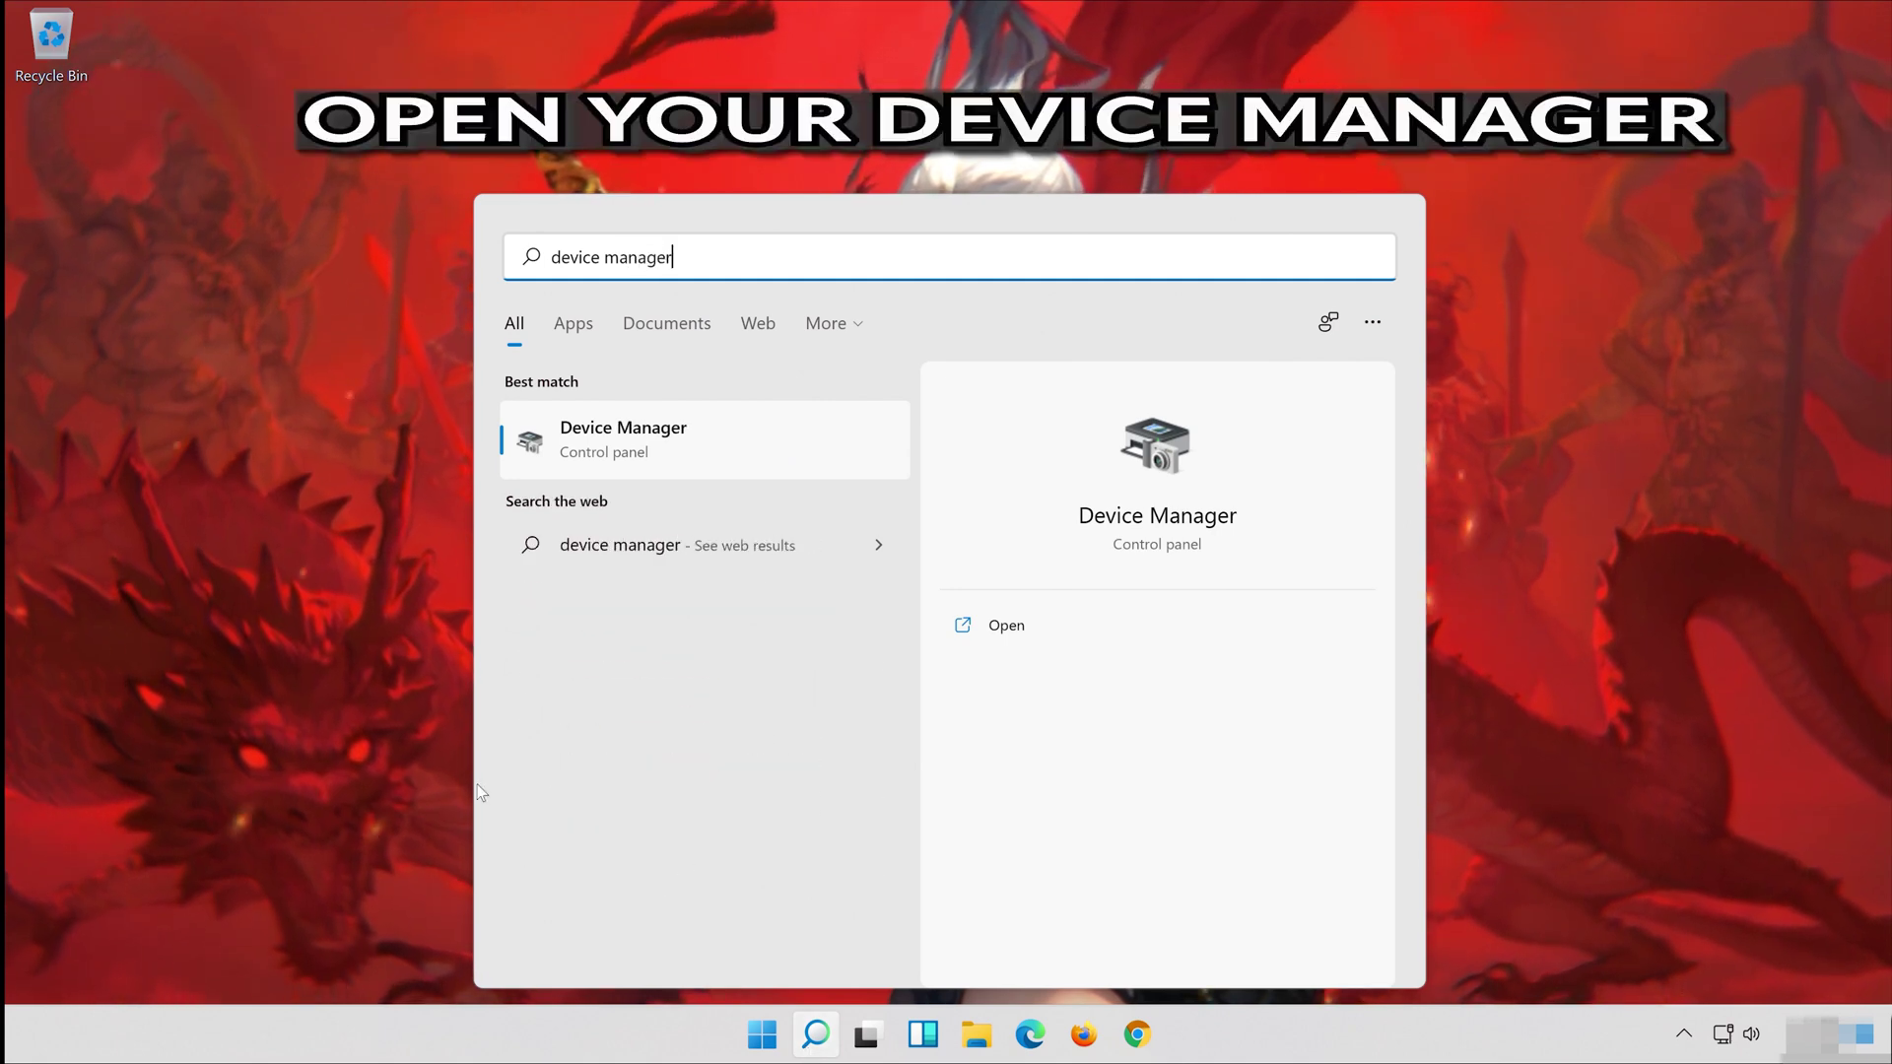
left_click(673, 455)
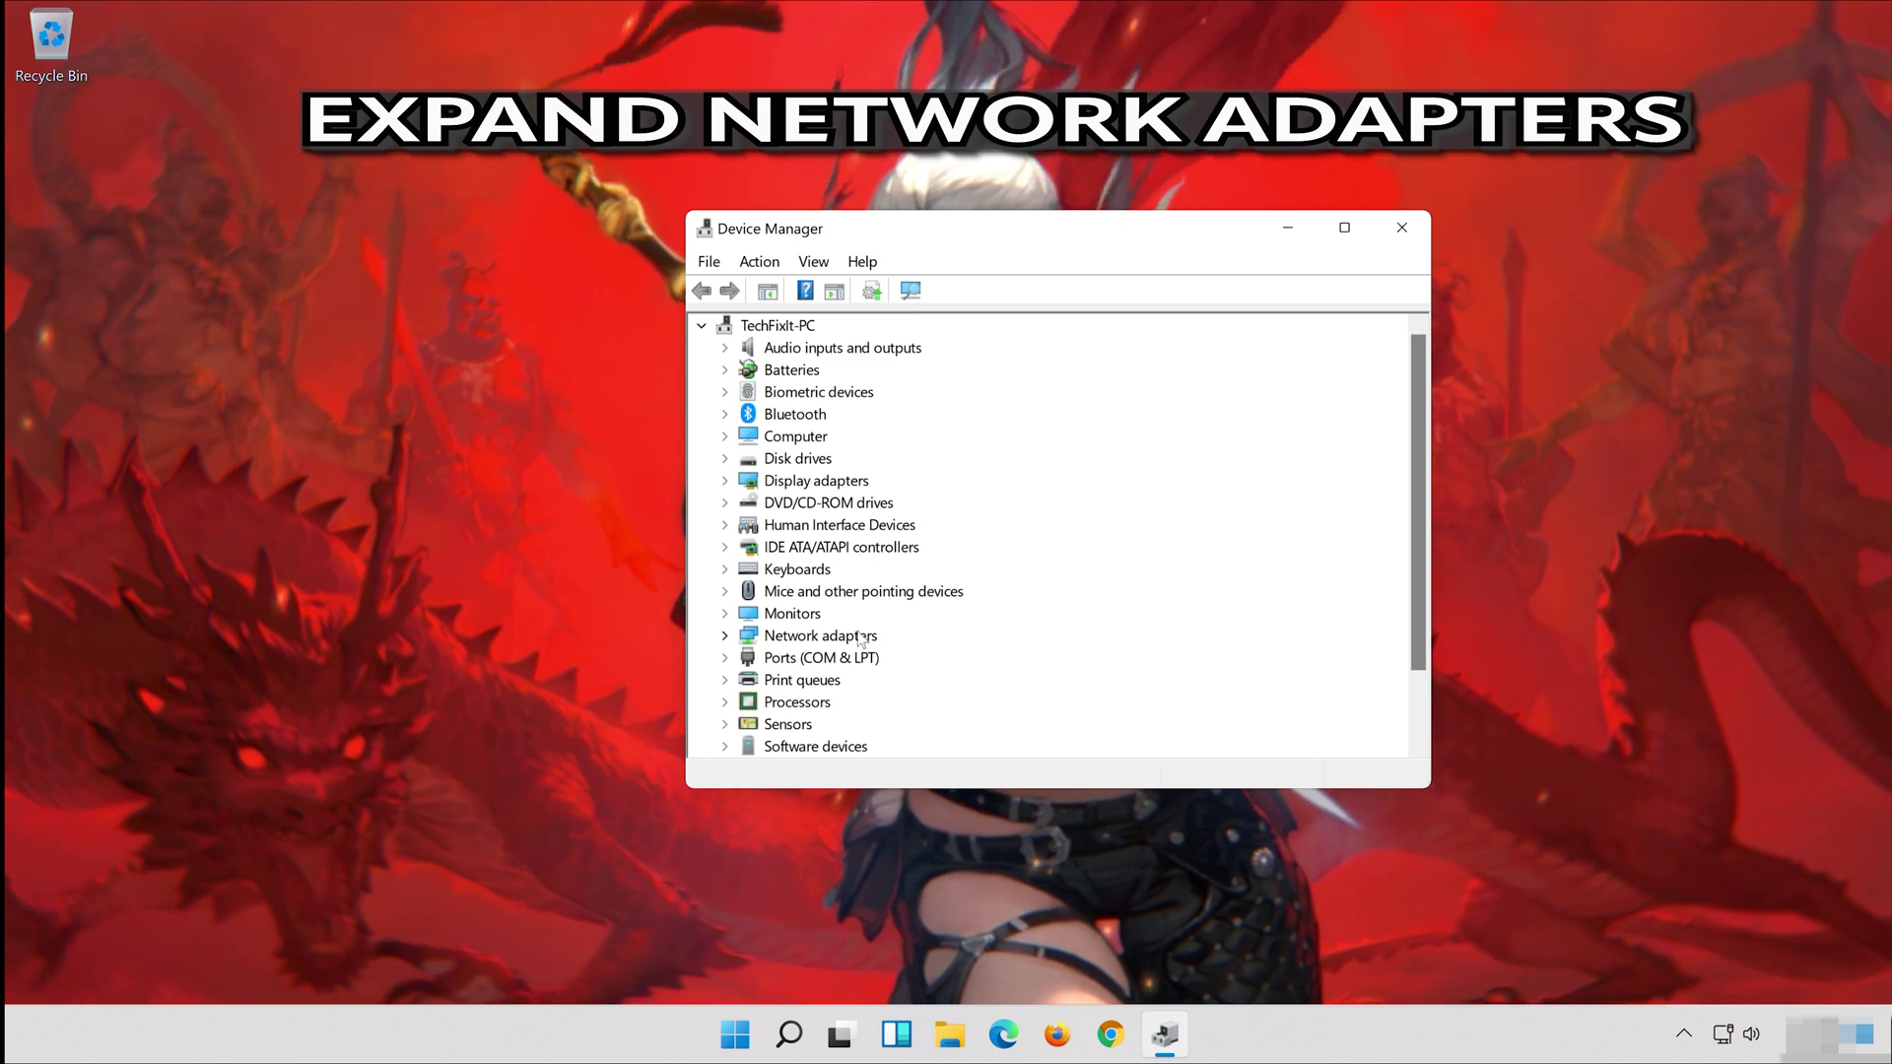
left_click(726, 636)
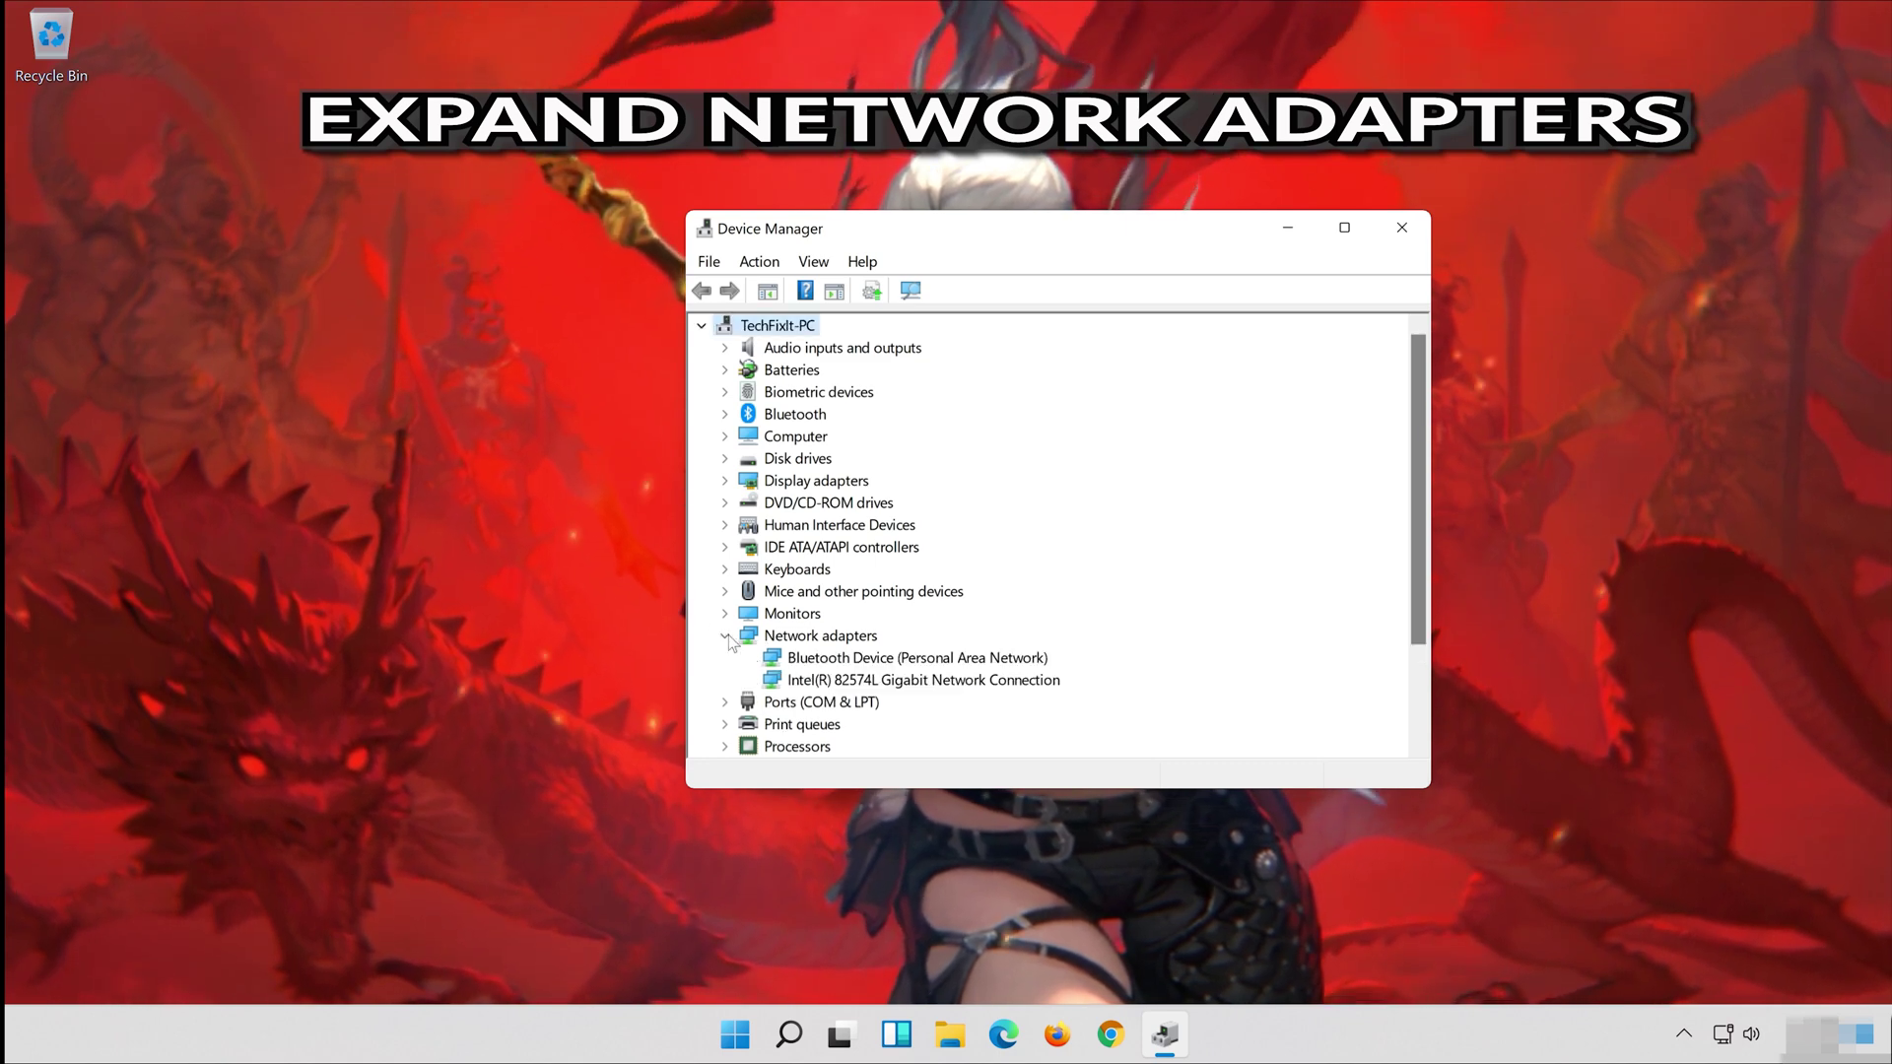
left_click(828, 679)
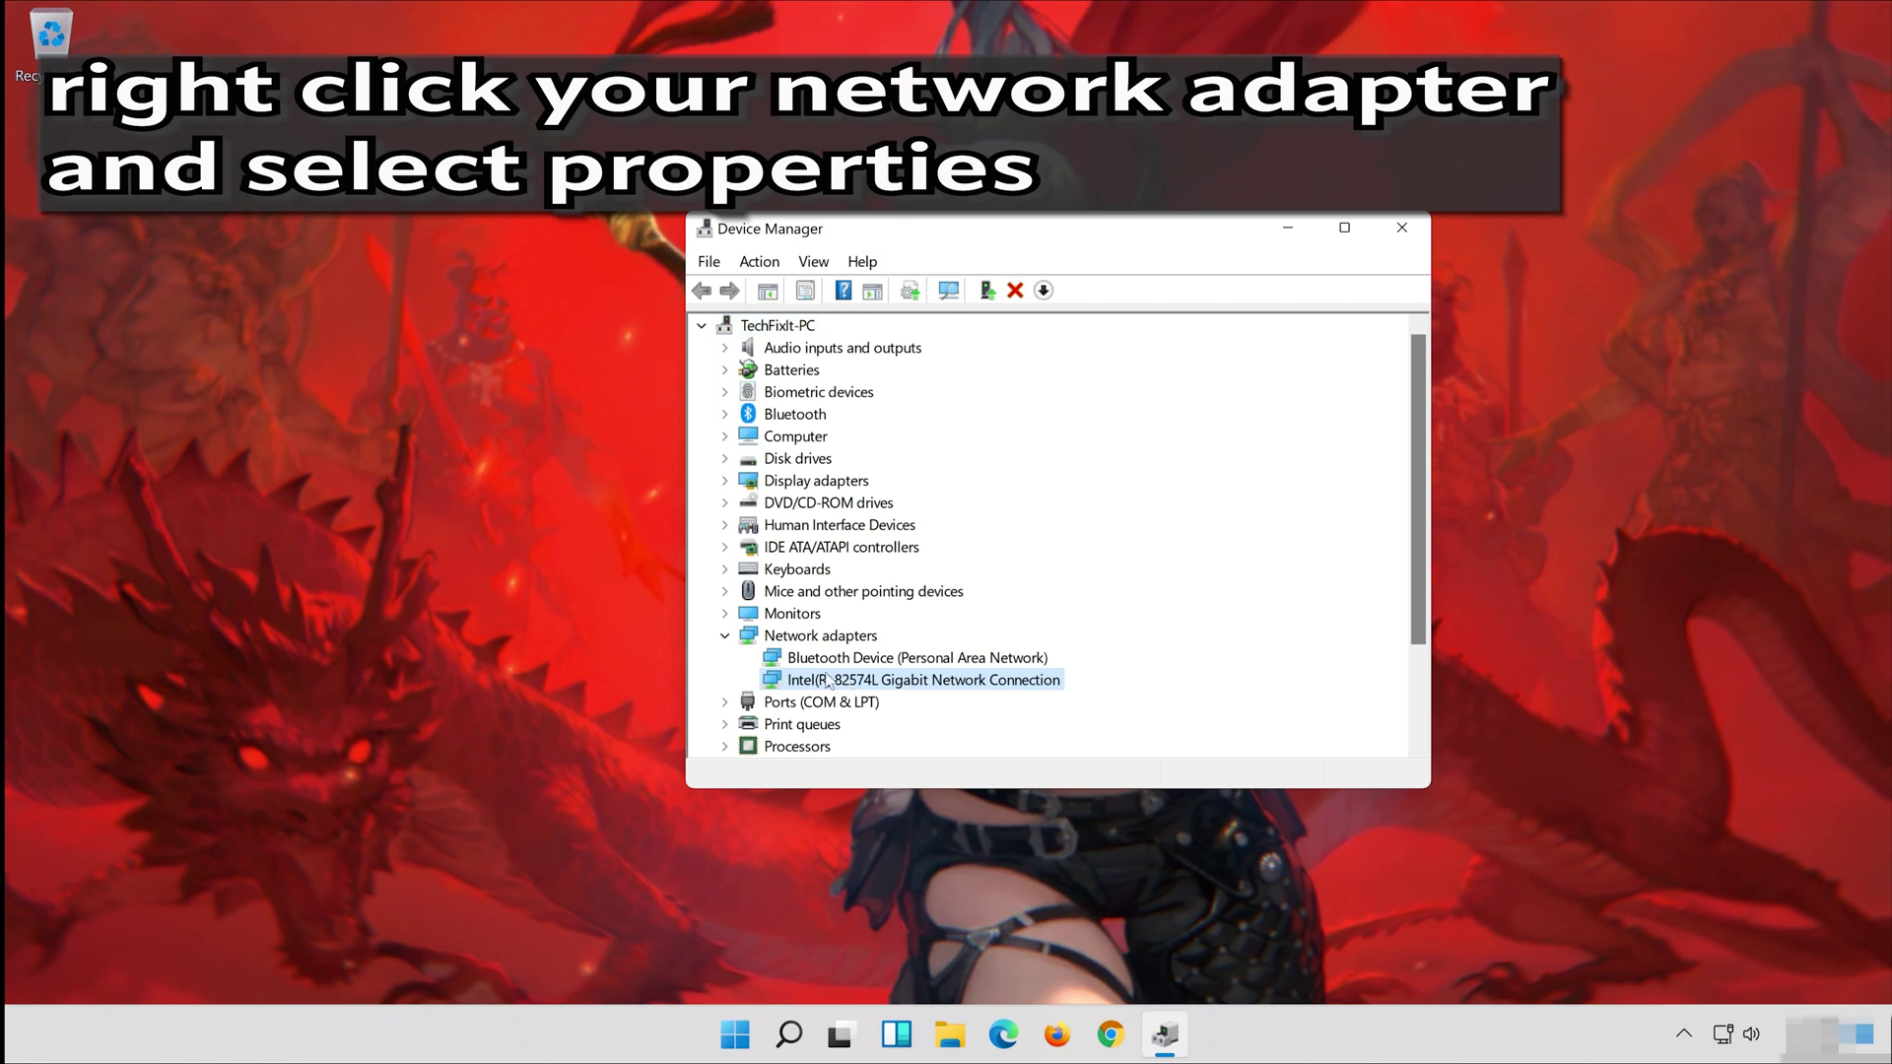
right_click(929, 686)
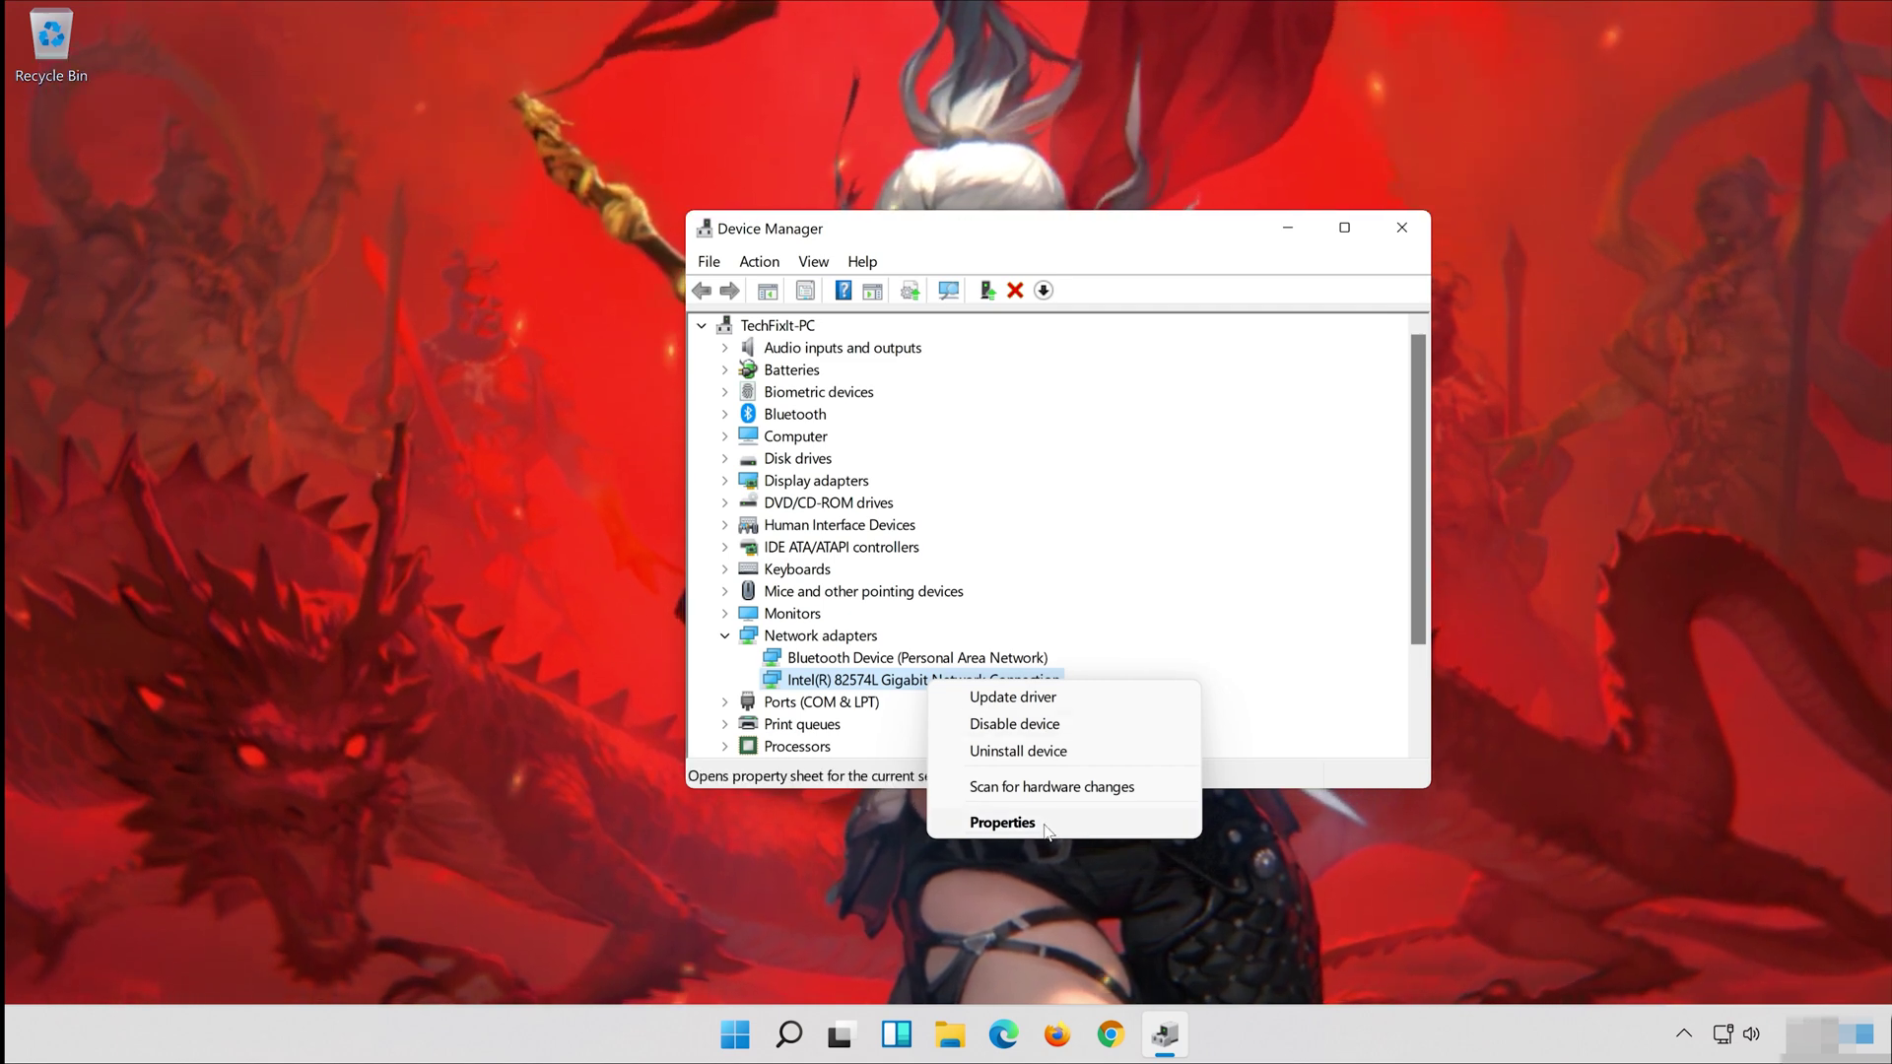
left_click(1049, 826)
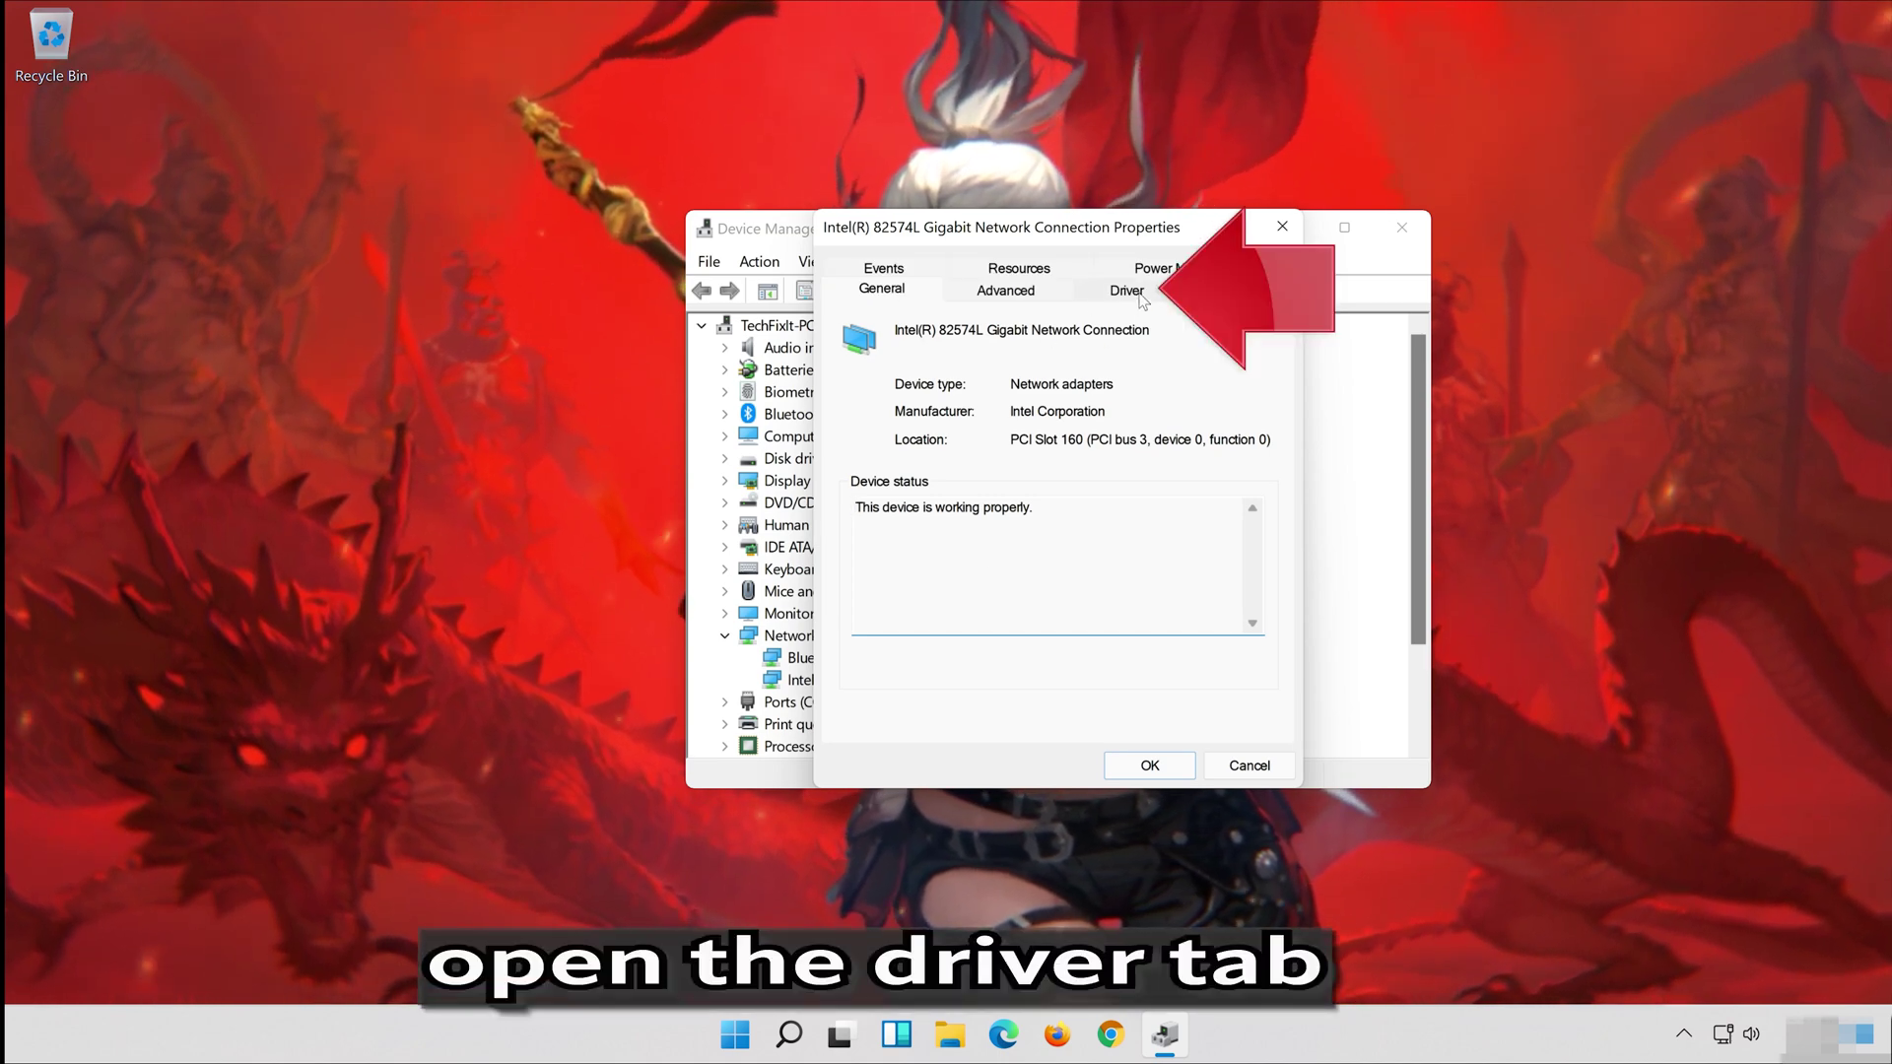
left_click(1140, 294)
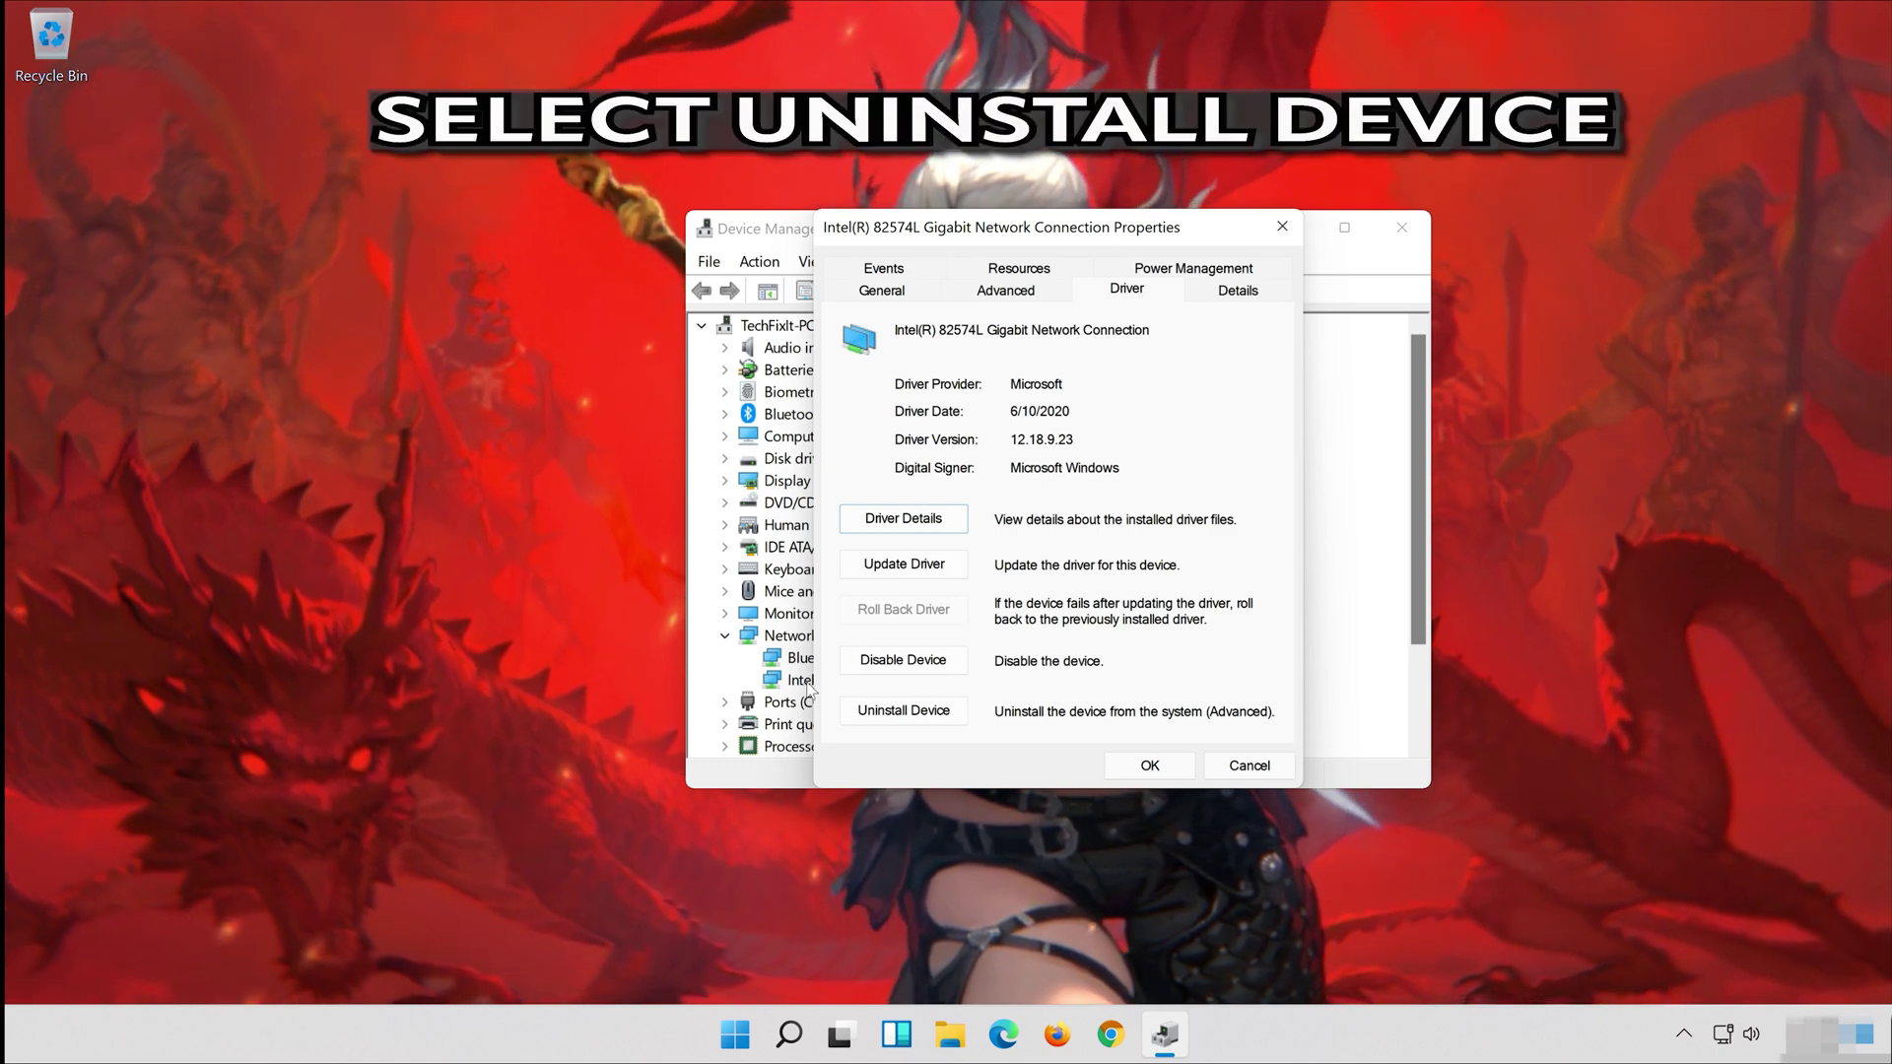
- Uninstall the Intel(R) 82574L Gigabit Network Connection device from the system and close Device Manager
left_click(916, 715)
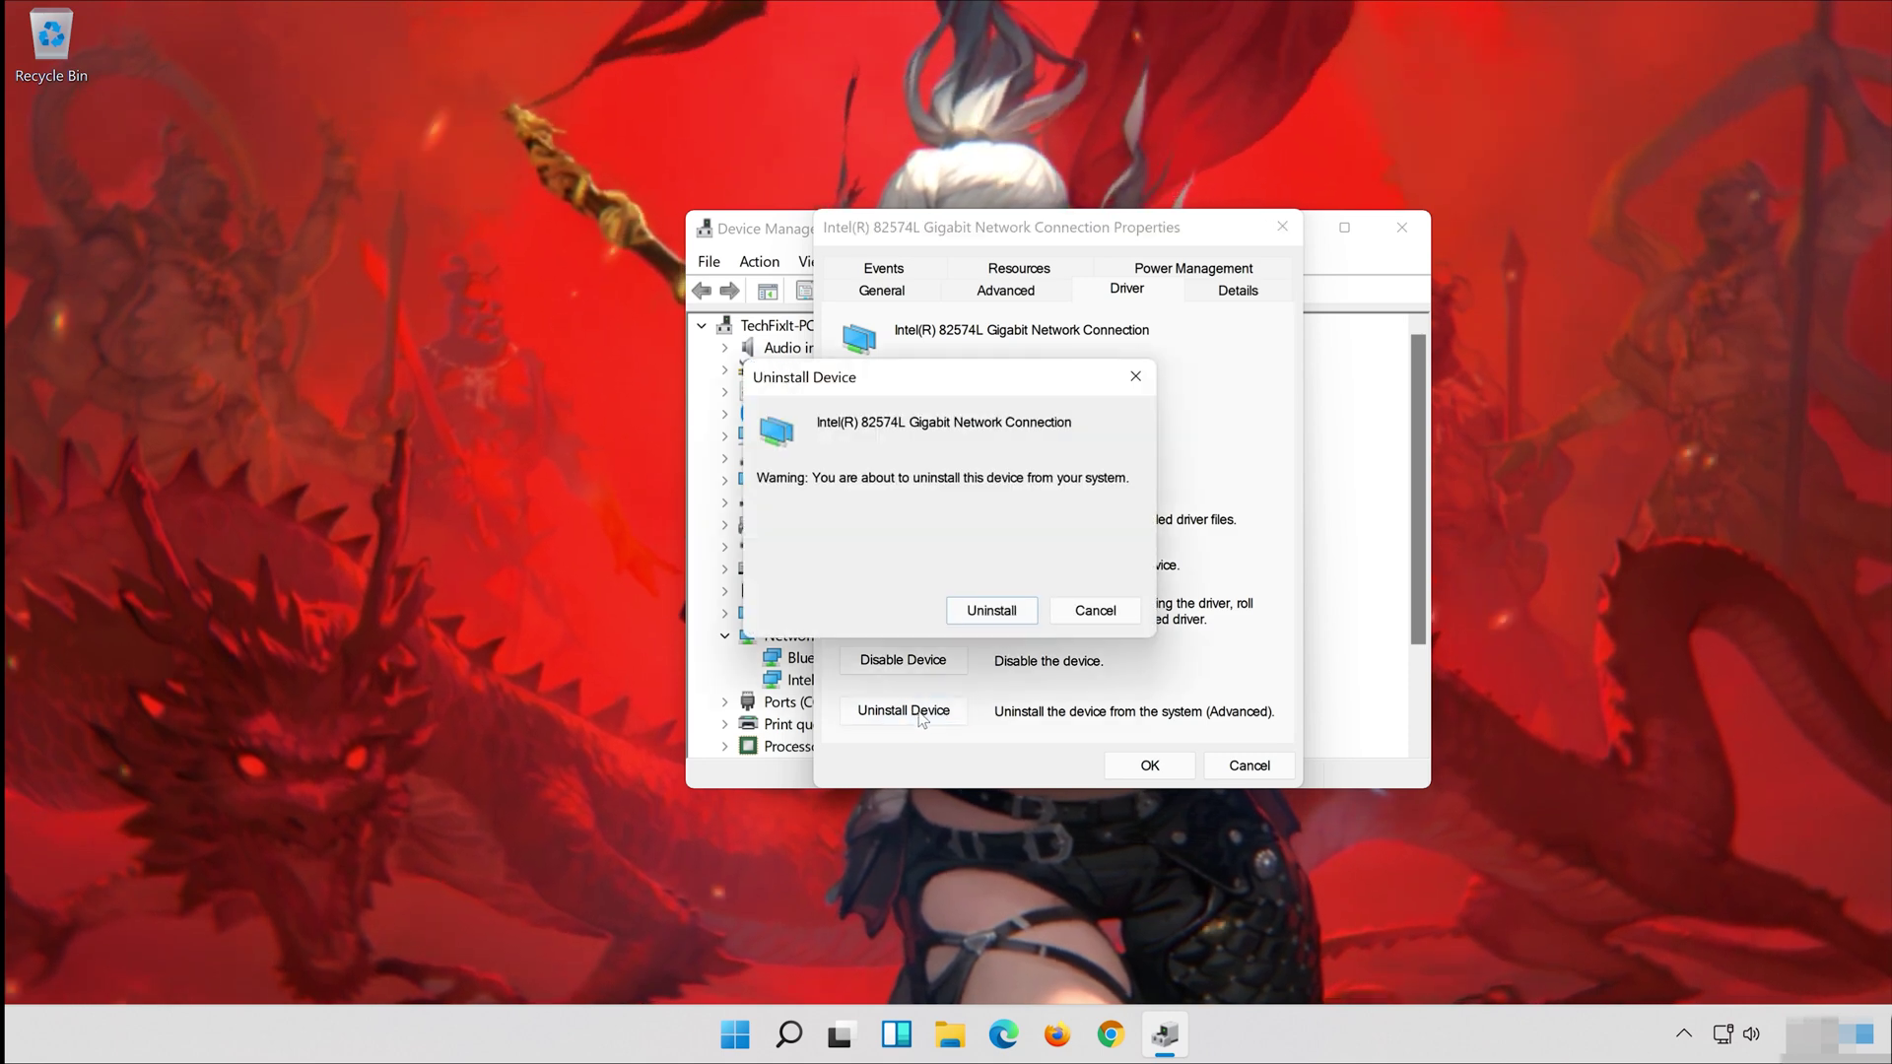
left_click(1003, 613)
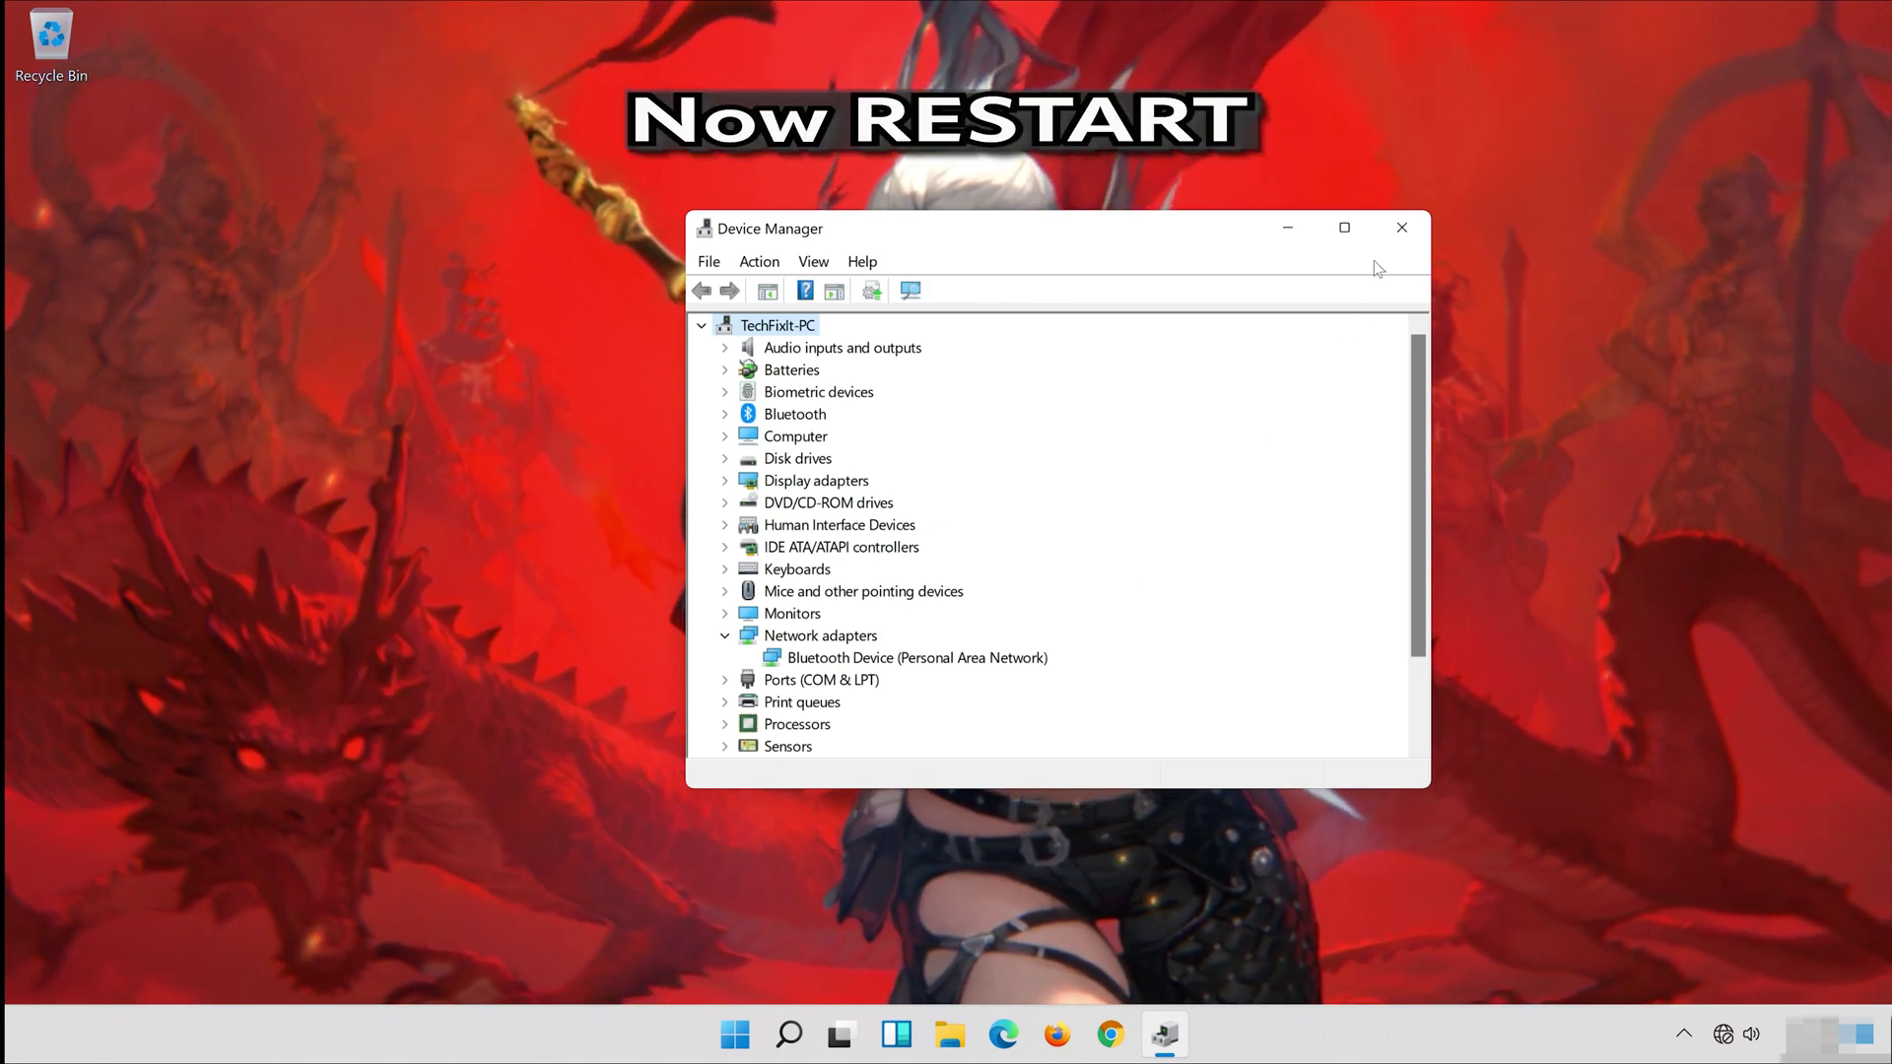
left_click(1414, 230)
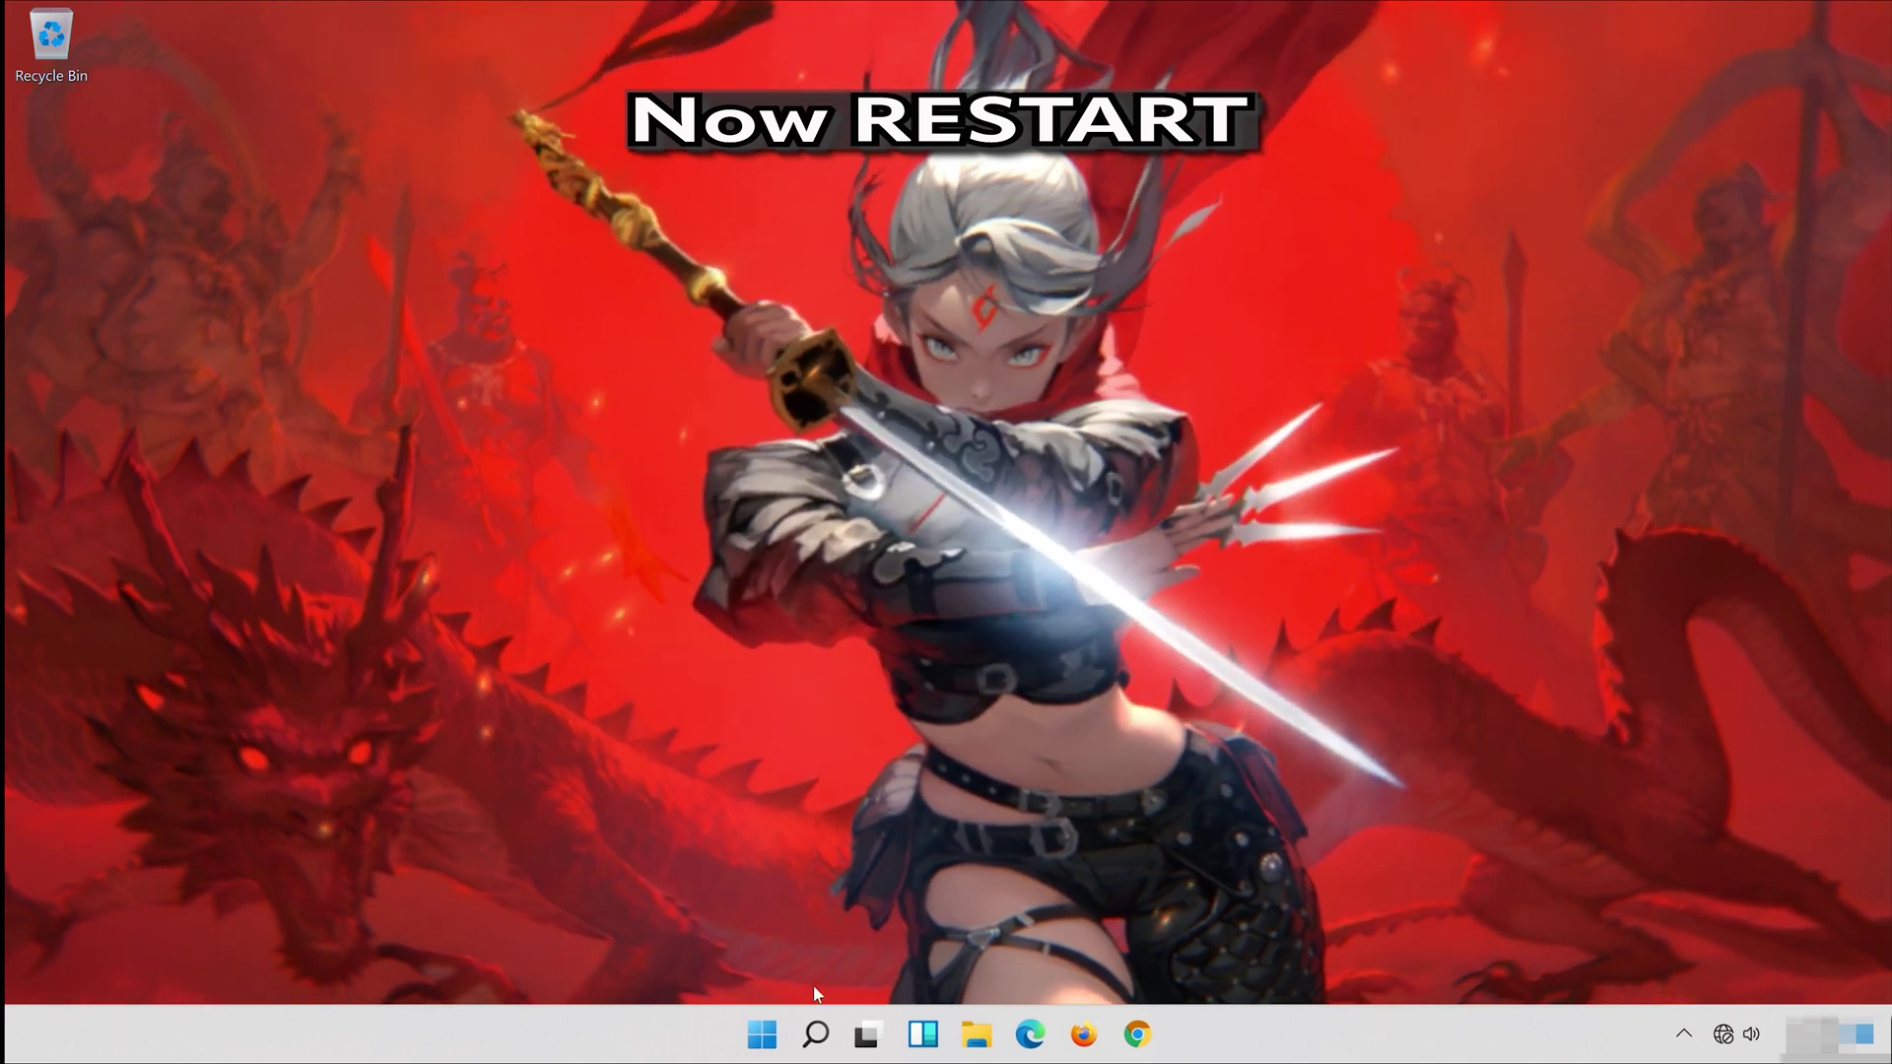
- Restart the computer
left_click(760, 1044)
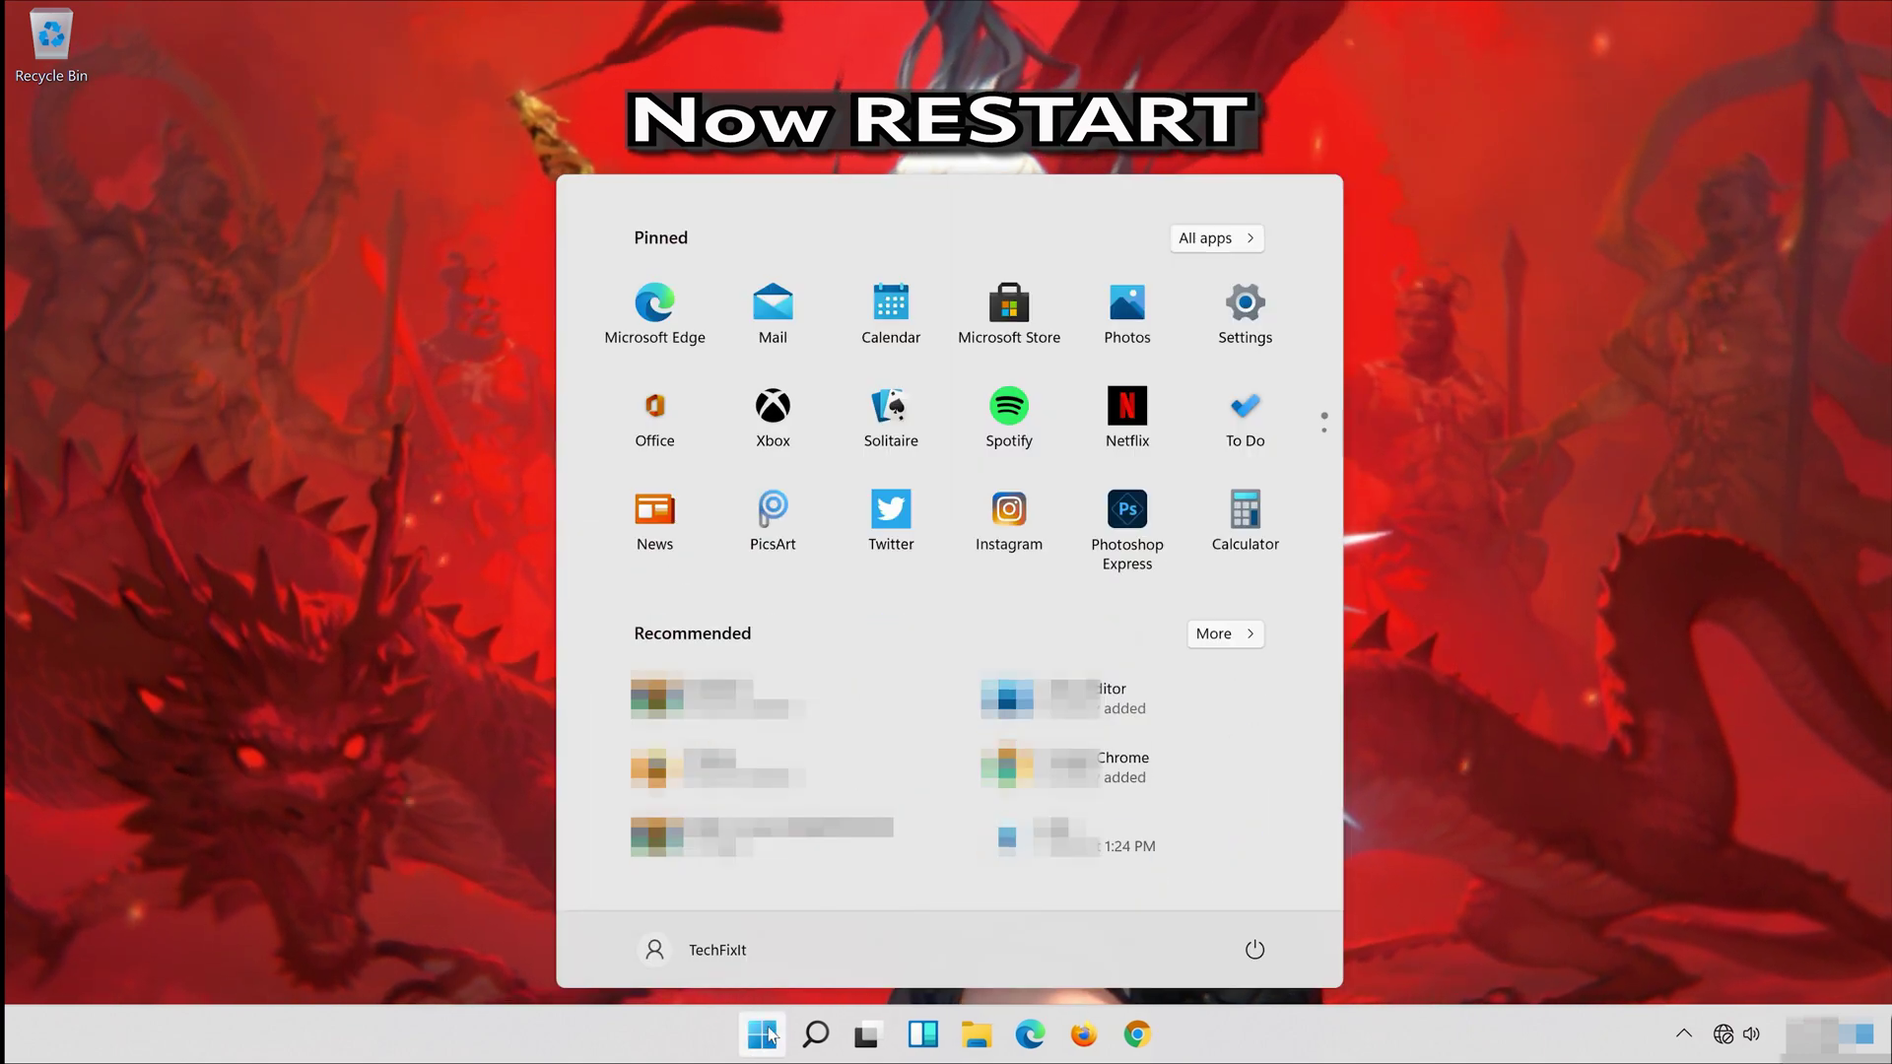
left_click(1255, 948)
left_click(1254, 895)
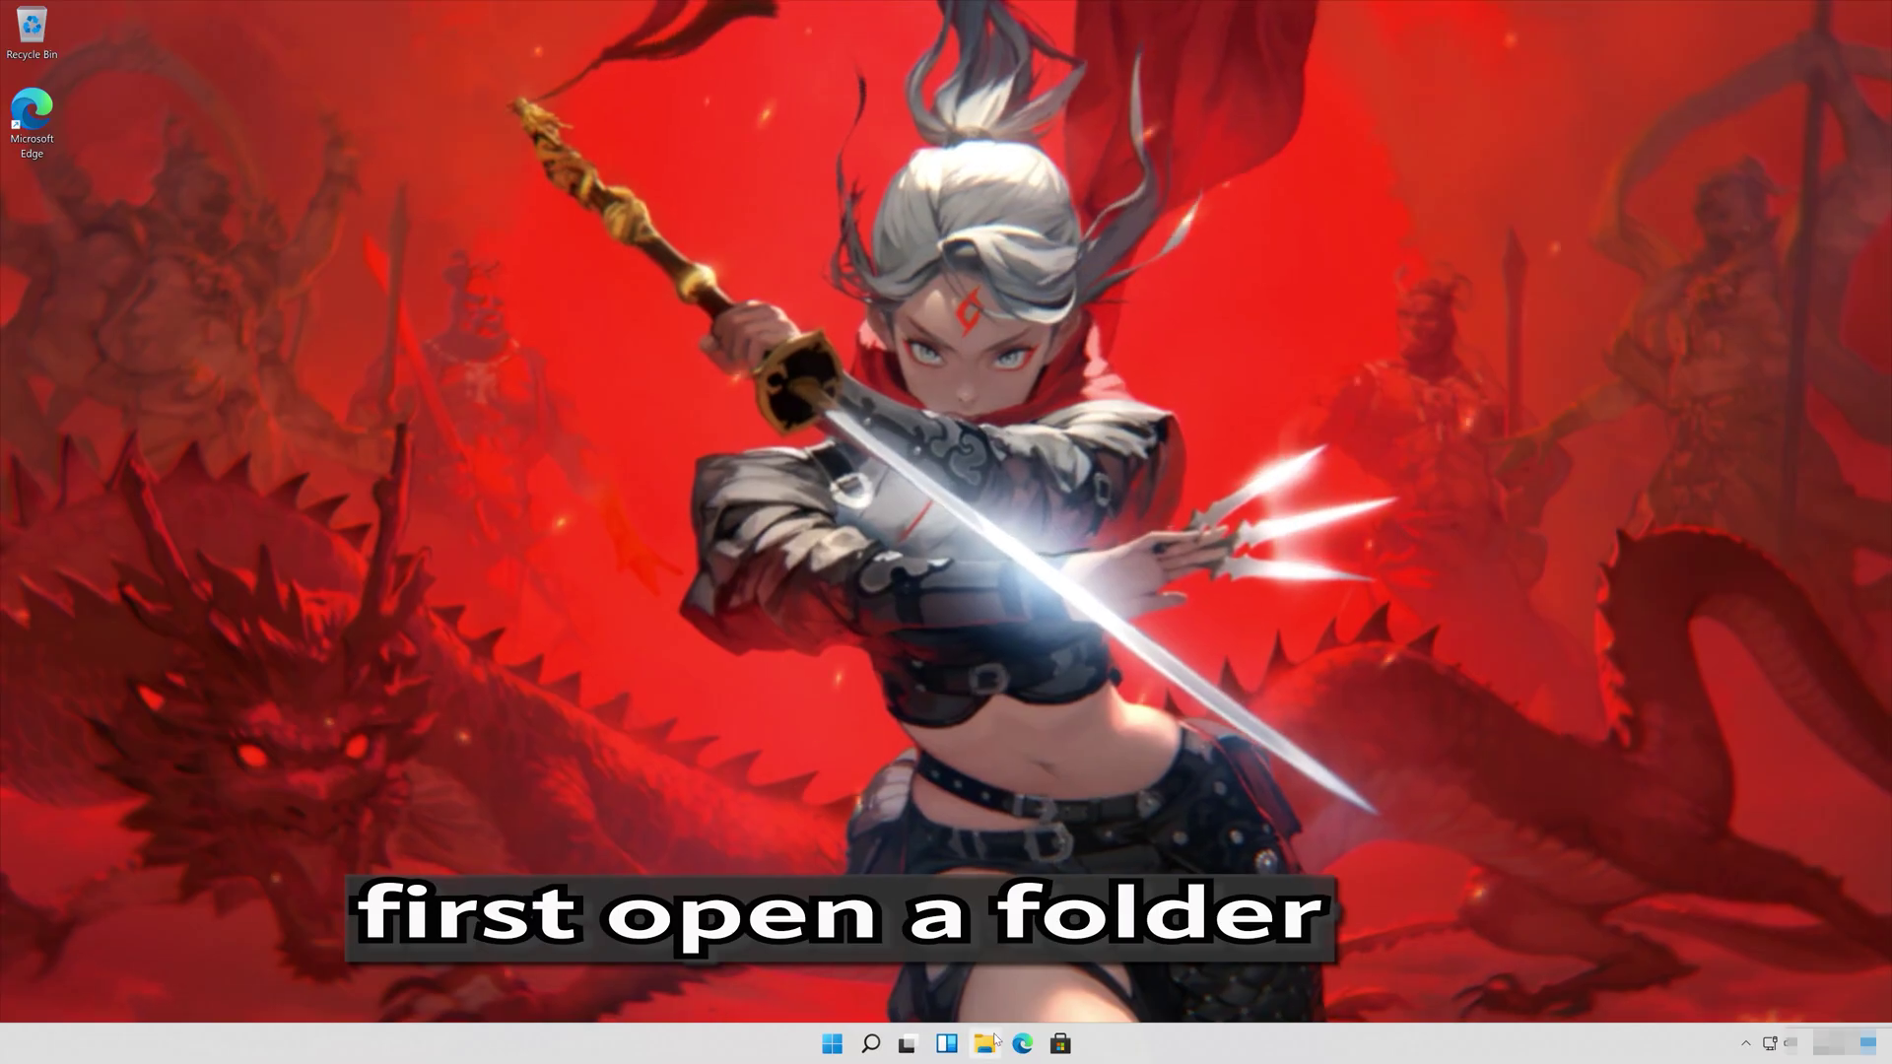
- Open This PC in File Explorer and bring up the properties of the Samsung USB (E:) drive
left_click(987, 1044)
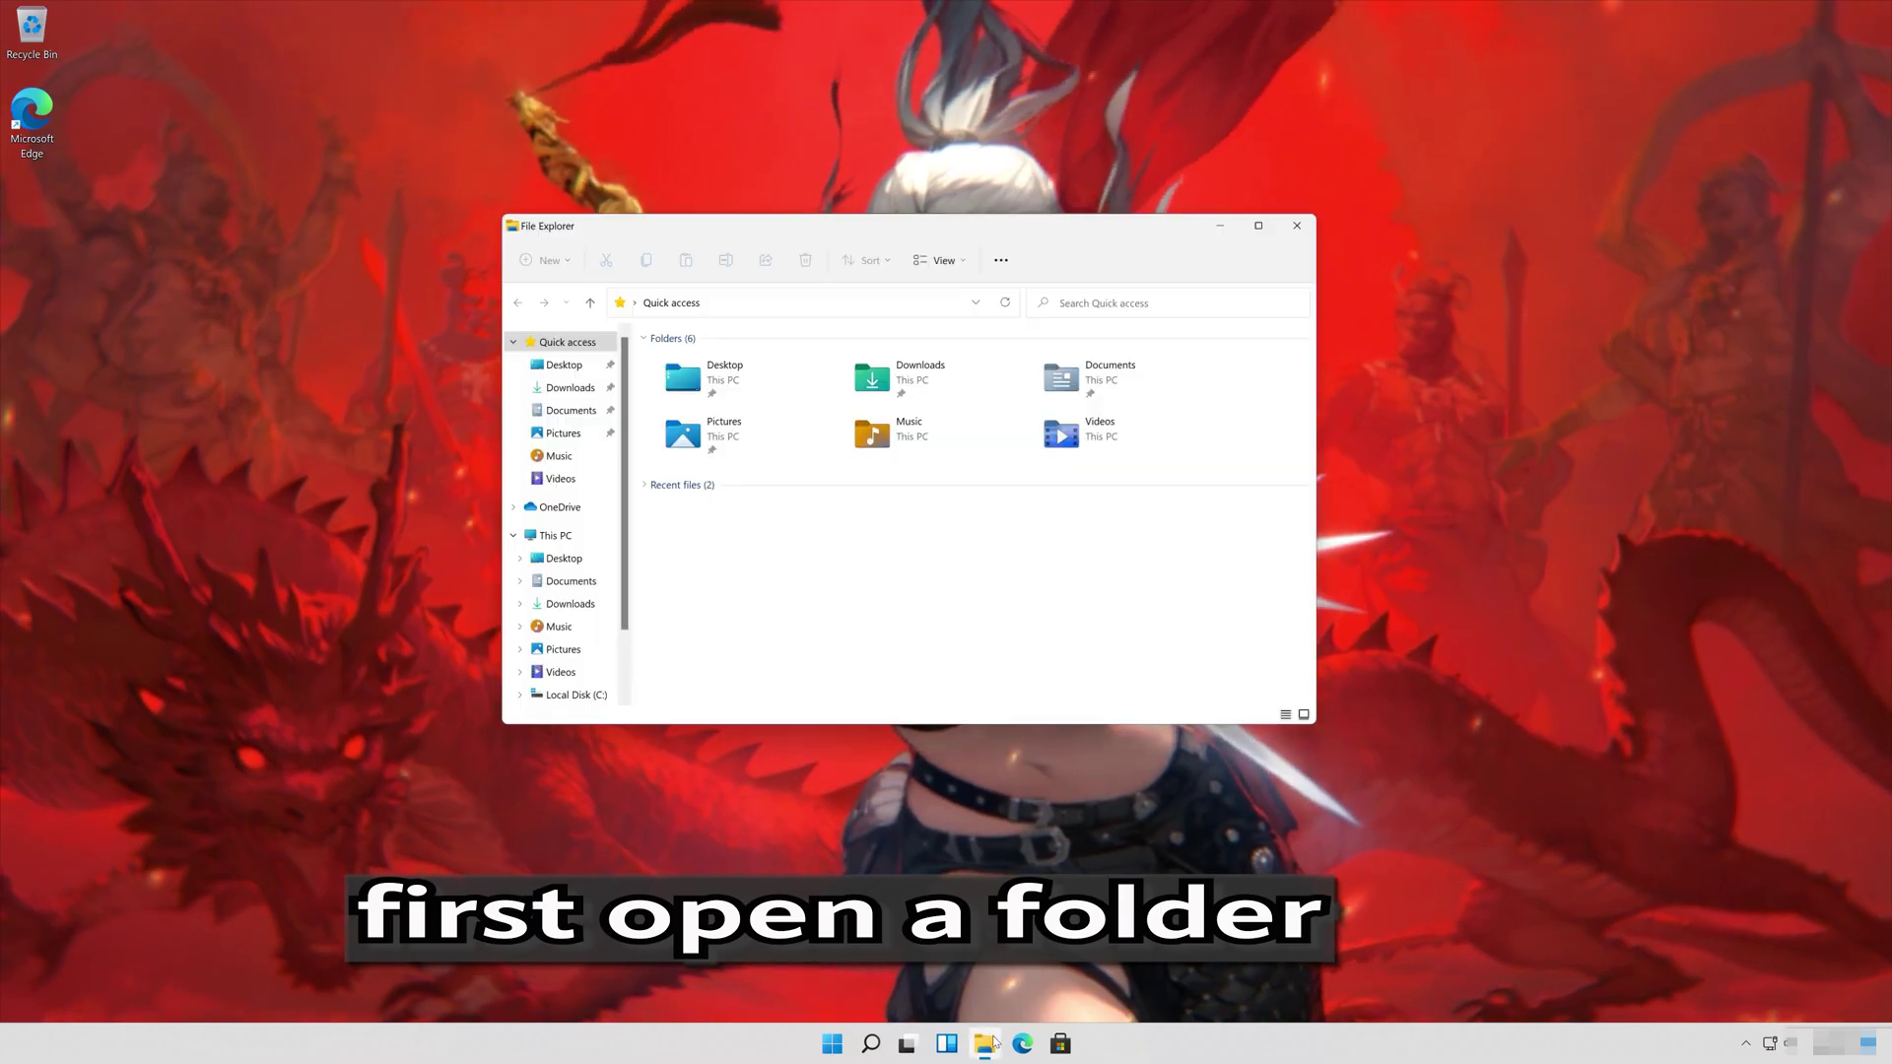
left_click(552, 541)
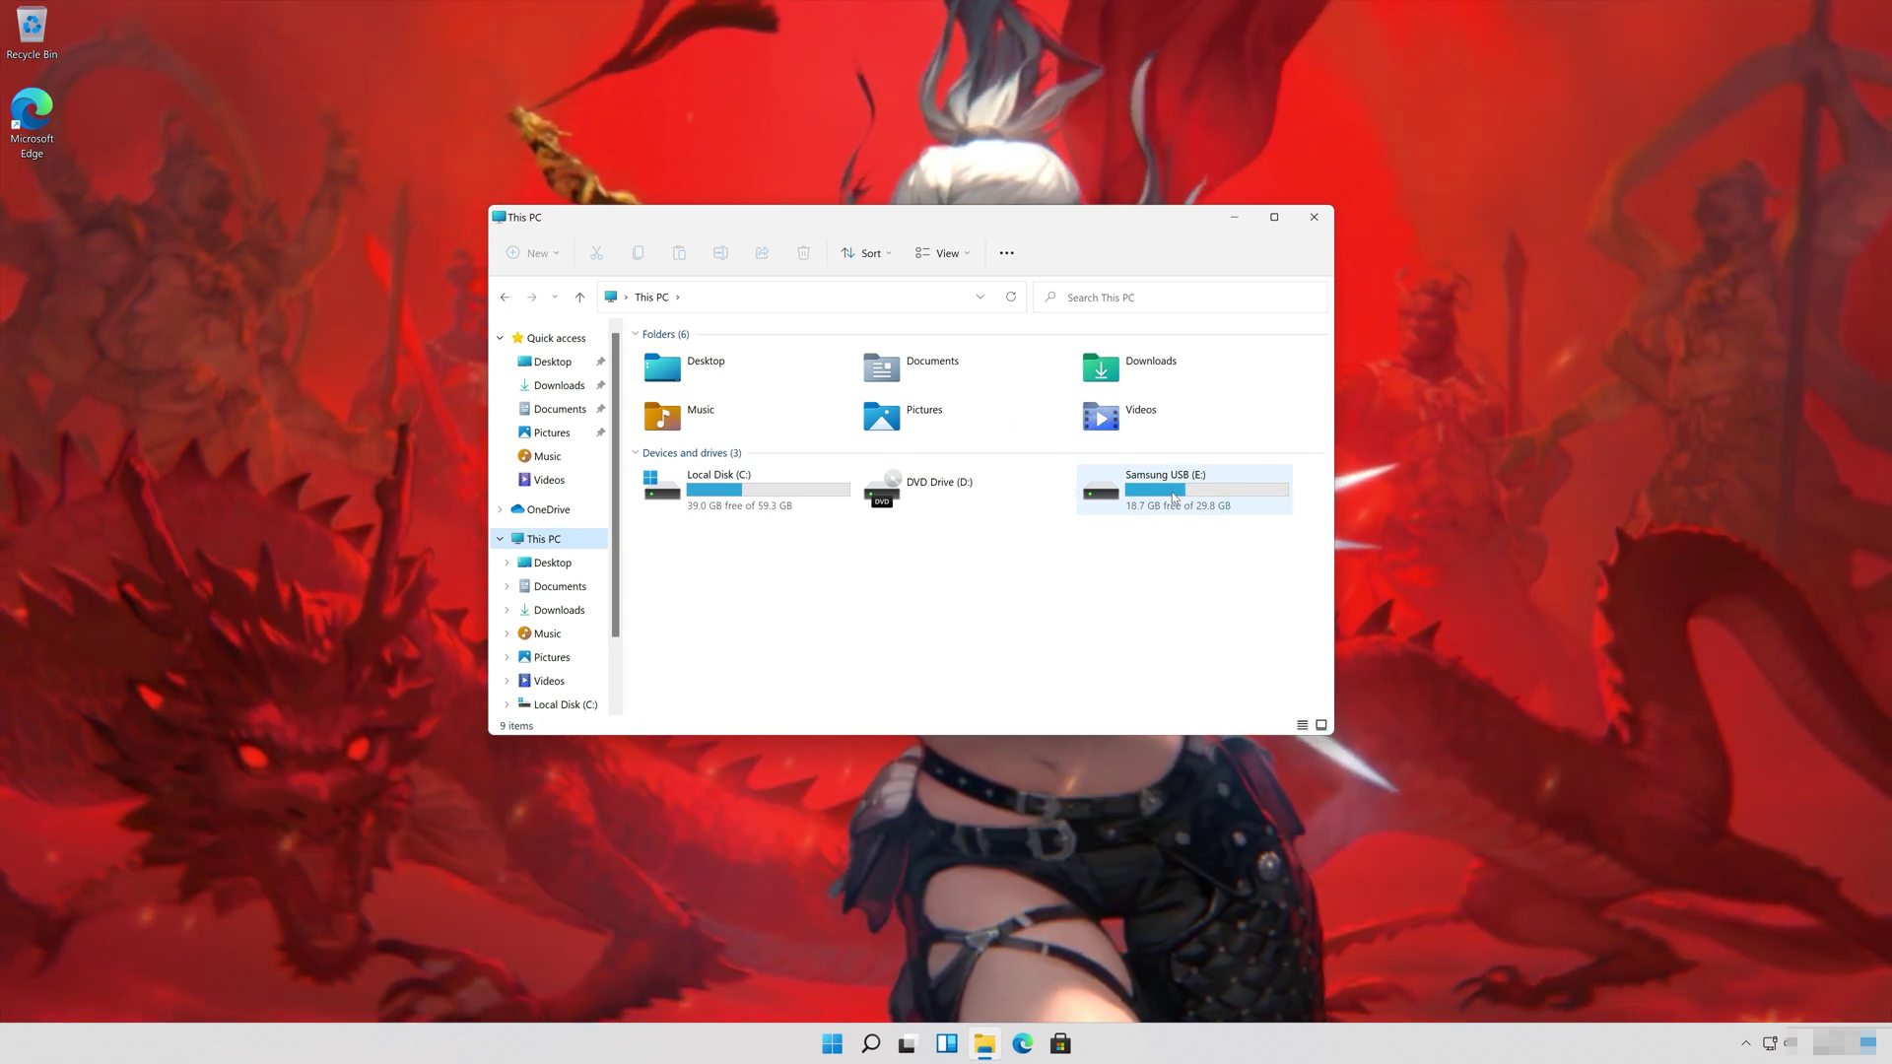
right_click(1173, 498)
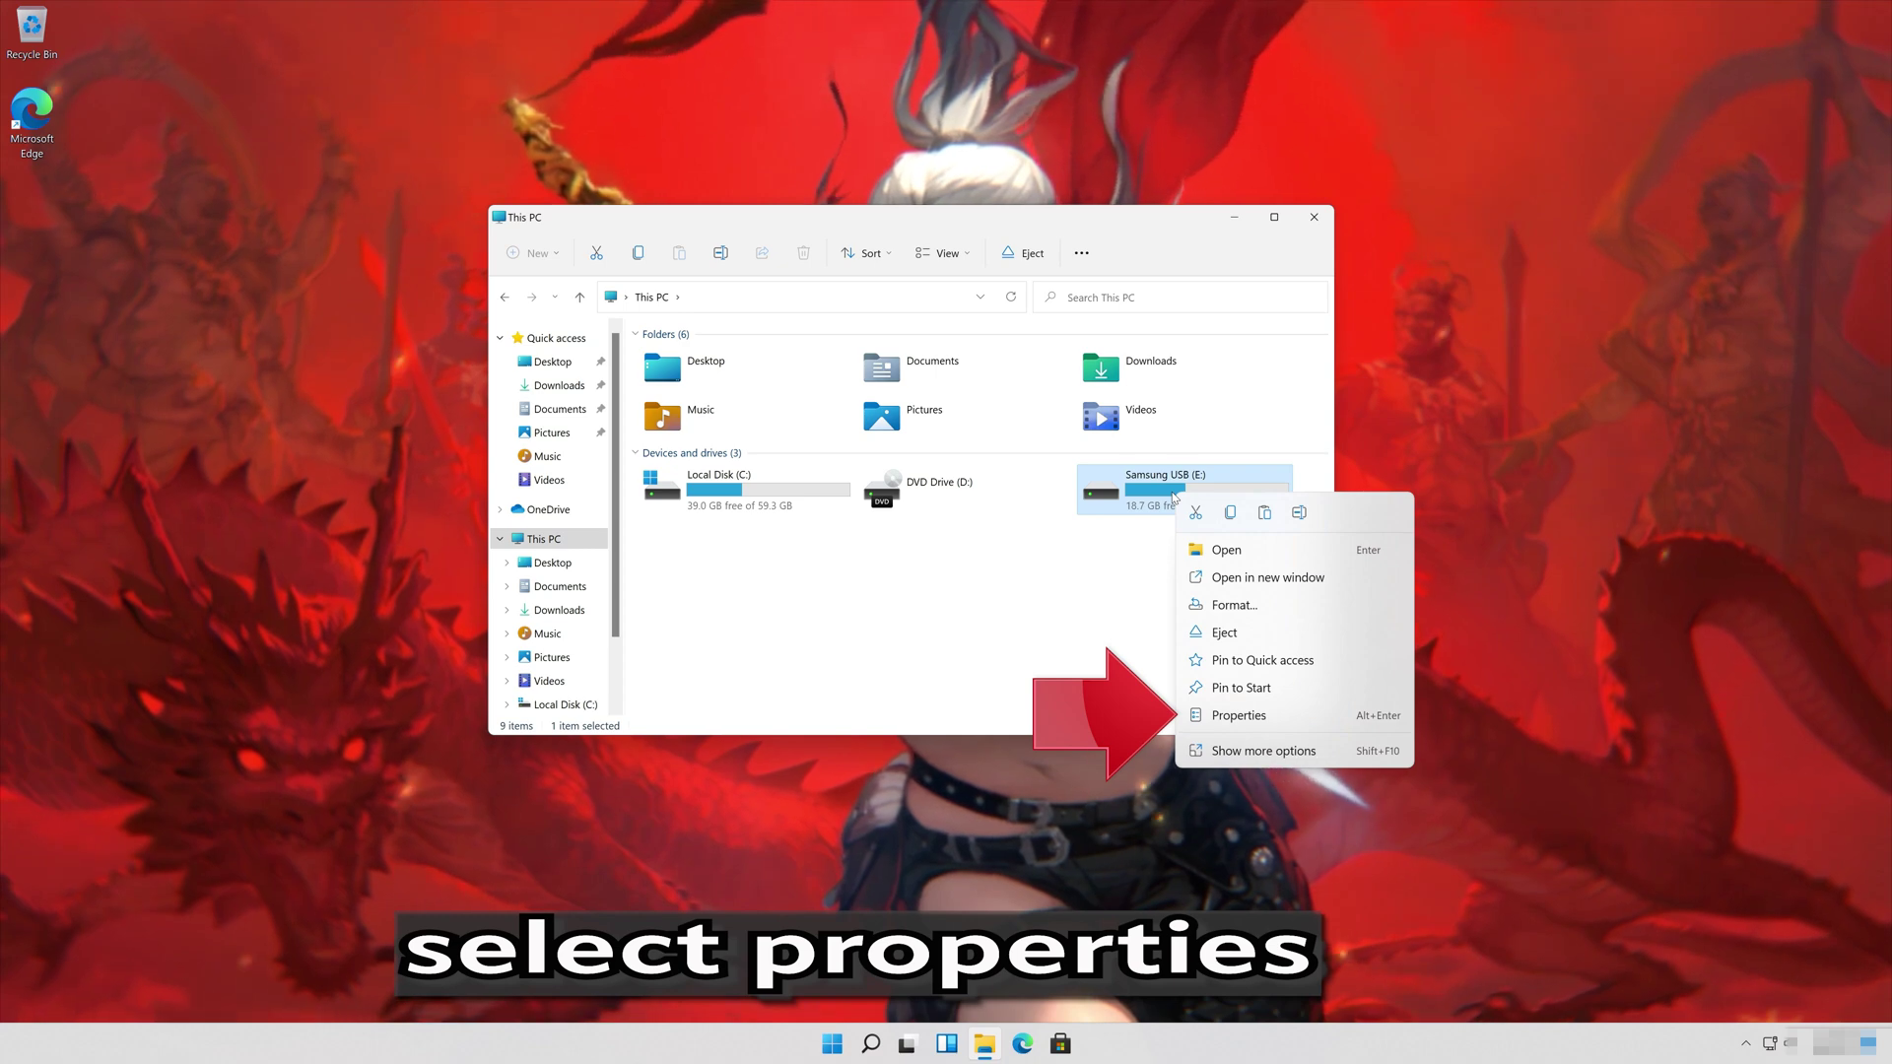
left_click(1280, 718)
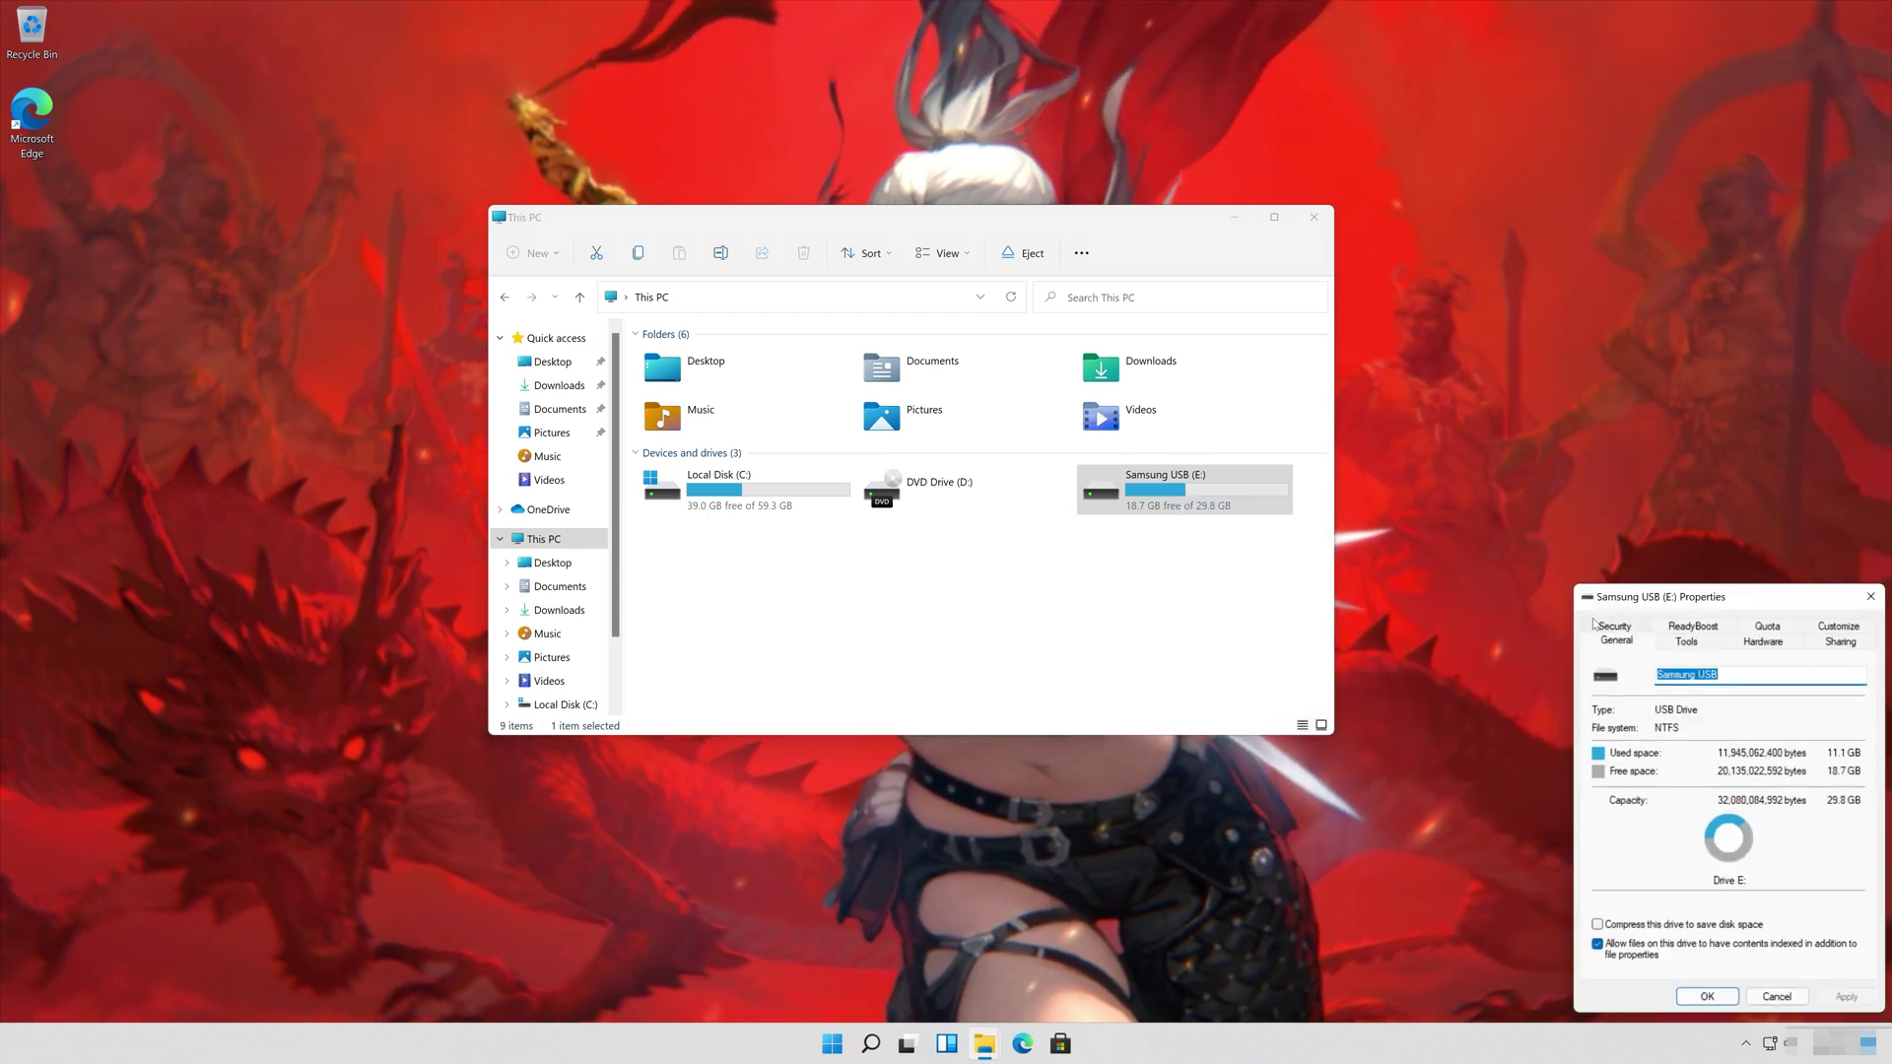
left_click_drag(1633, 597, 865, 274)
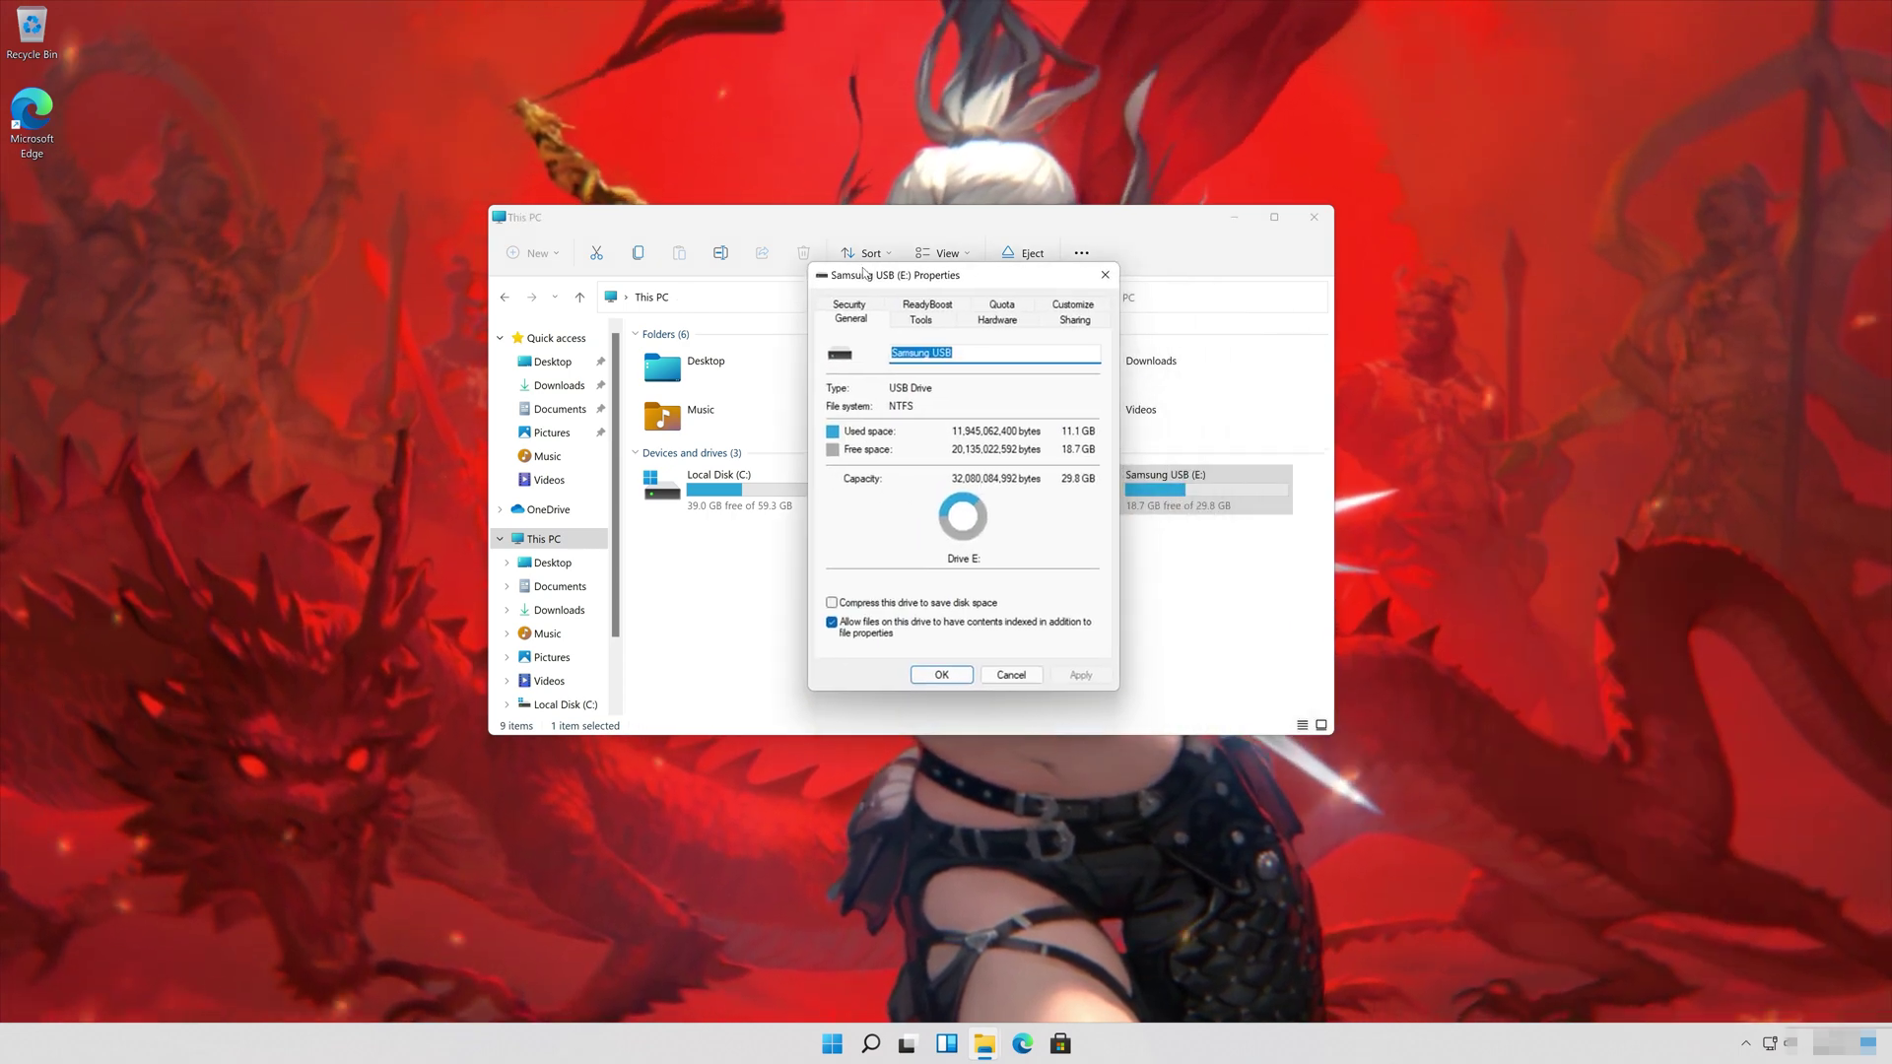
- Run error checking on the Samsung USB (E:) drive with Scan and repair drive, and close its properties
left_click(944, 321)
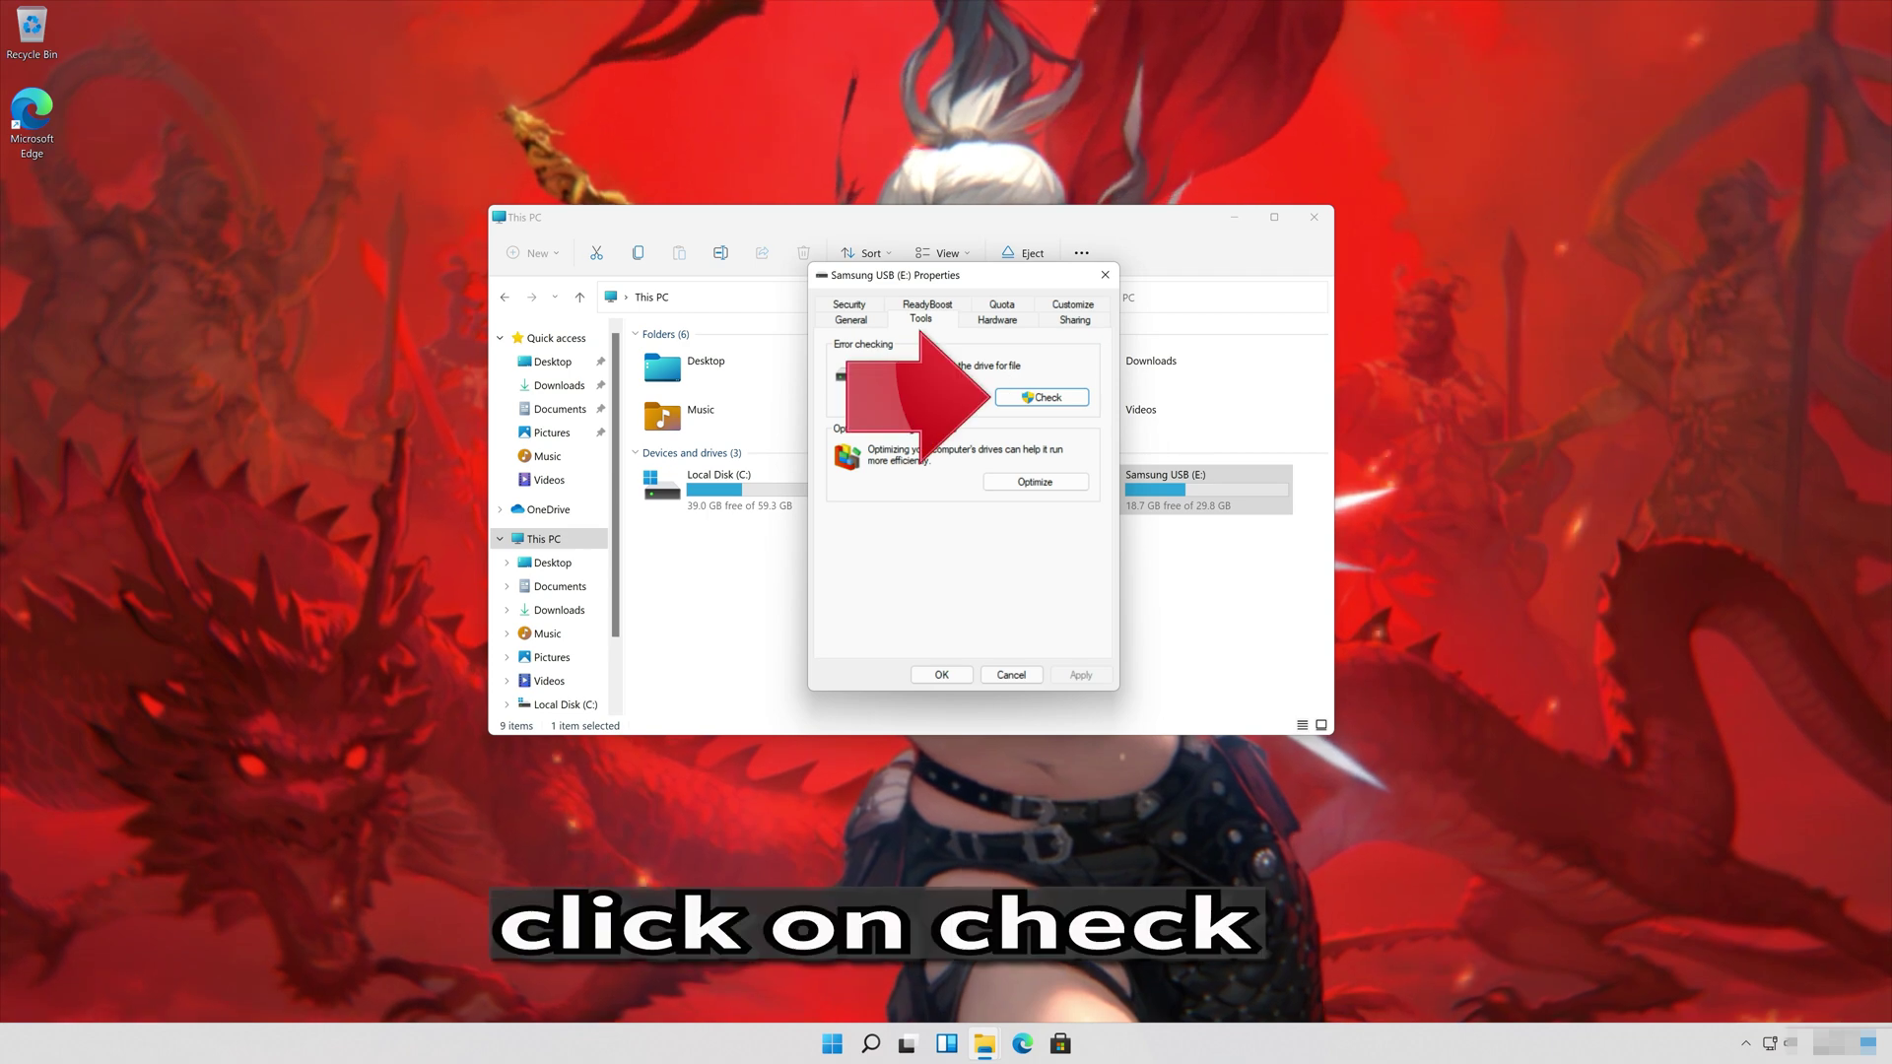
left_click(1045, 400)
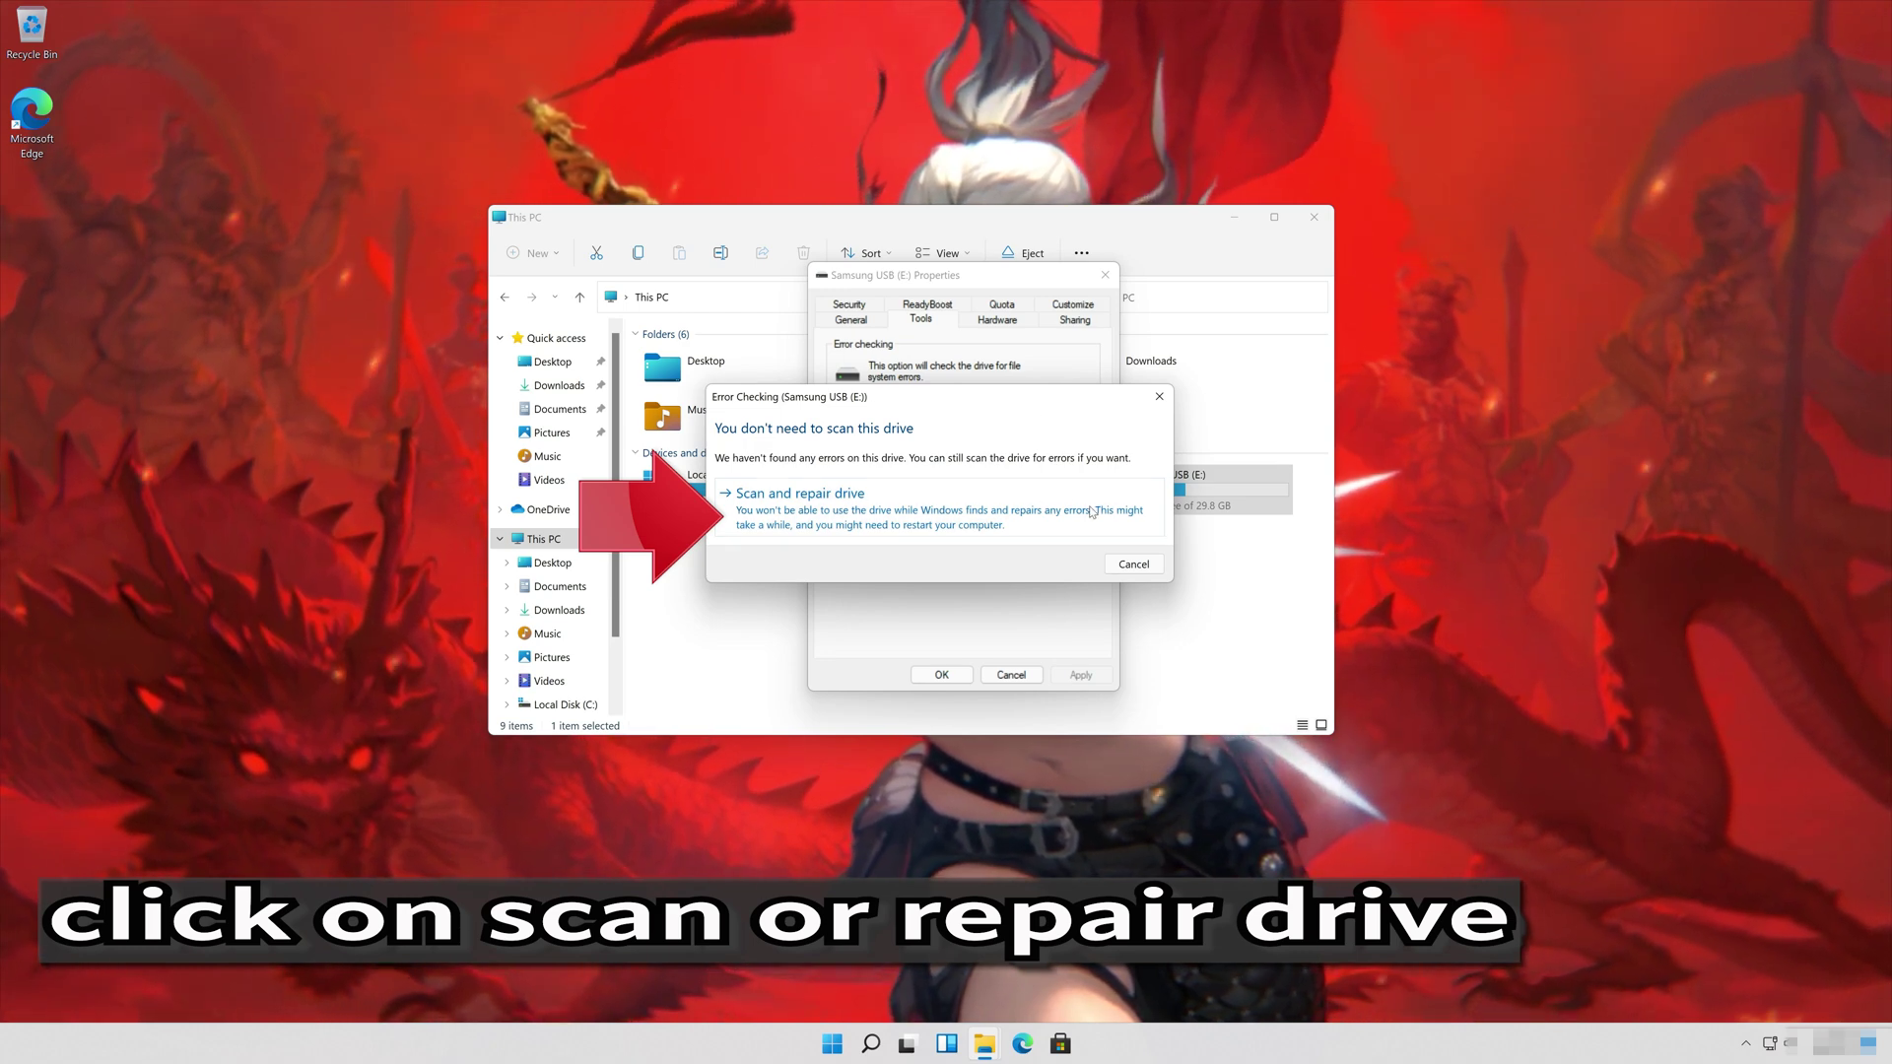
left_click(961, 498)
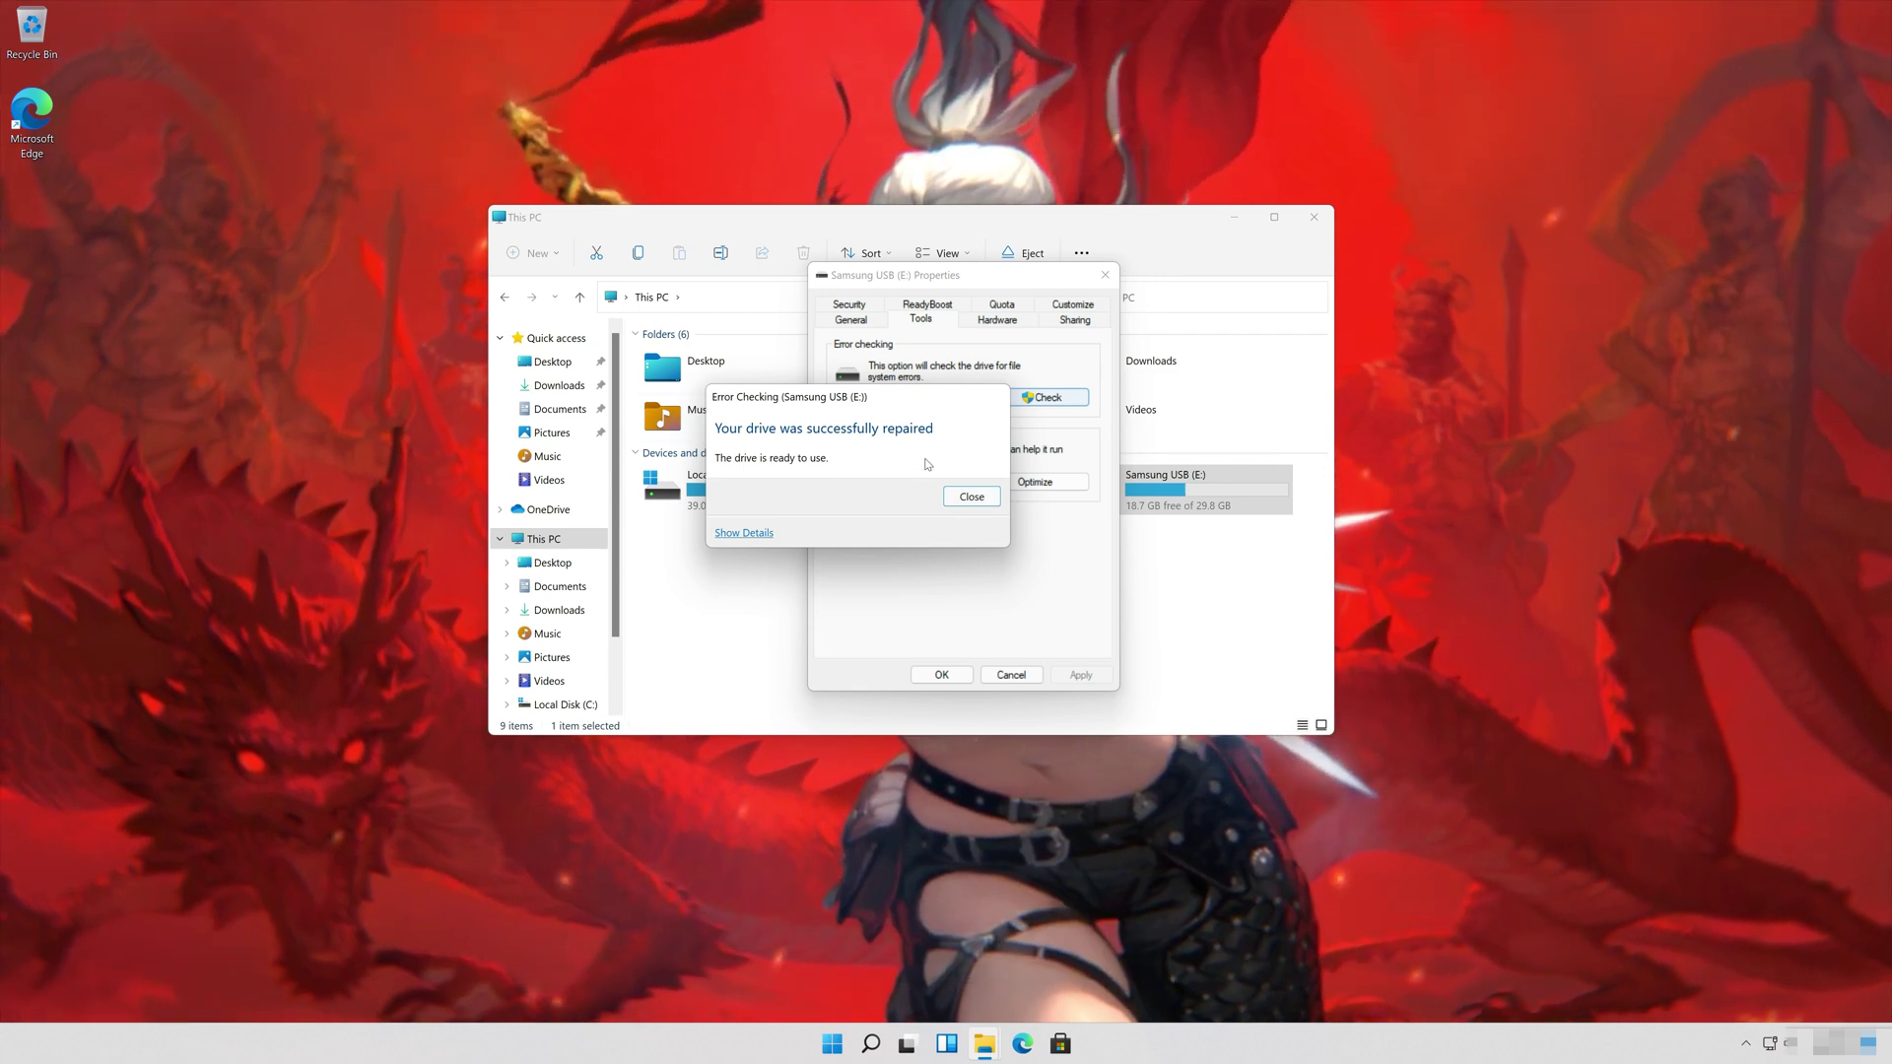
left_click(971, 495)
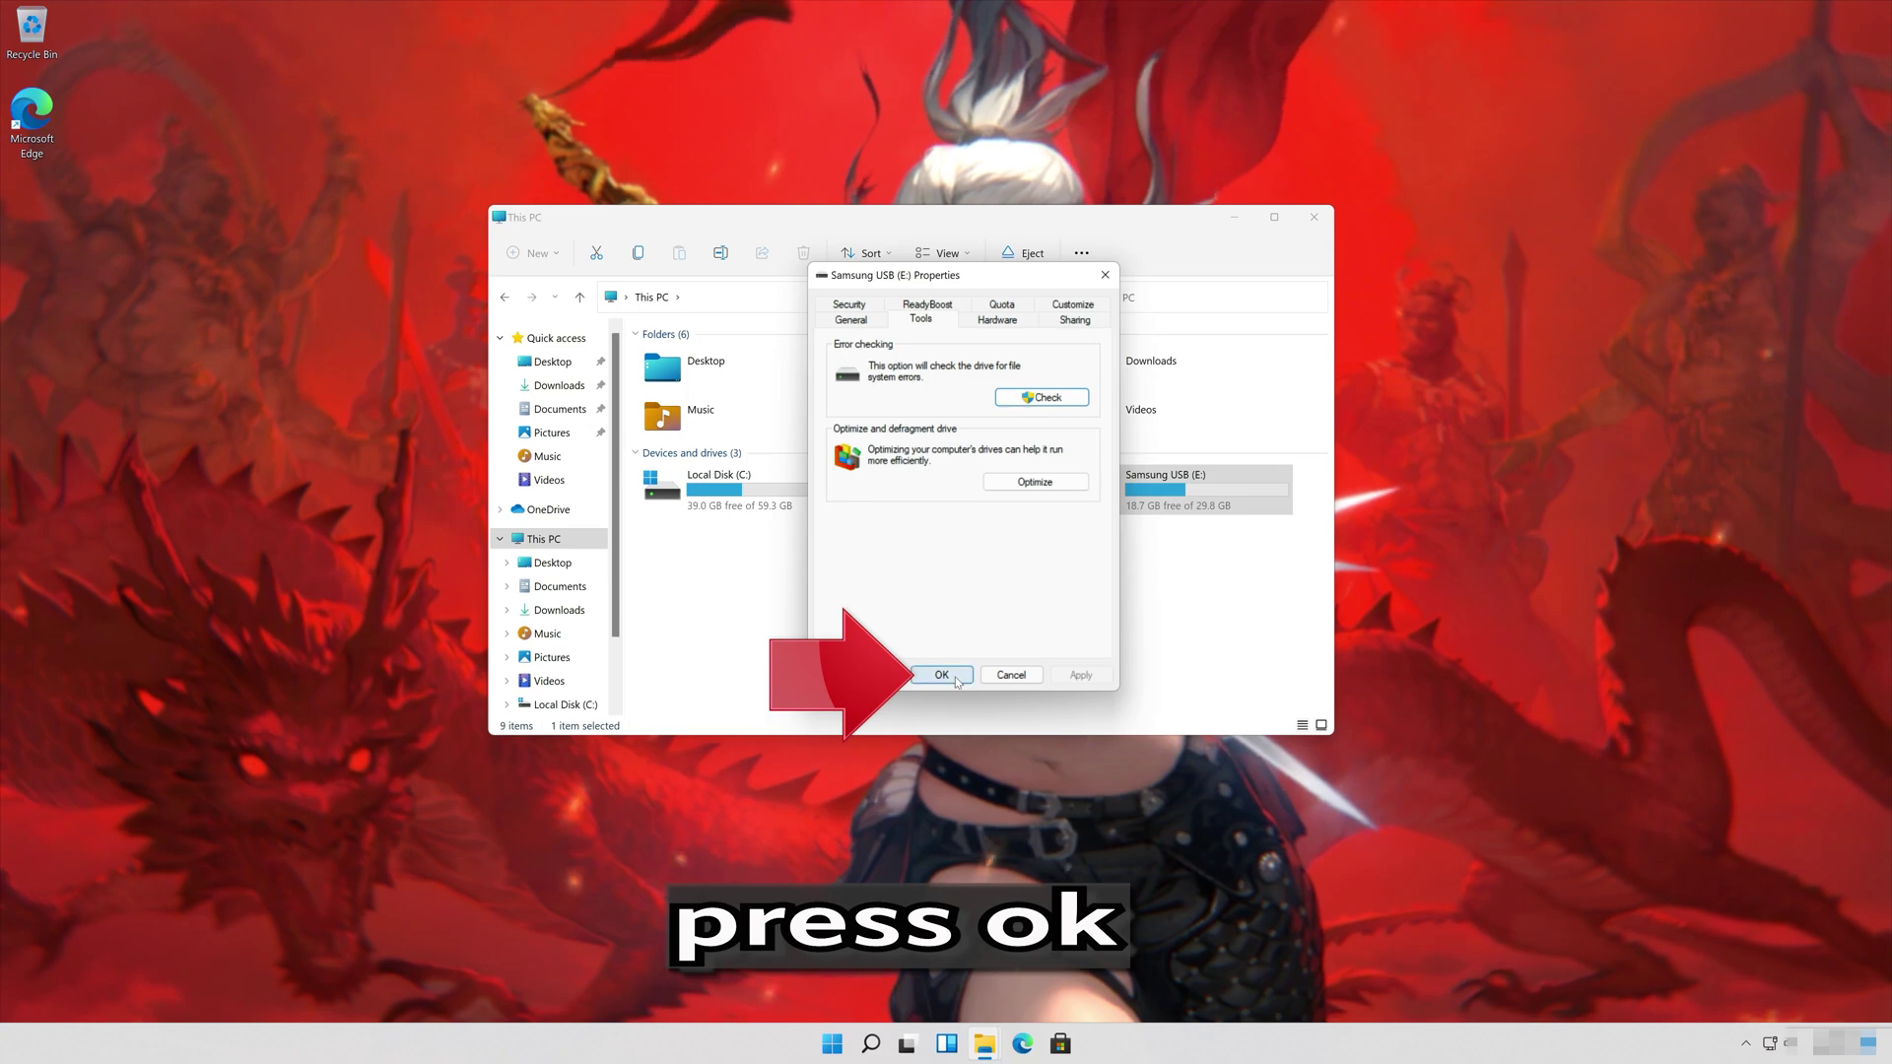
left_click(954, 680)
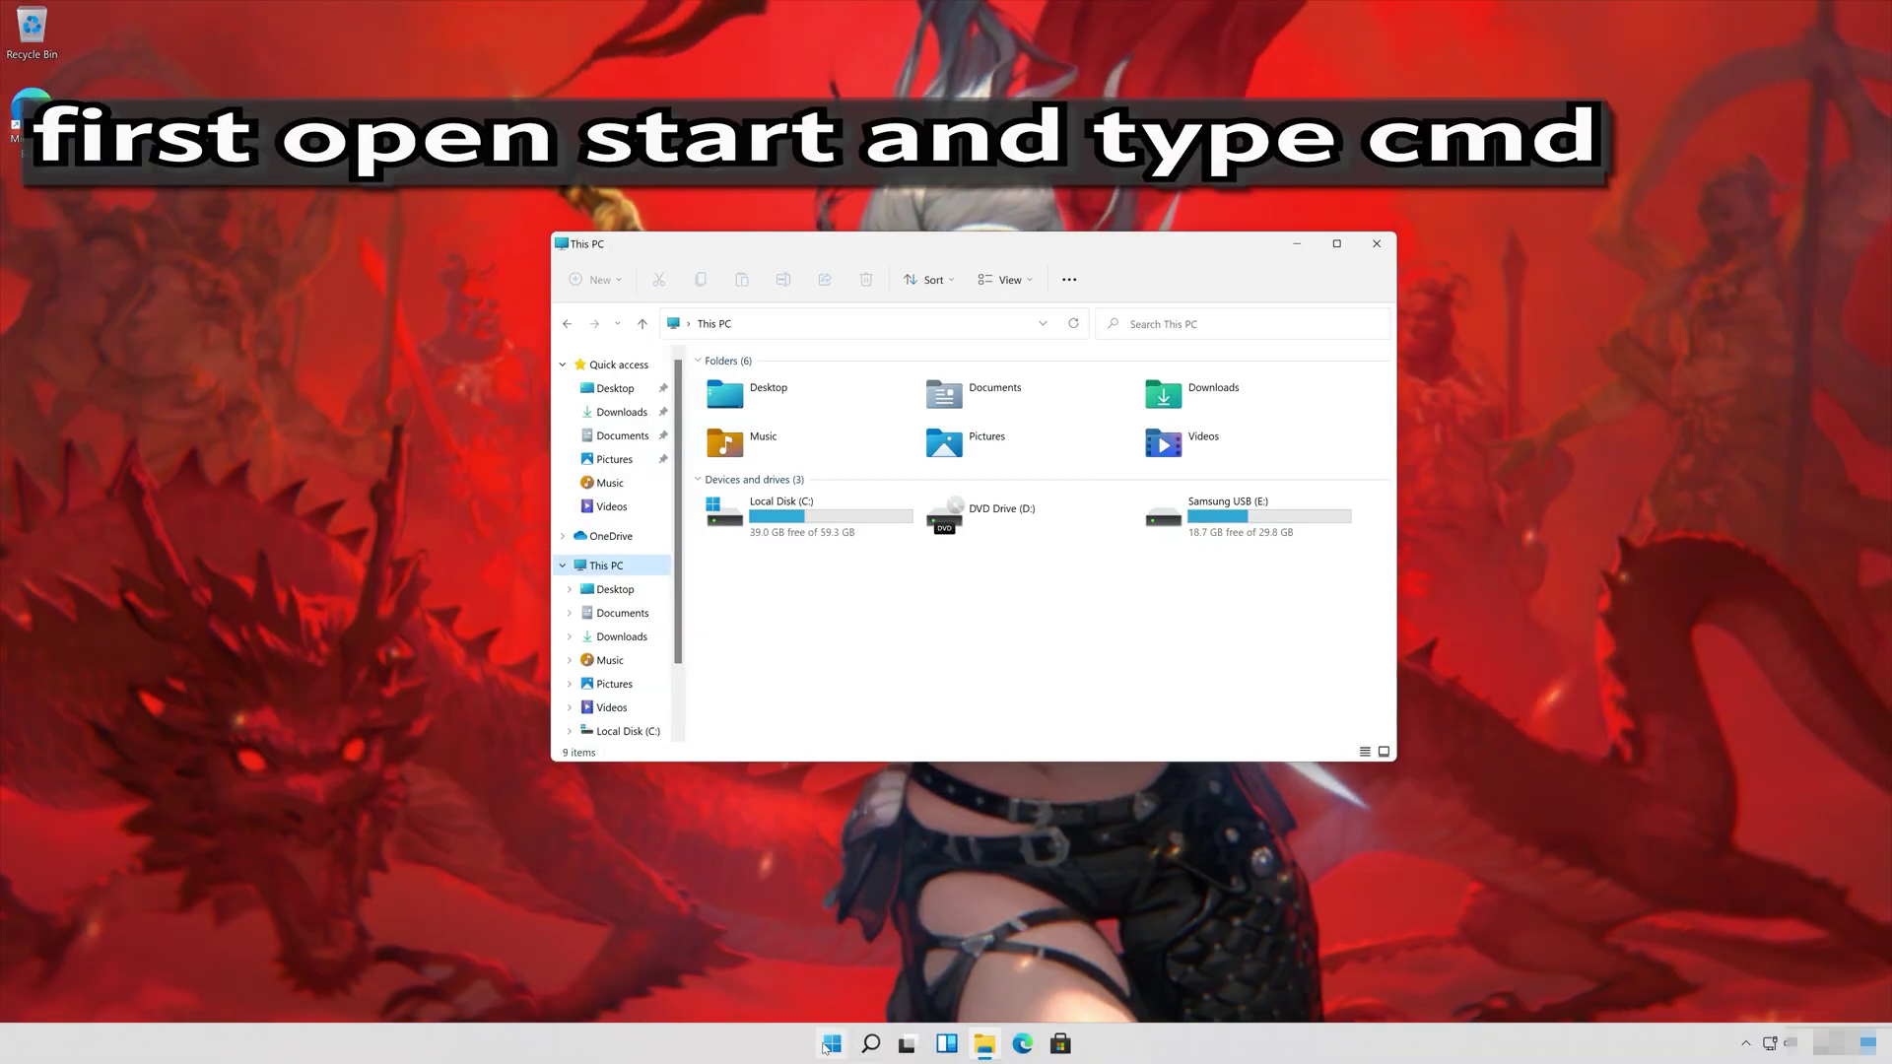
- Find Command Prompt by searching for cmd and run it as administrator, allowing it to make changes to the device
left_click(828, 1047)
type("cmd")
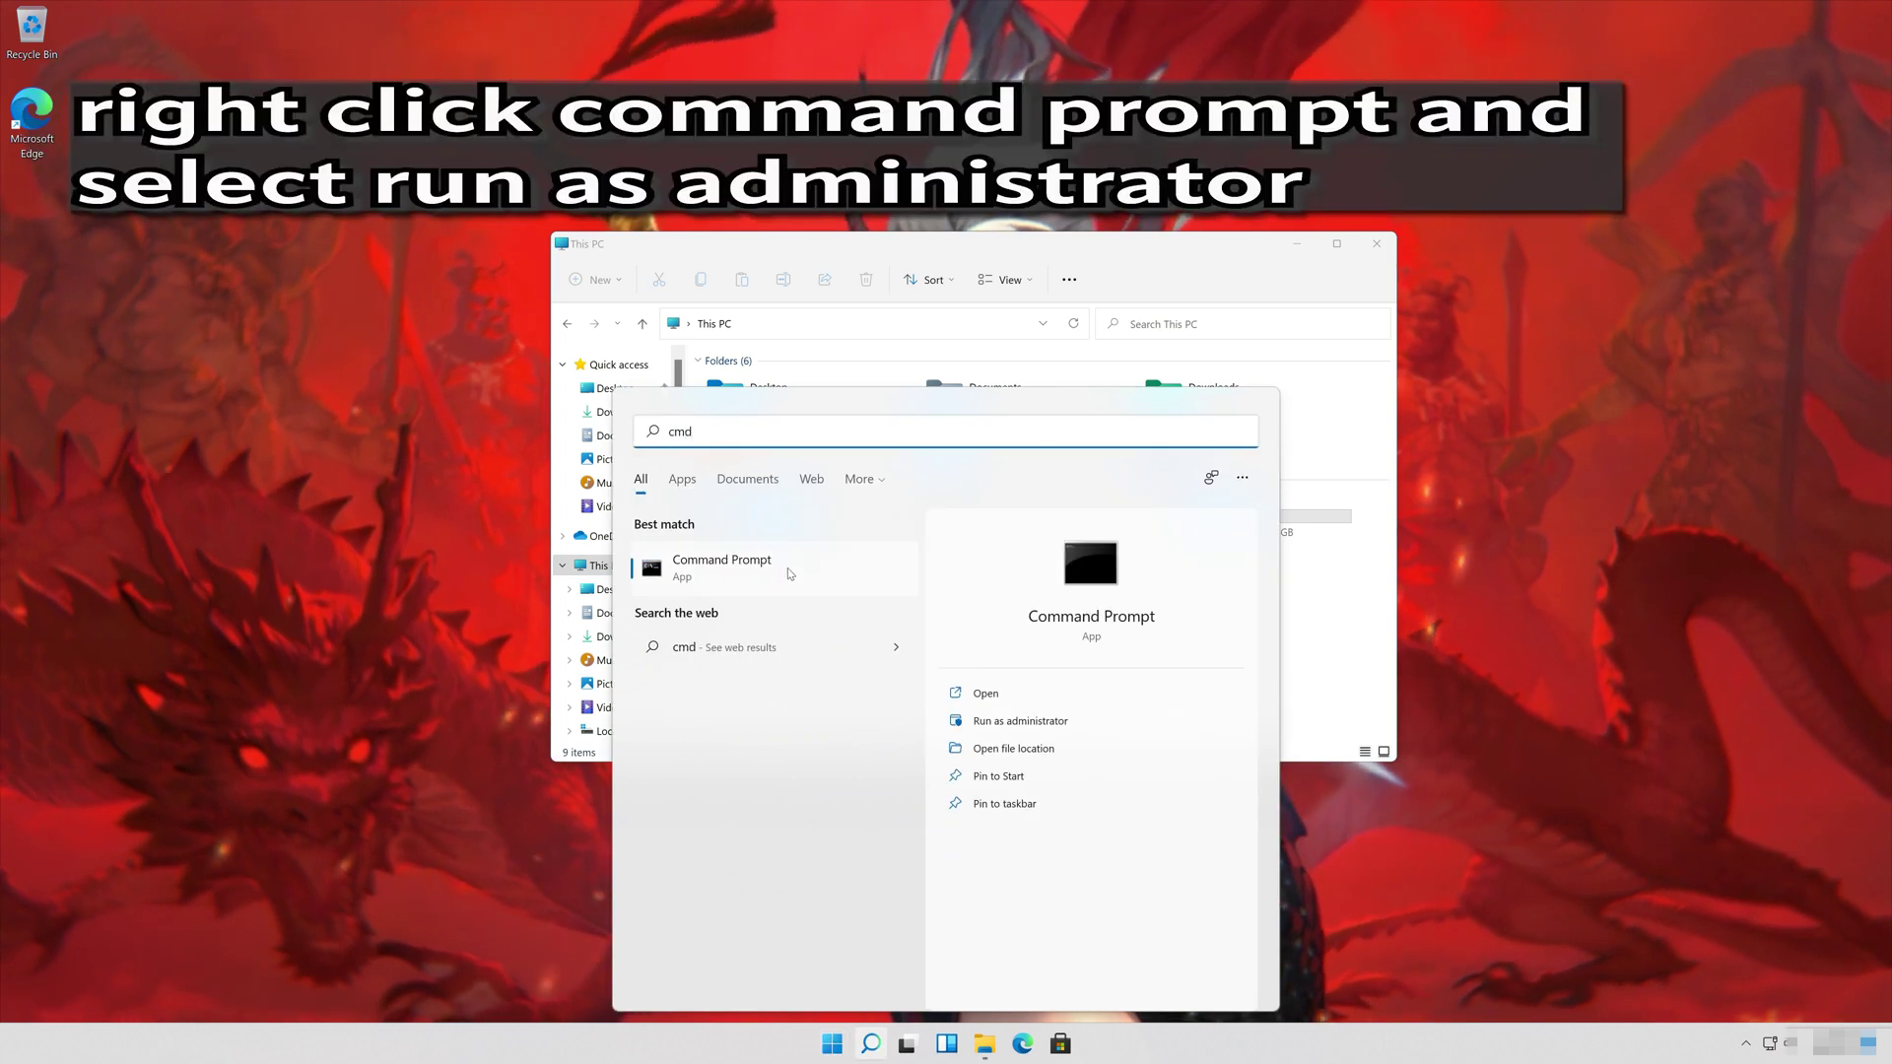
right_click(750, 579)
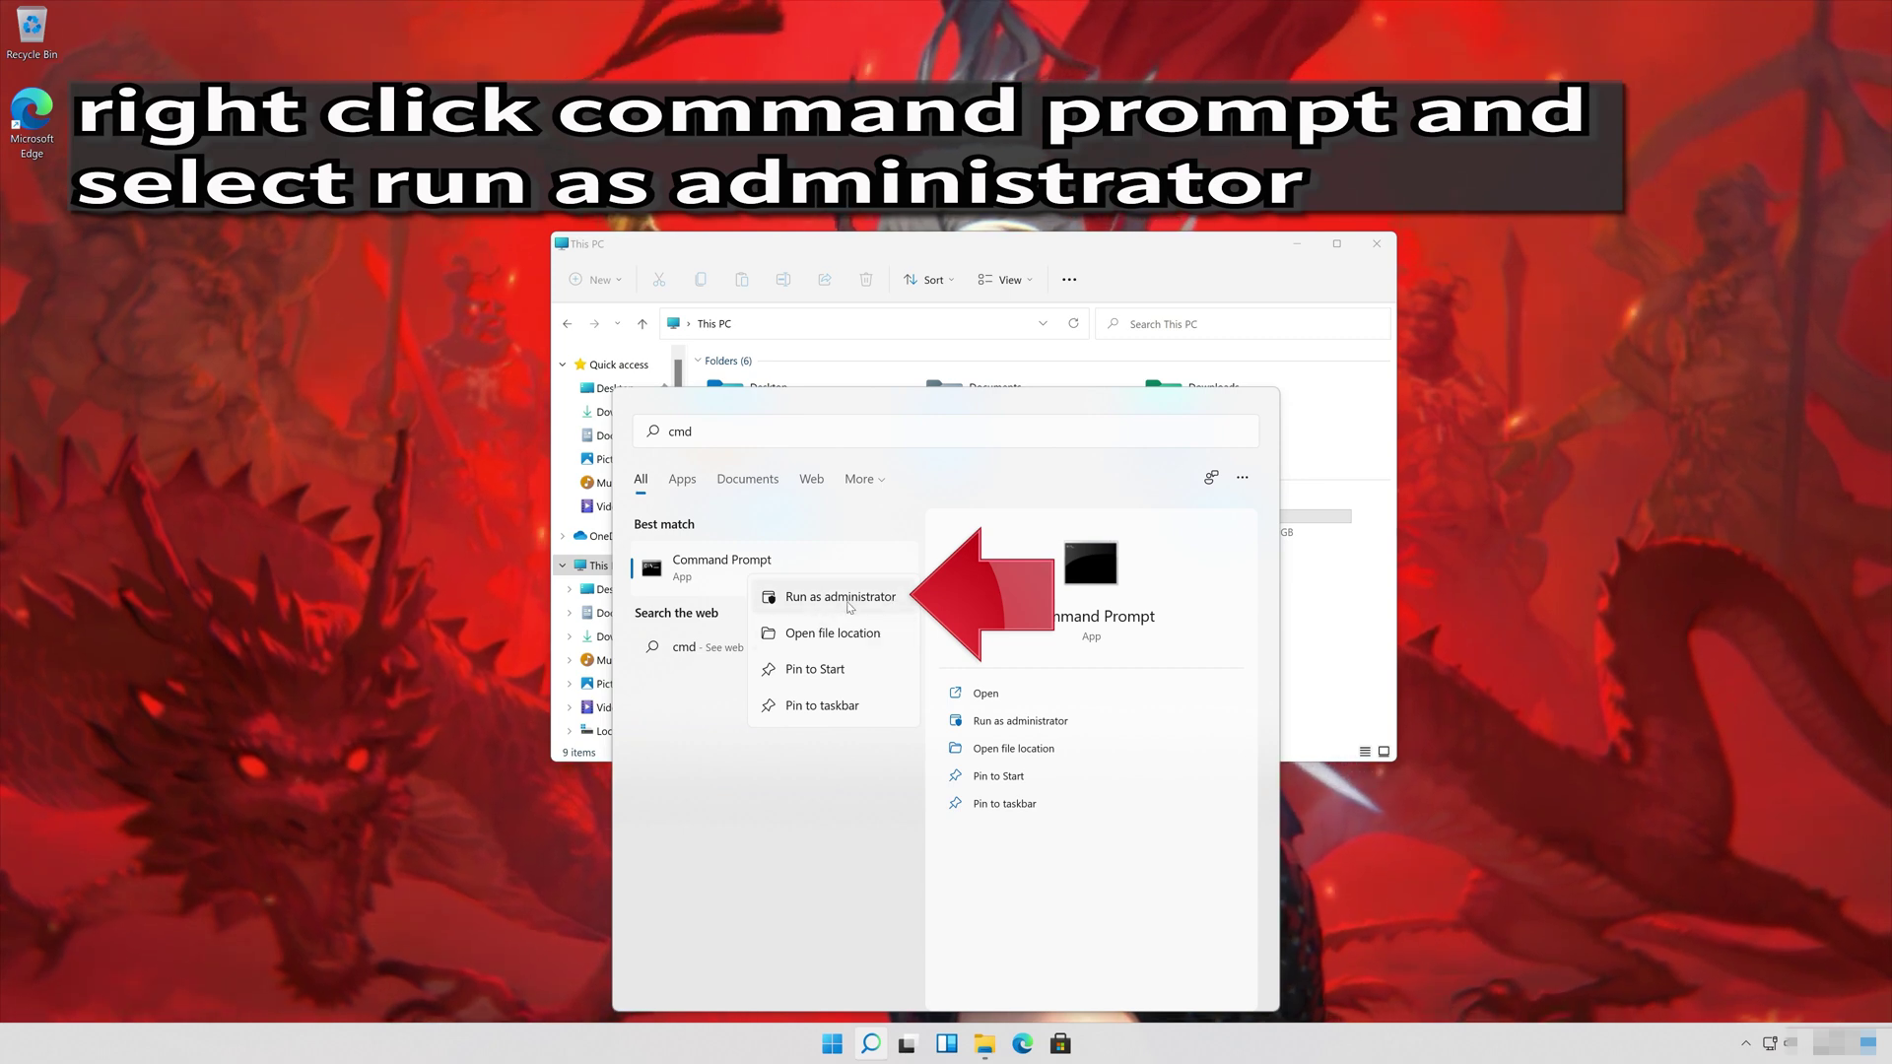
left_click(887, 595)
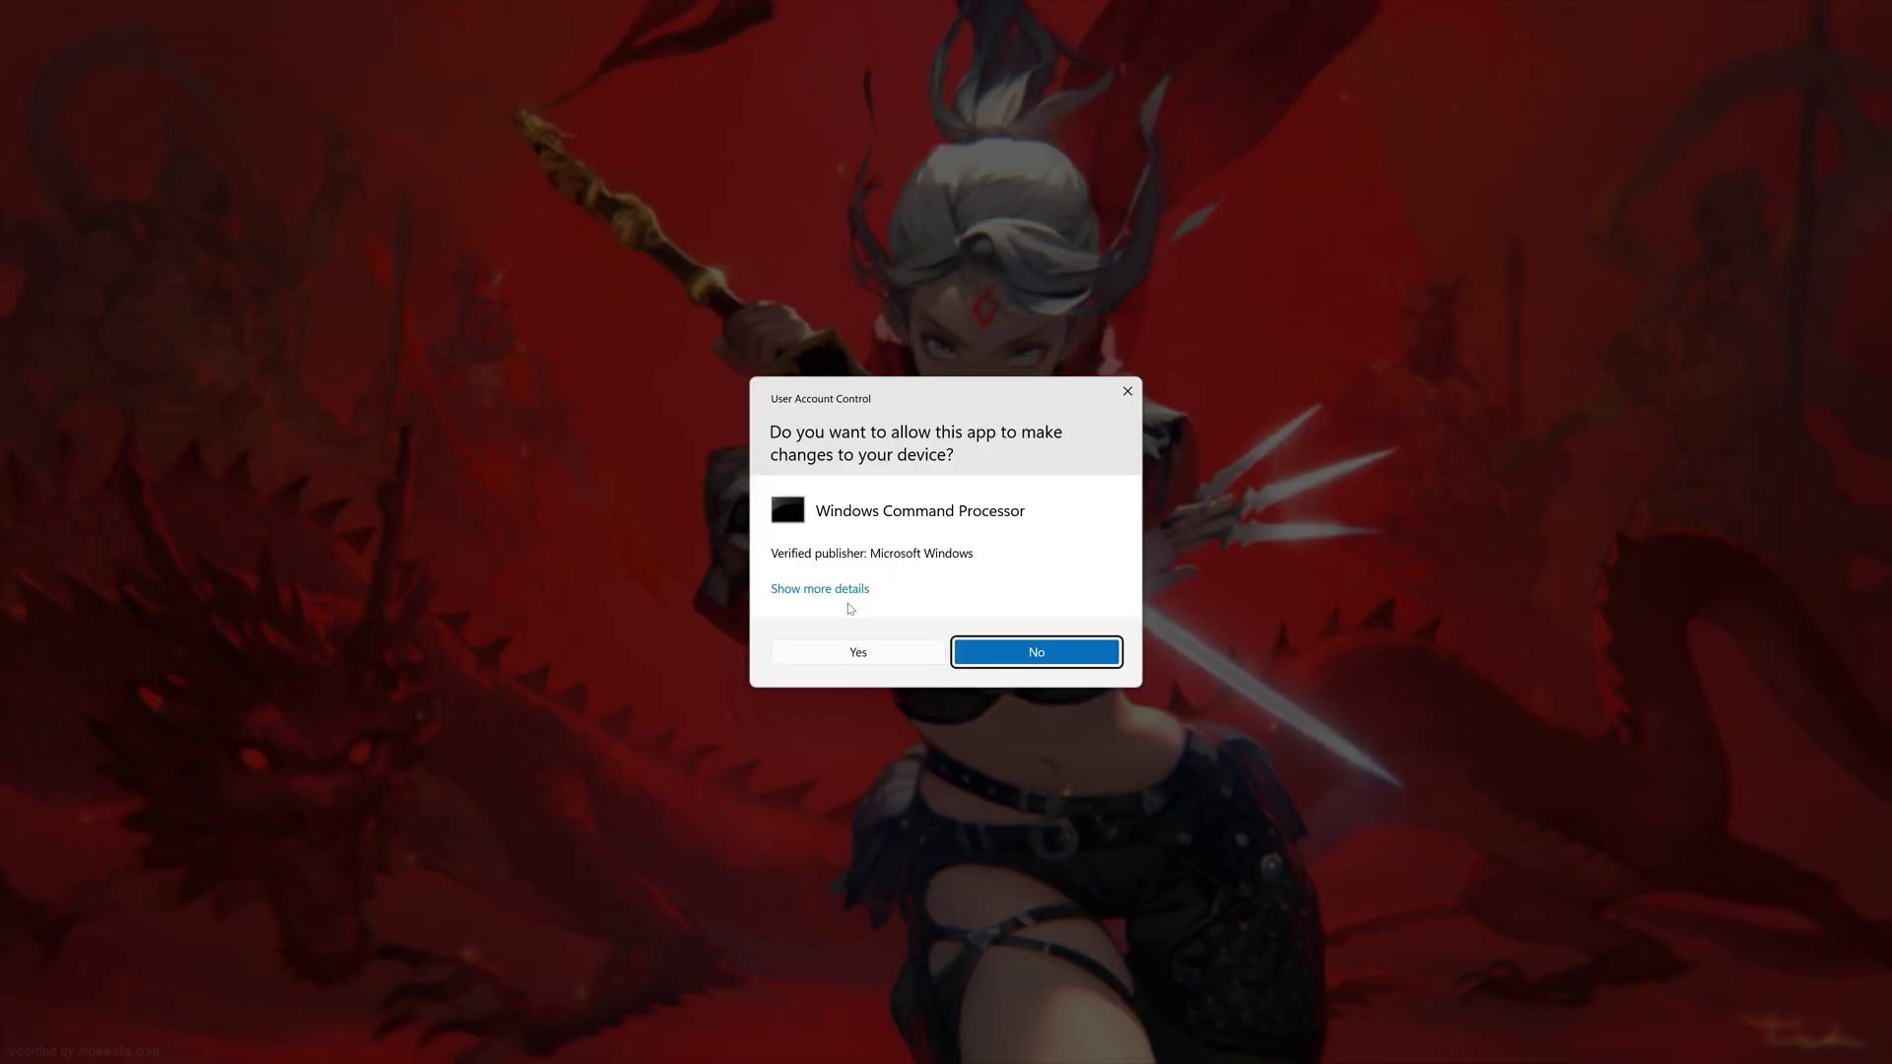
left_click(863, 656)
left_click_drag(515, 87, 763, 335)
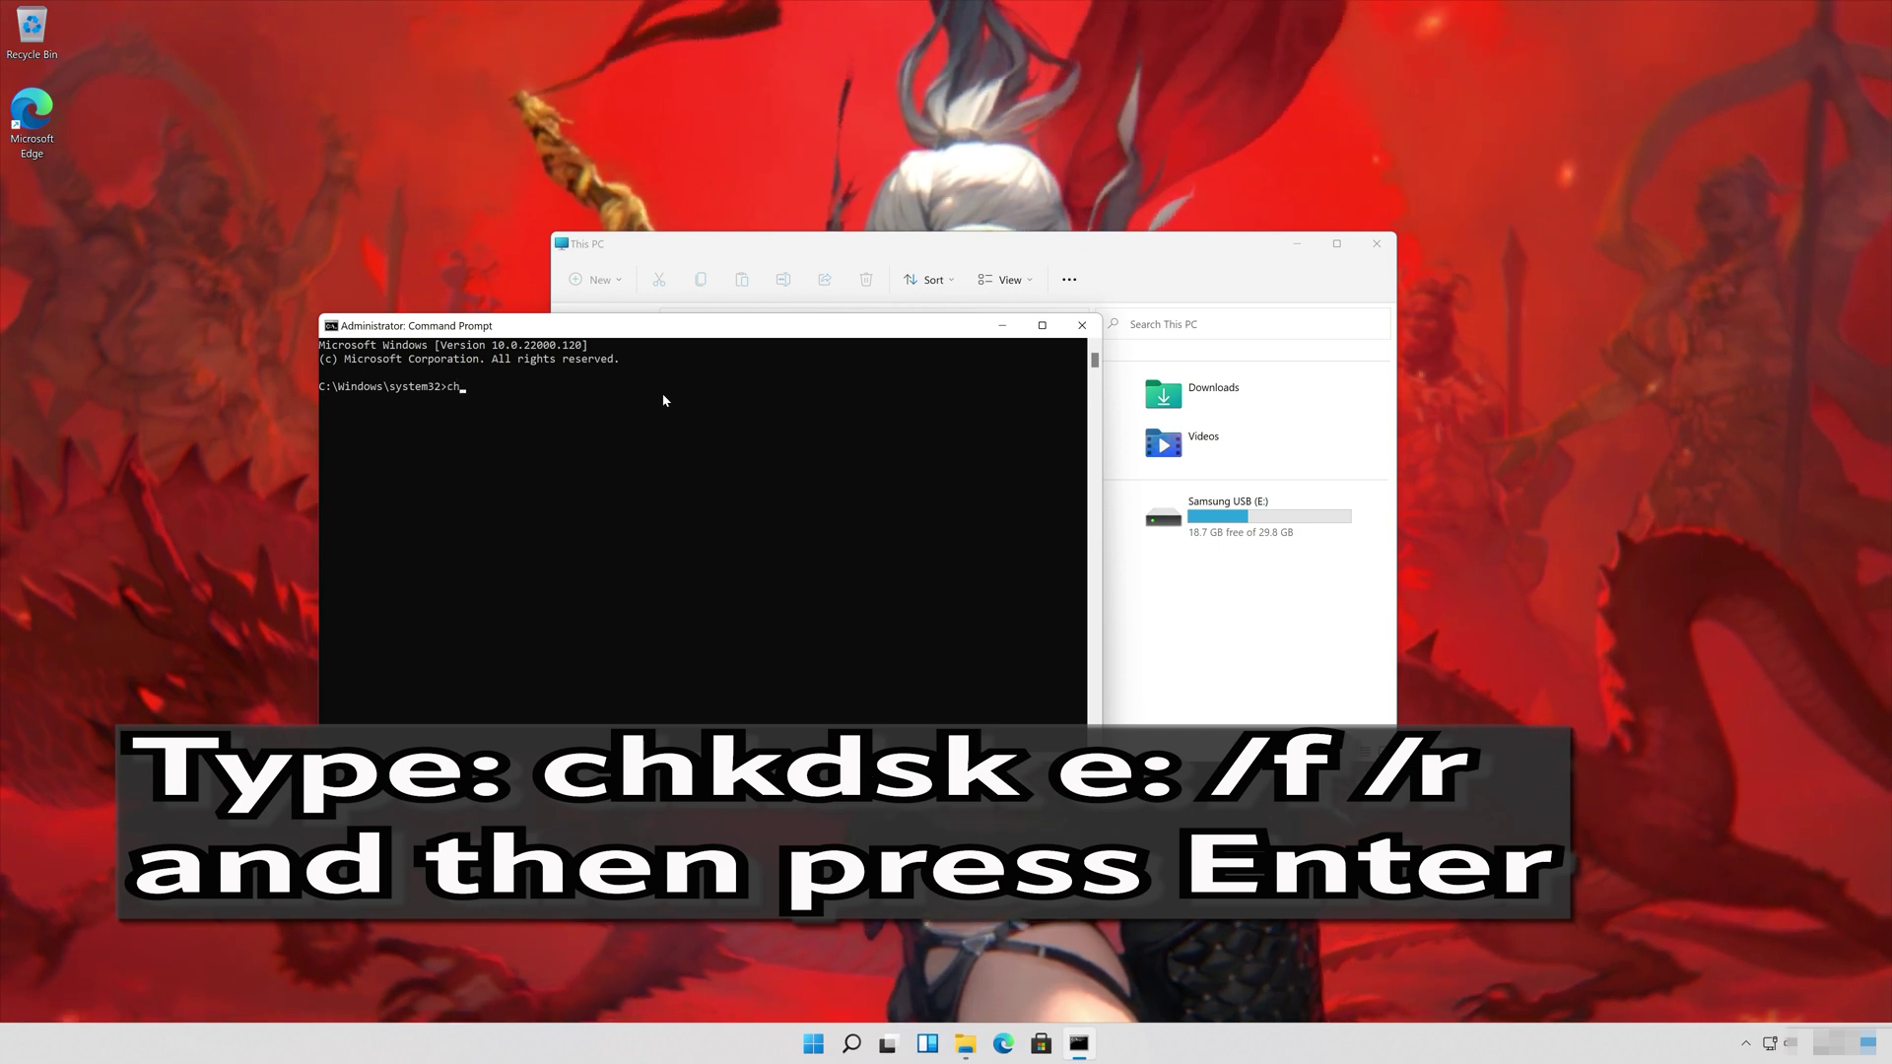
- Run chkdsk e: /f /r in the Command Prompt to repair errors on the E: drive
type("chk")
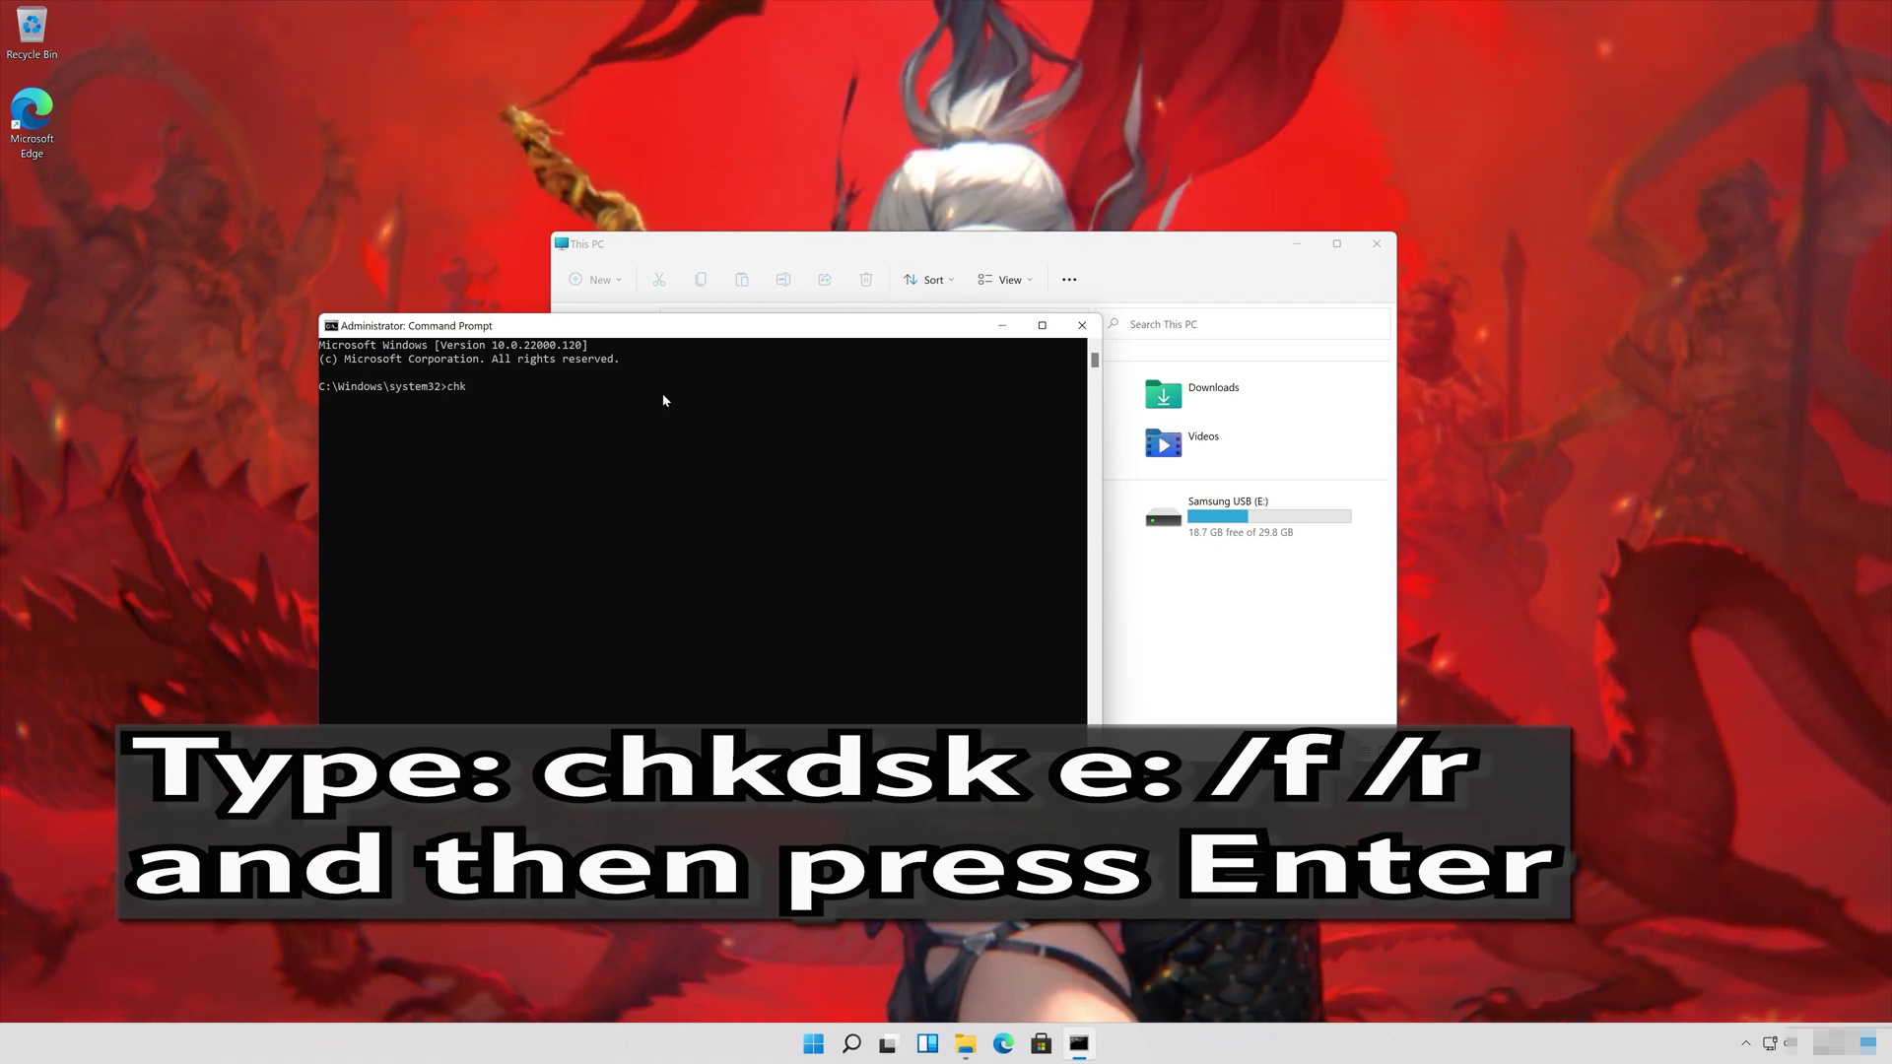
type("dsk e: /f /r")
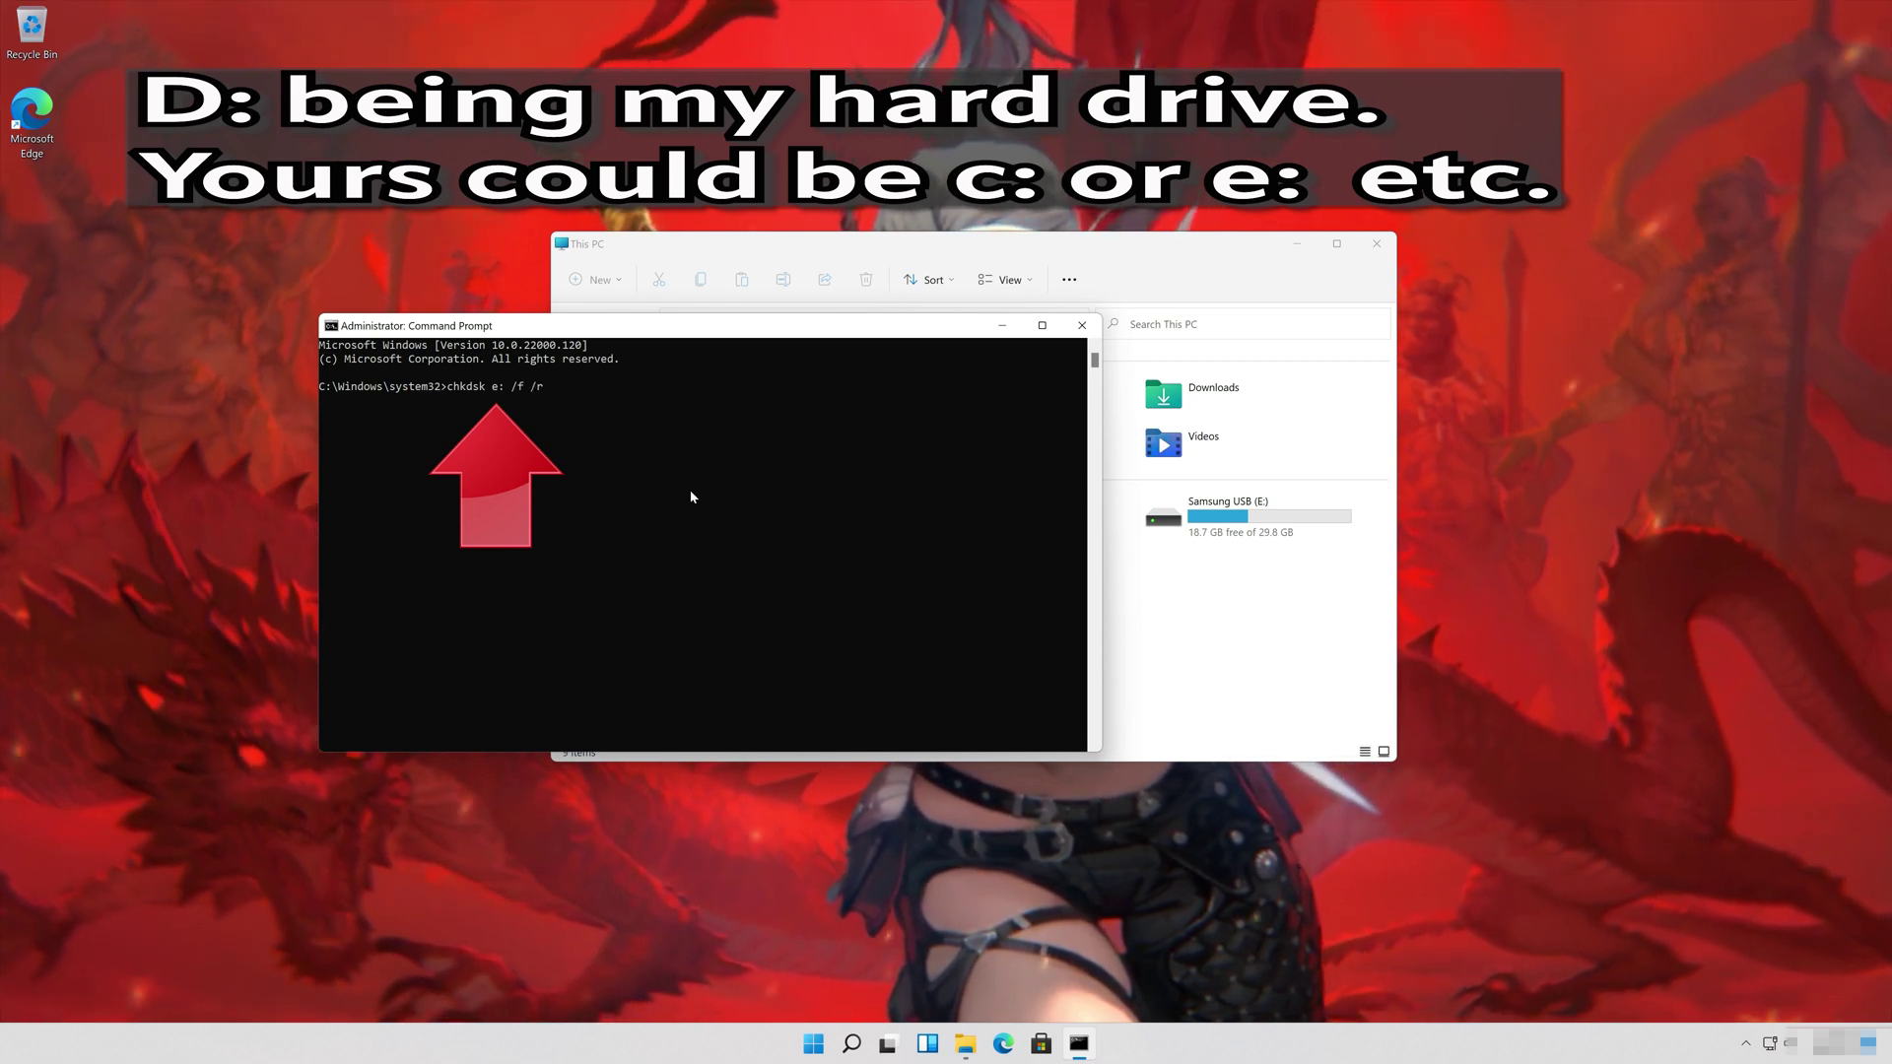
key("Return")
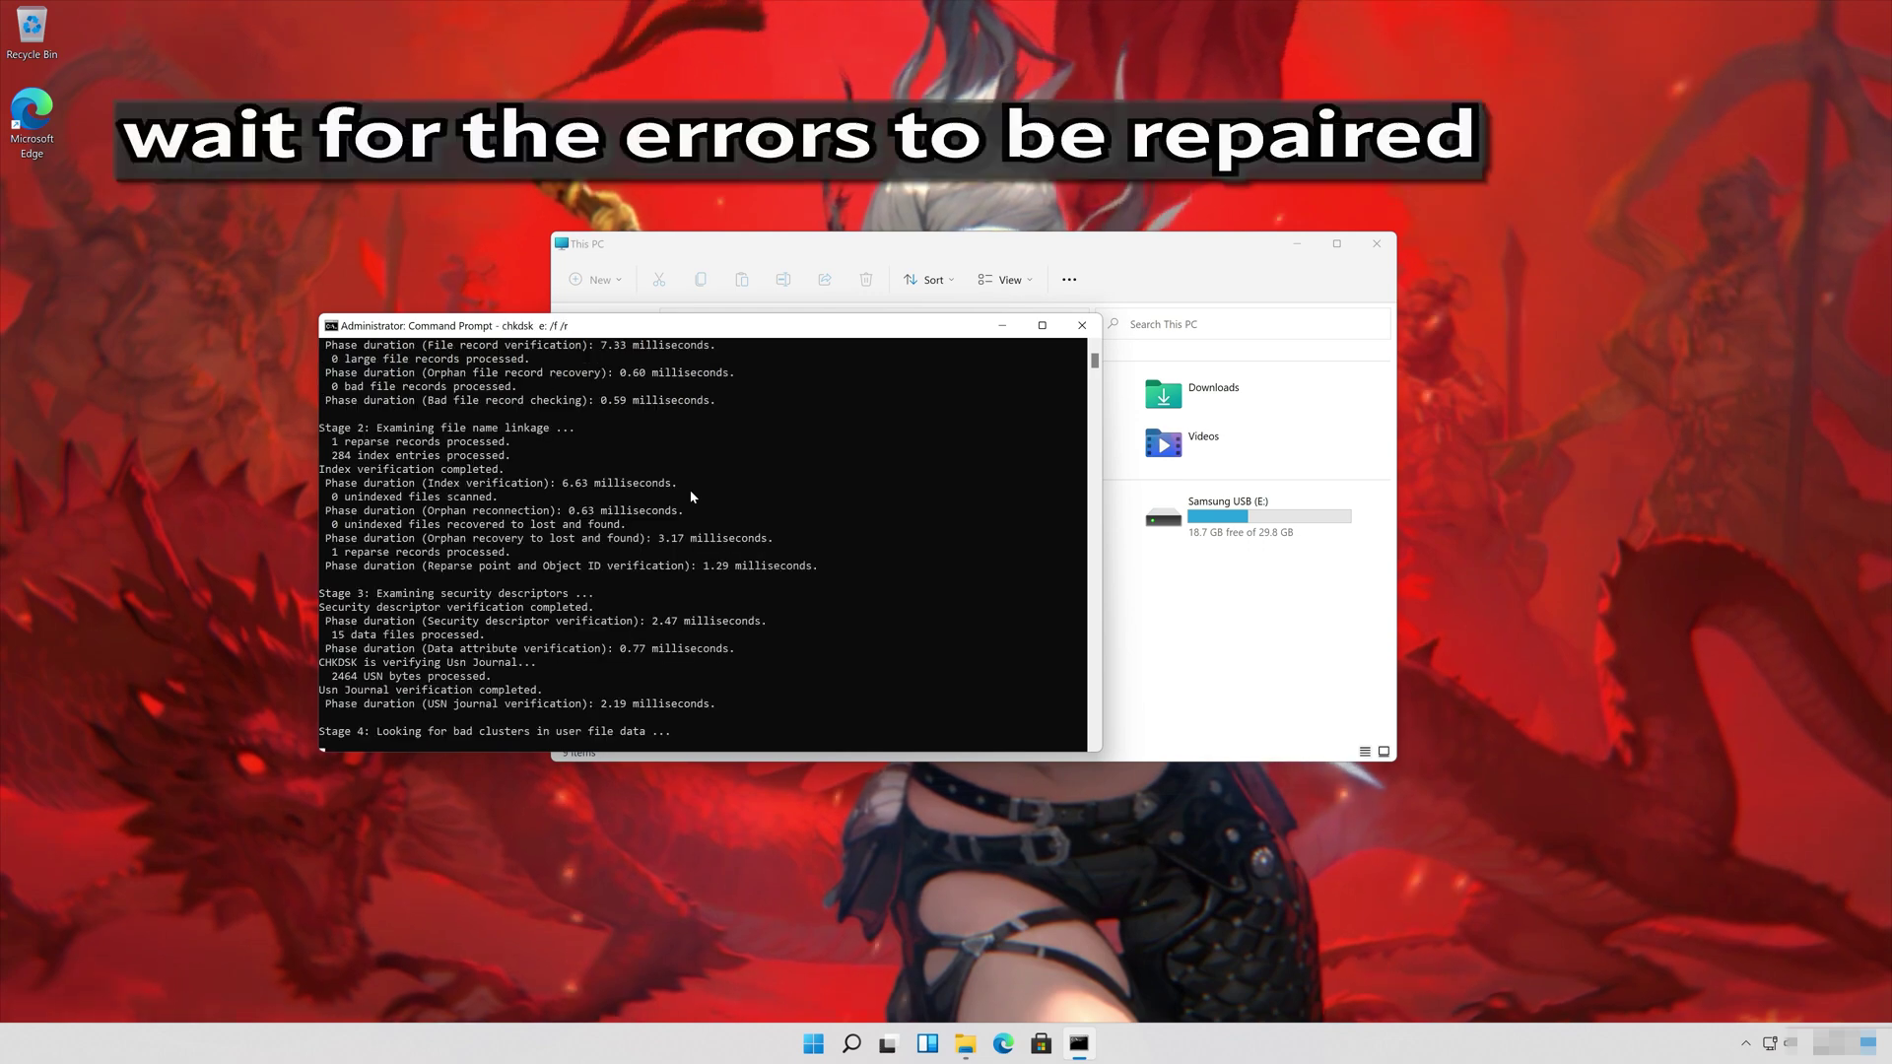